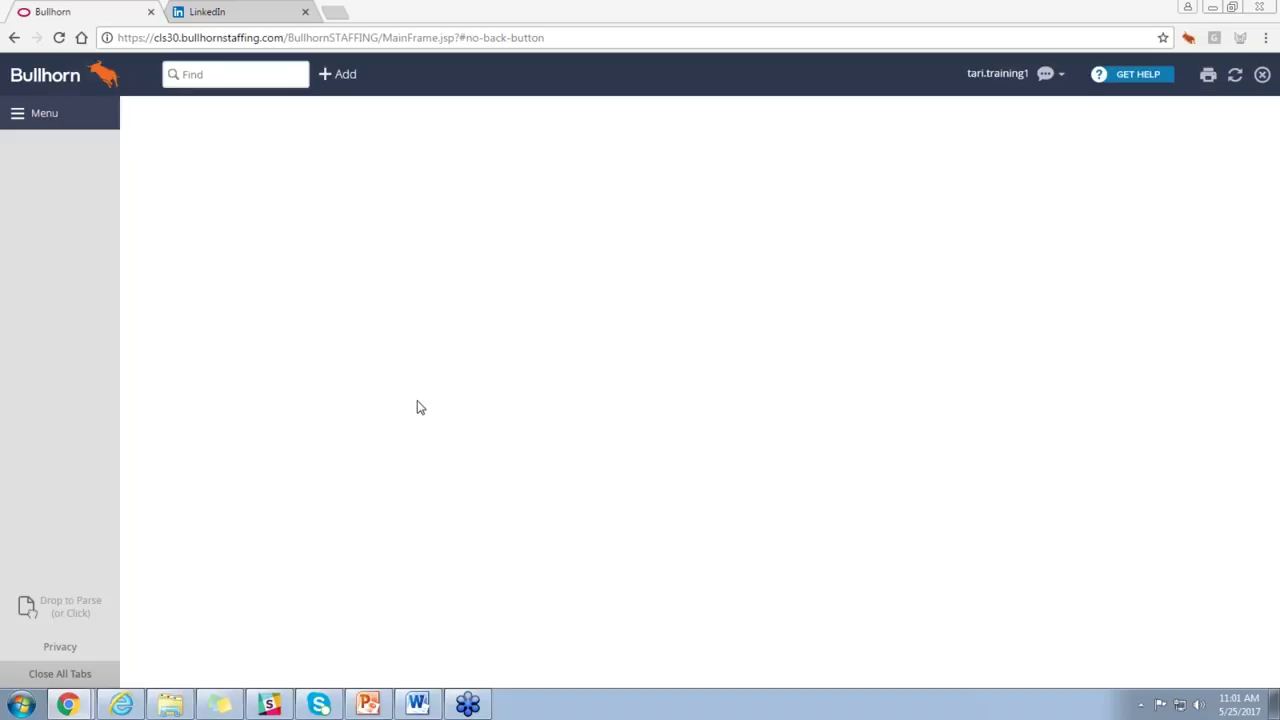
Open the Jobs list and filter Open/Closed to Open
{"action": "left_click", "coordinate": [70, 113]}
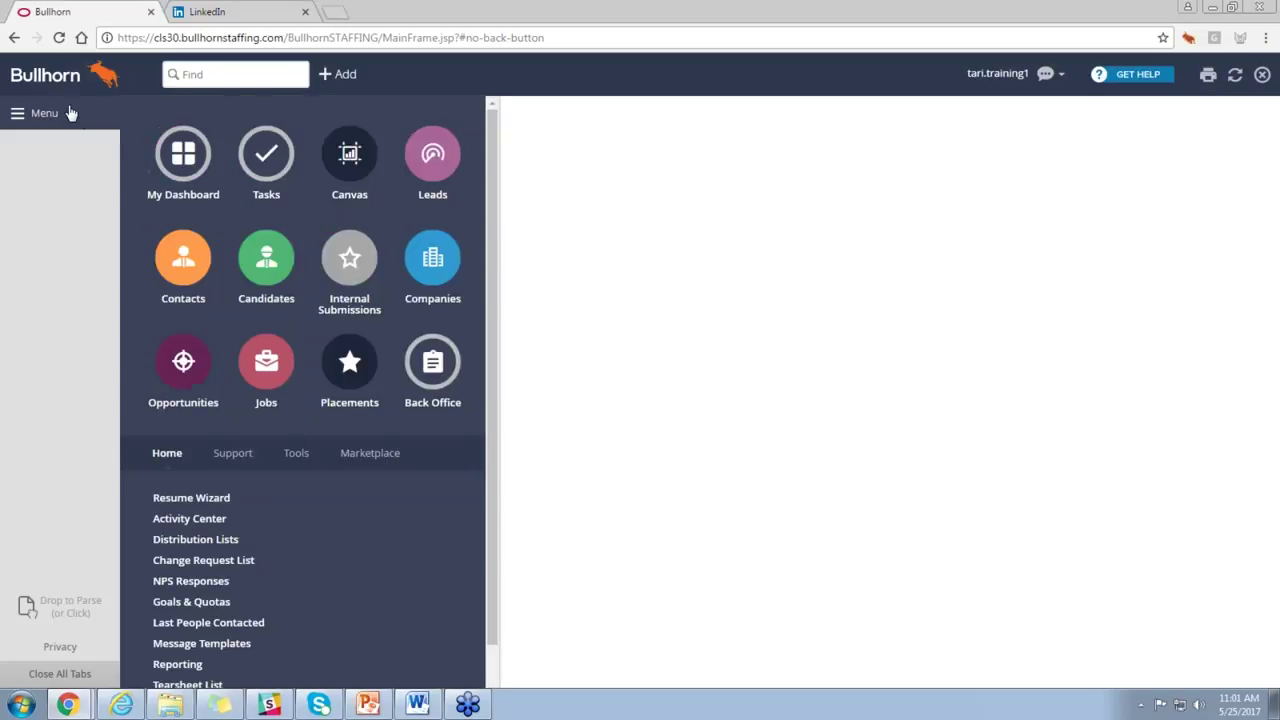
{"action": "left_click", "coordinate": [266, 362]}
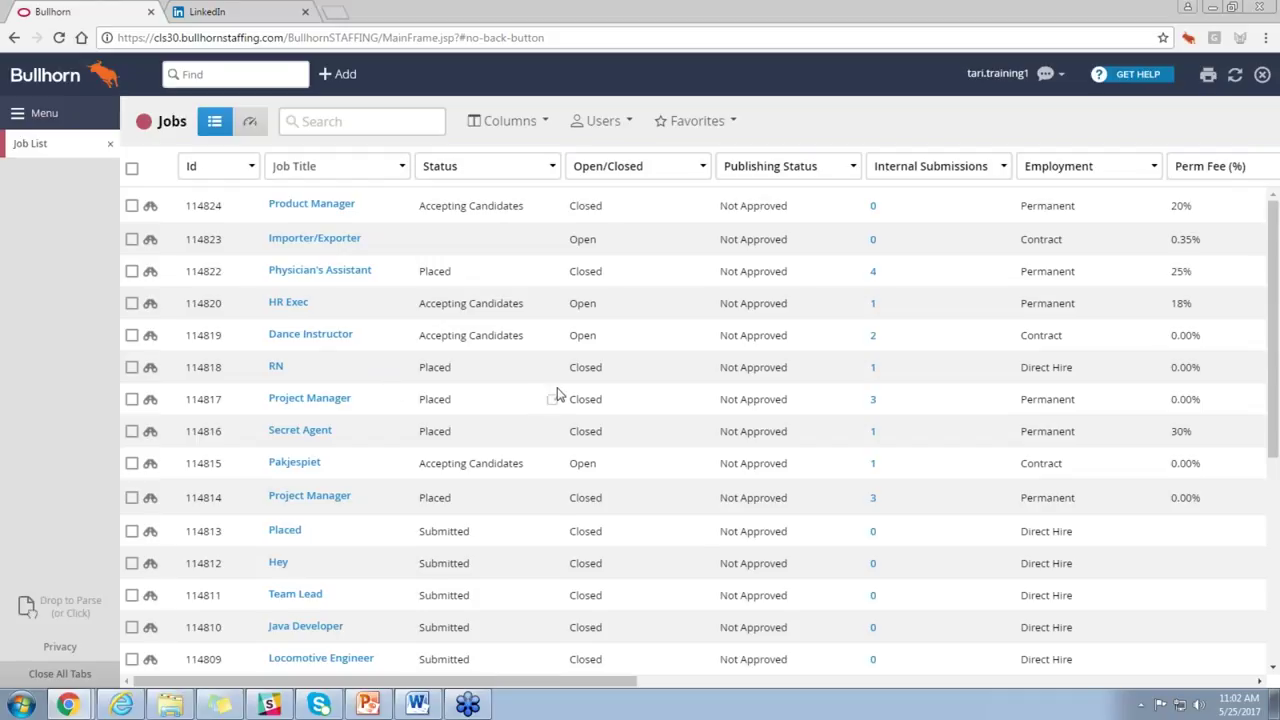
{"action": "left_click", "coordinate": [655, 165]}
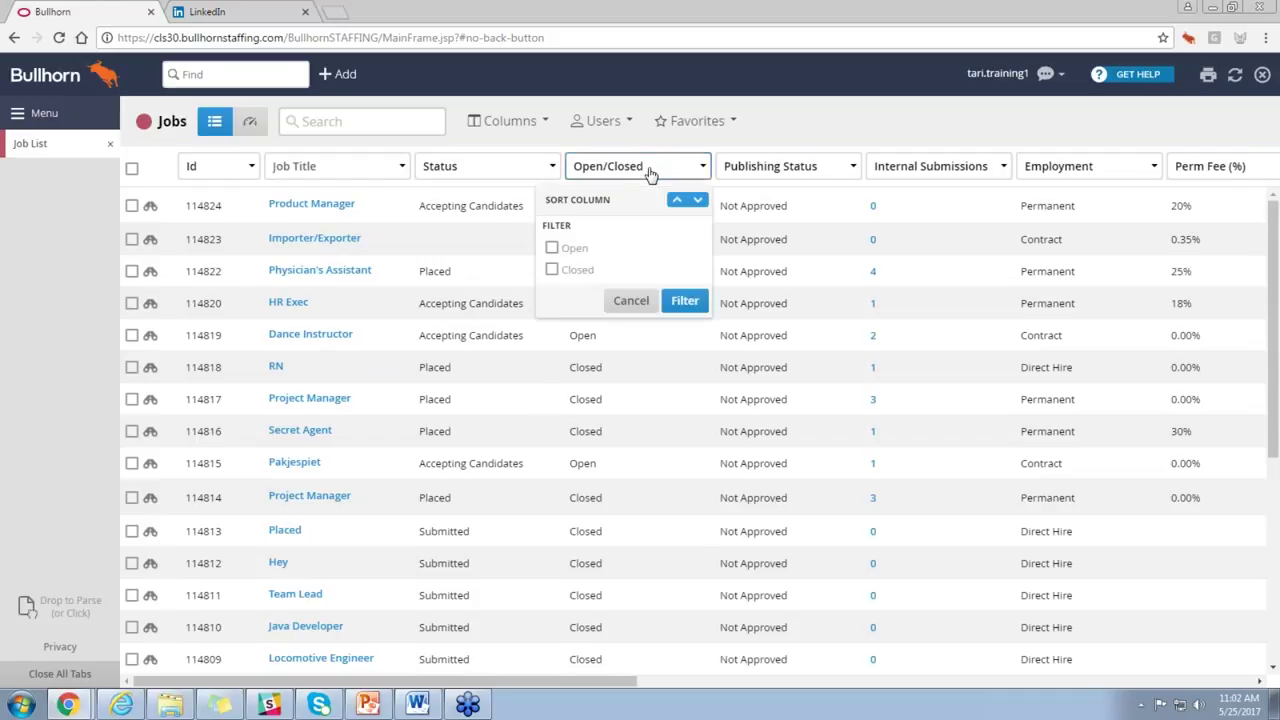
{"action": "left_click", "coordinate": [590, 256]}
{"action": "left_click", "coordinate": [683, 301]}
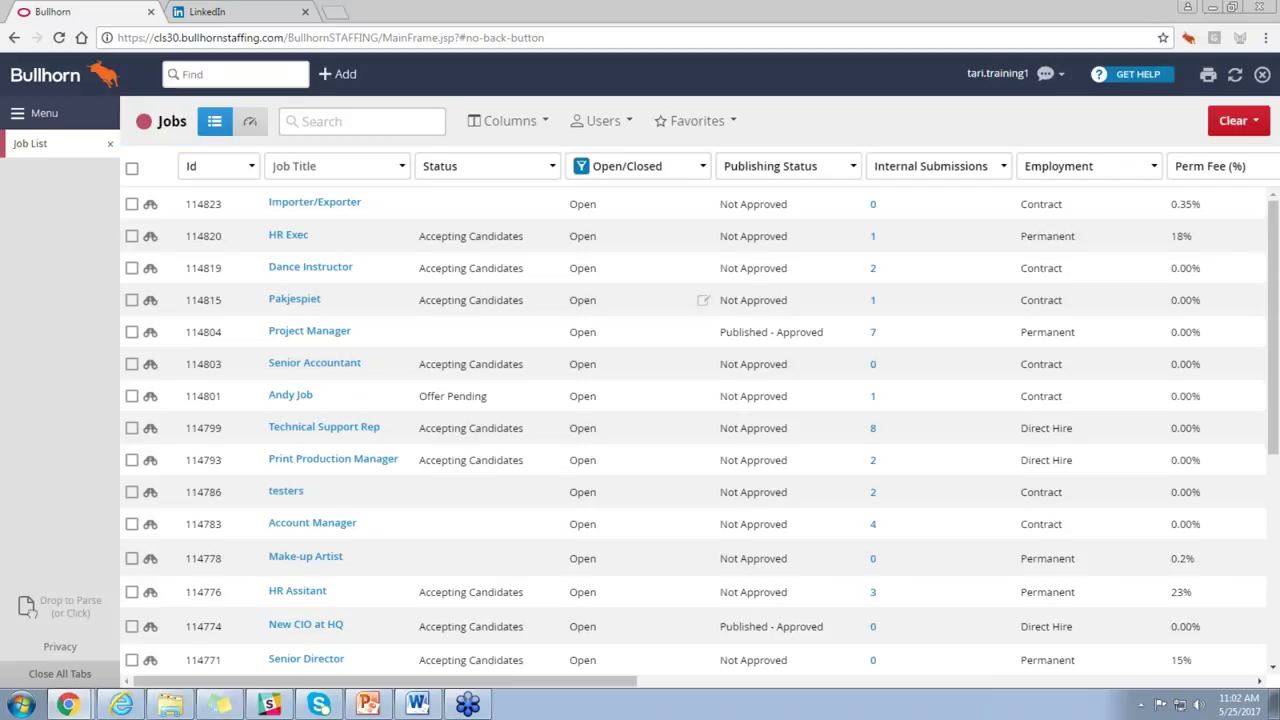
Filter Status to Accepting Candidates and Internal Submissions to Without Internal Submissions
{"action": "left_click", "coordinate": [522, 172]}
{"action": "left_click", "coordinate": [502, 250]}
{"action": "left_click", "coordinate": [560, 408]}
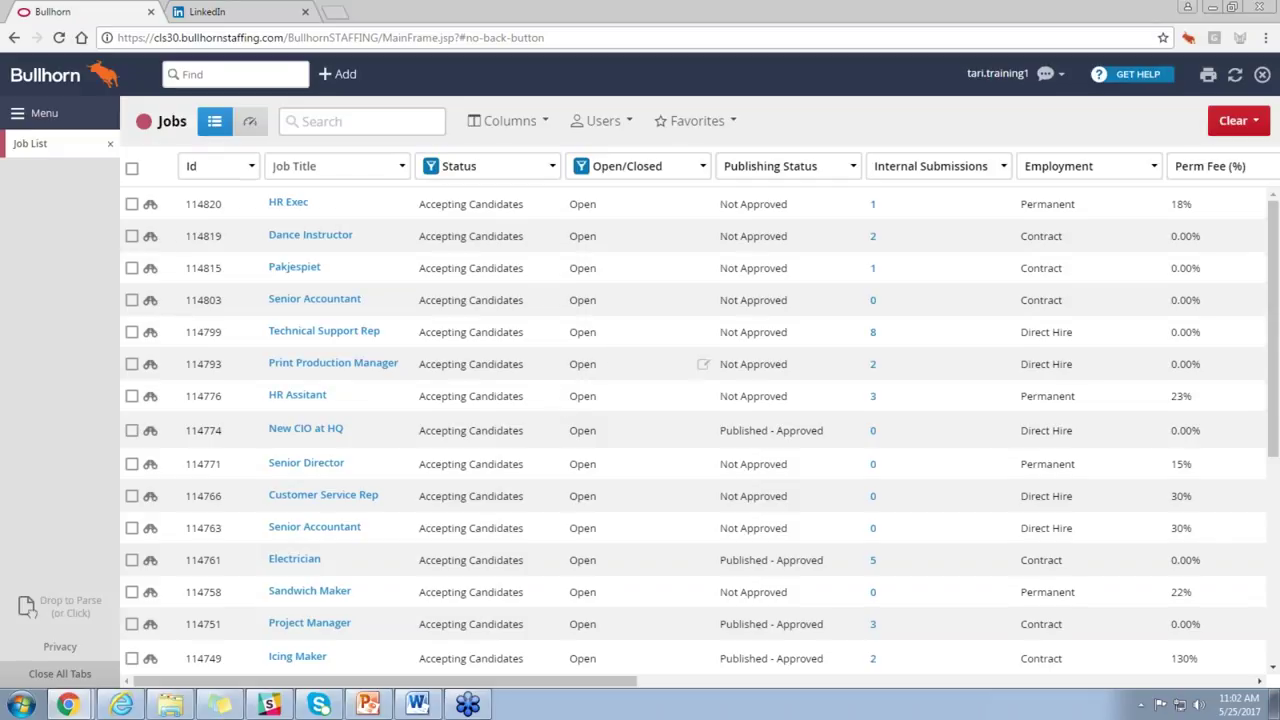
{"action": "left_click", "coordinate": [956, 178]}
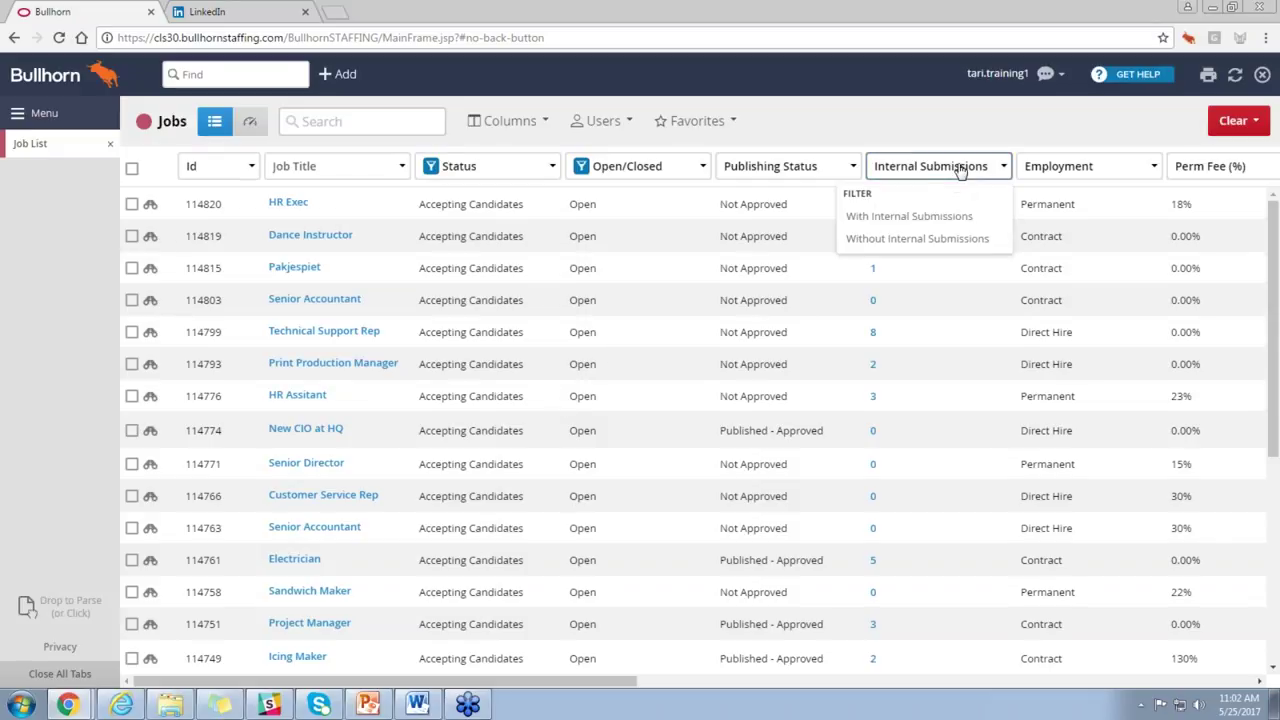
{"action": "left_click", "coordinate": [930, 238]}
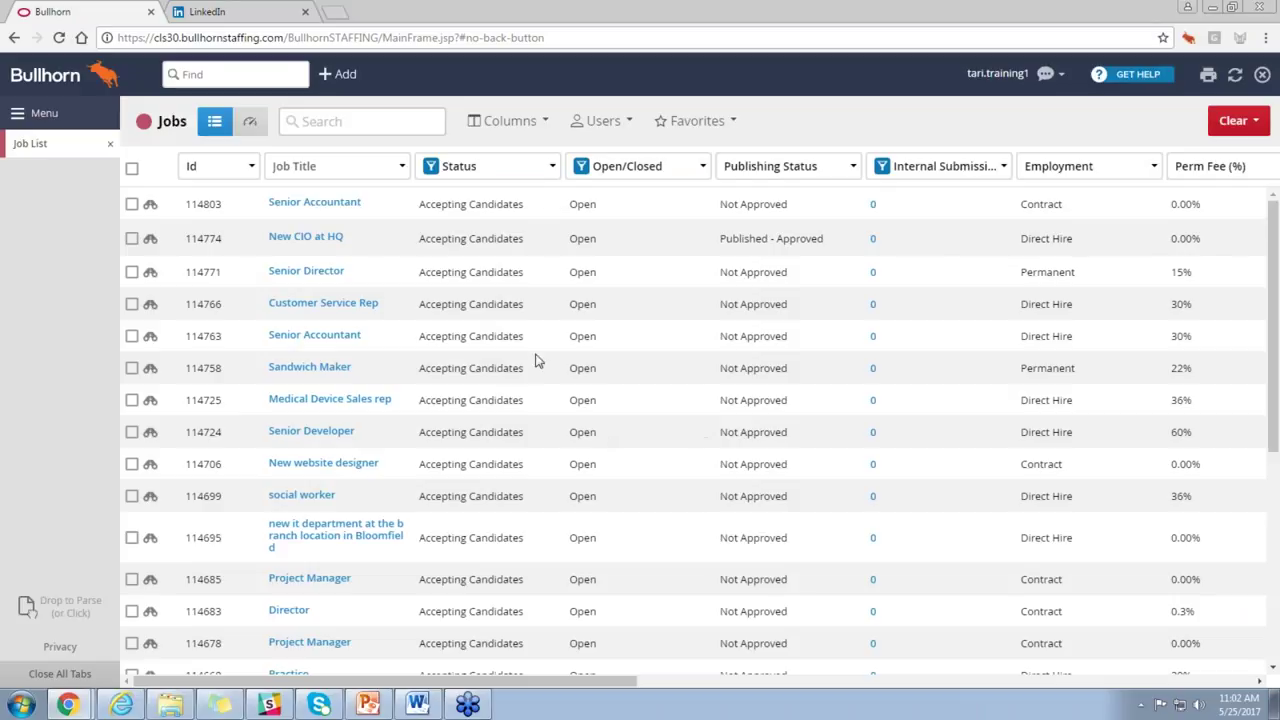
Apply a Not Approved filter on the Publishing Status column
{"action": "left_click", "coordinate": [785, 176]}
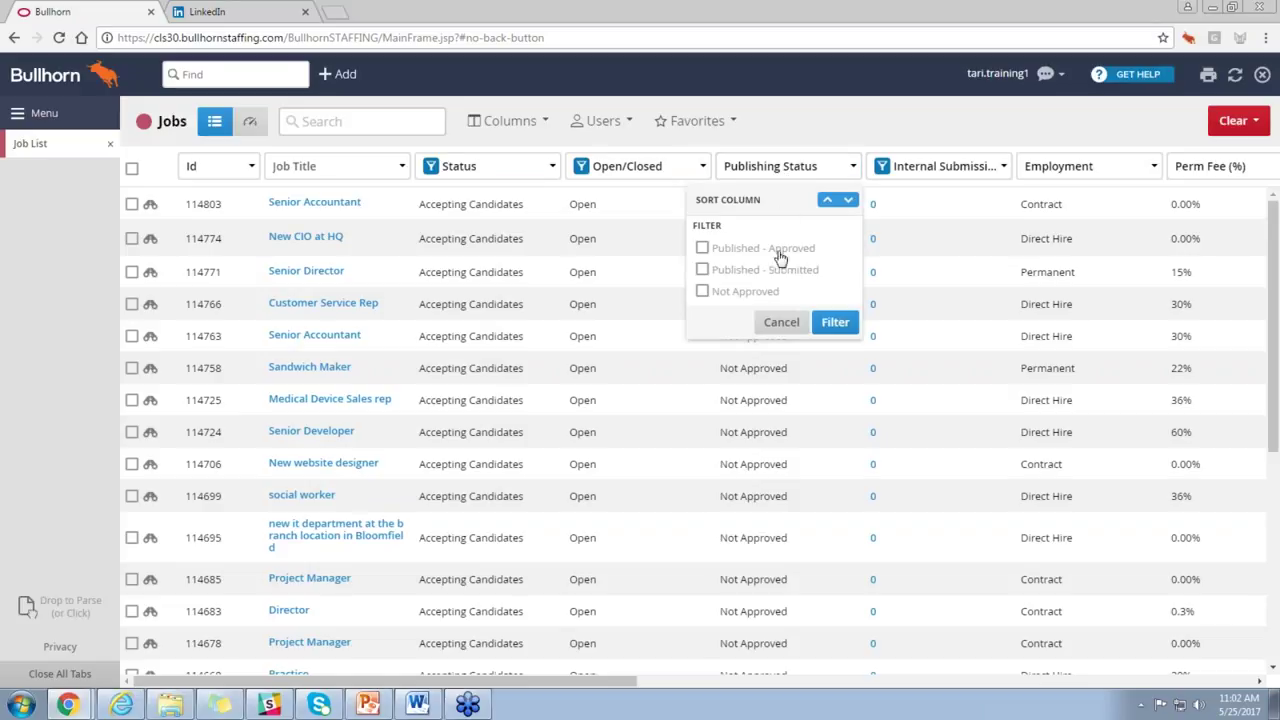
{"action": "left_click", "coordinate": [768, 292]}
{"action": "left_click", "coordinate": [834, 323]}
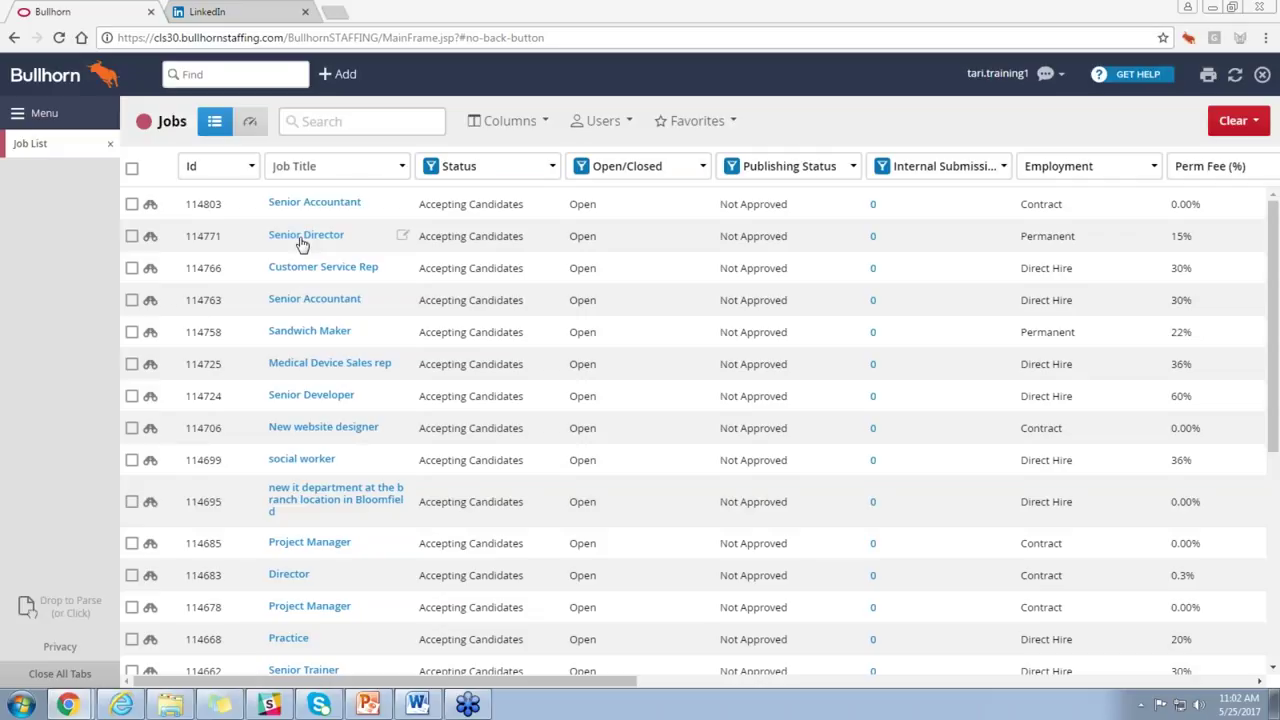
Preview job #114766 Customer Service Rep and choose Publish from its Actions menu
{"action": "left_click", "coordinate": [150, 269]}
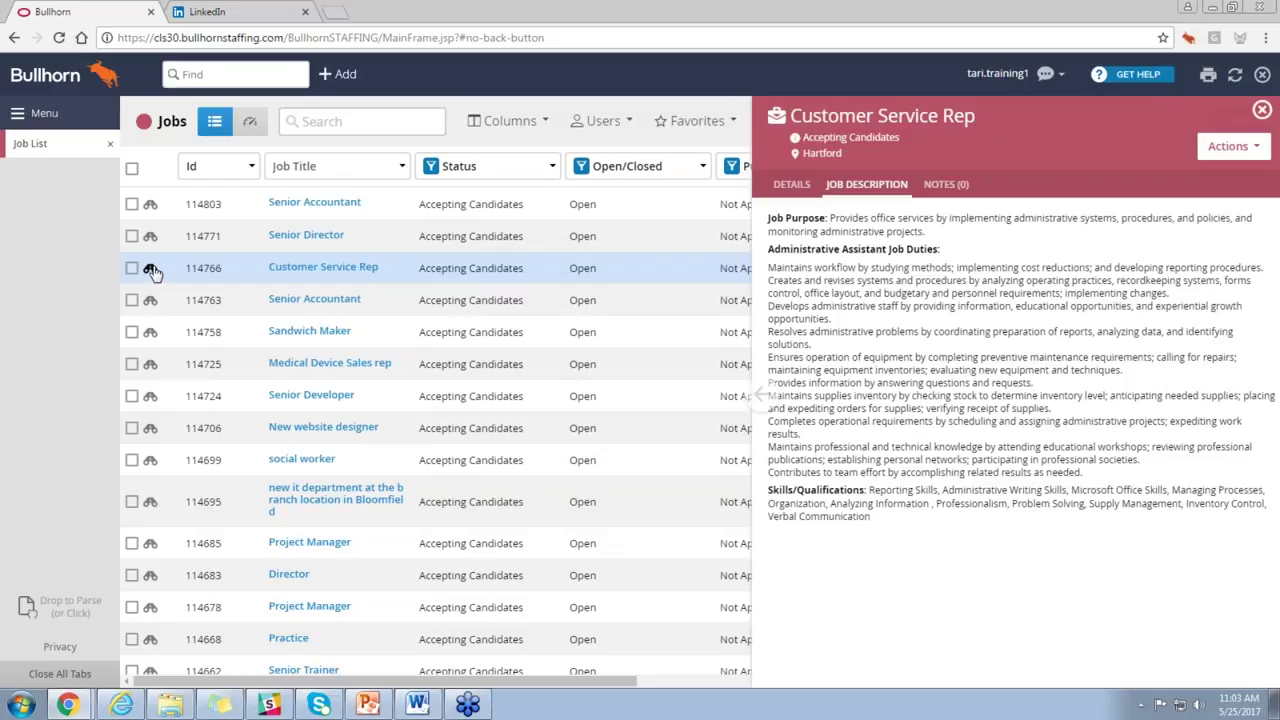
{"action": "left_click", "coordinate": [1210, 150]}
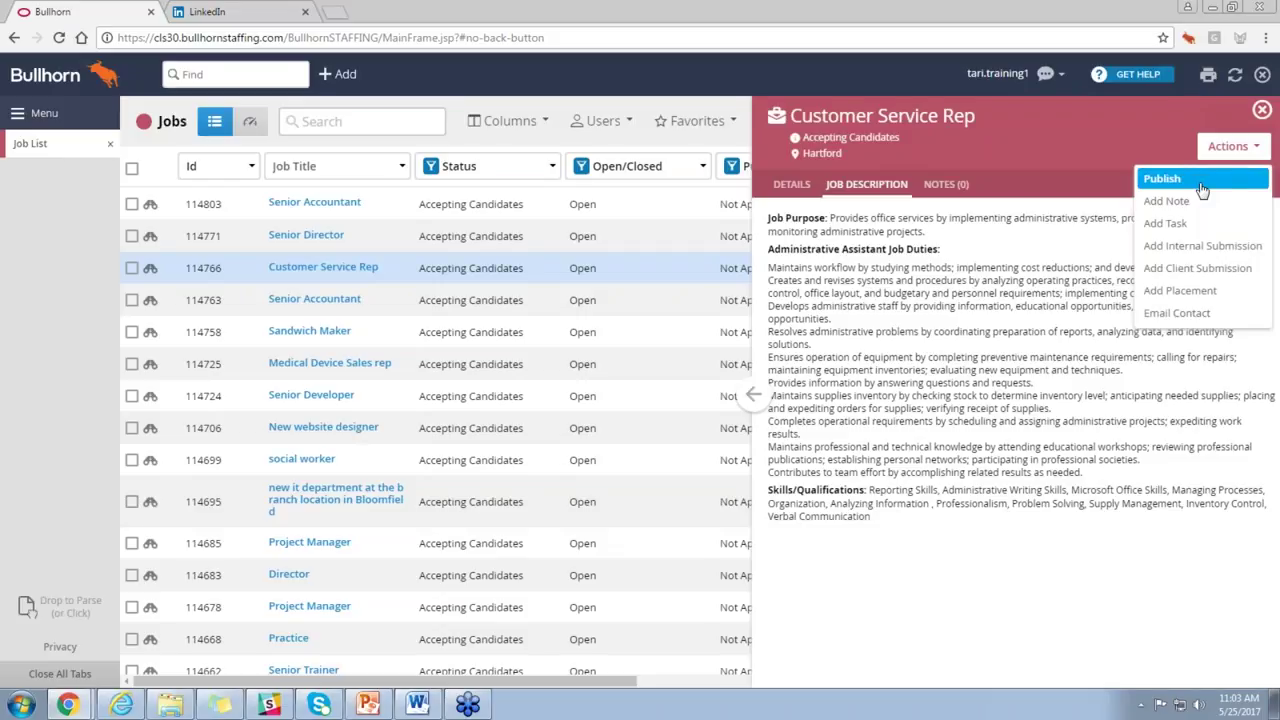
{"action": "left_click", "coordinate": [1203, 182]}
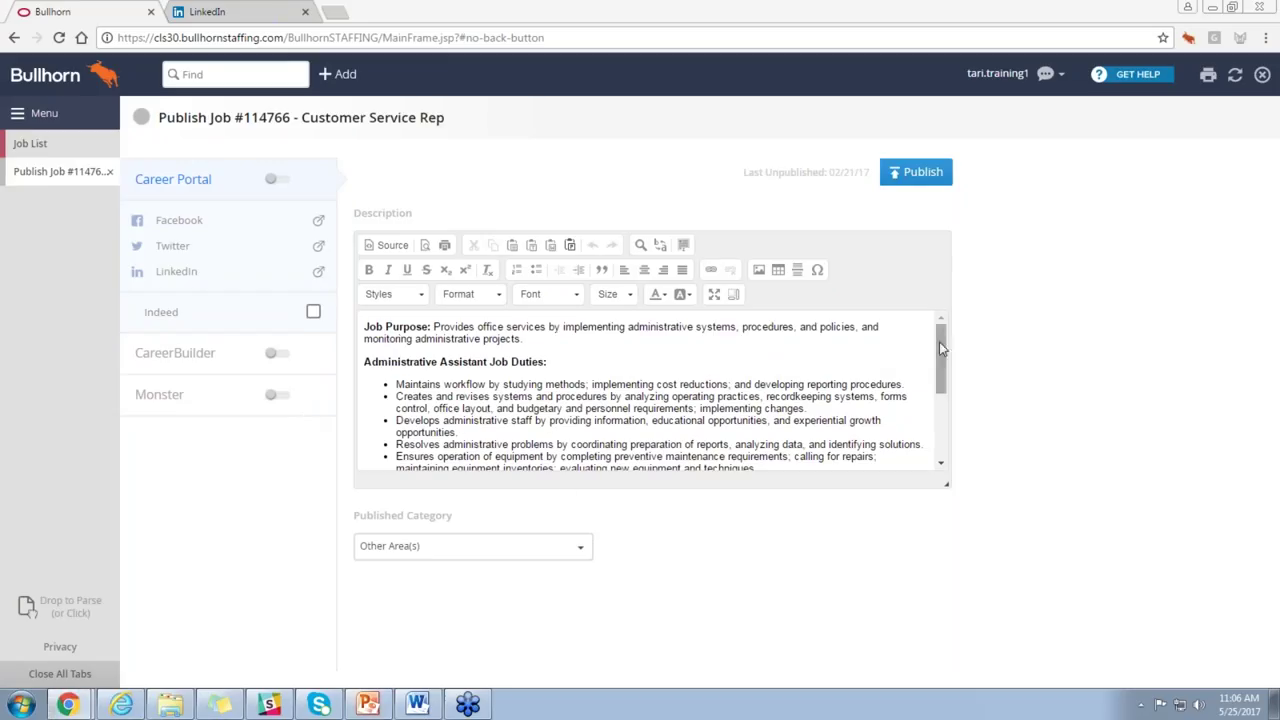
Add a new last duties bullet reading 'Salary beginning at $55,000'
{"action": "left_click_drag", "start_coordinate": [944, 343], "coordinate": [936, 400]}
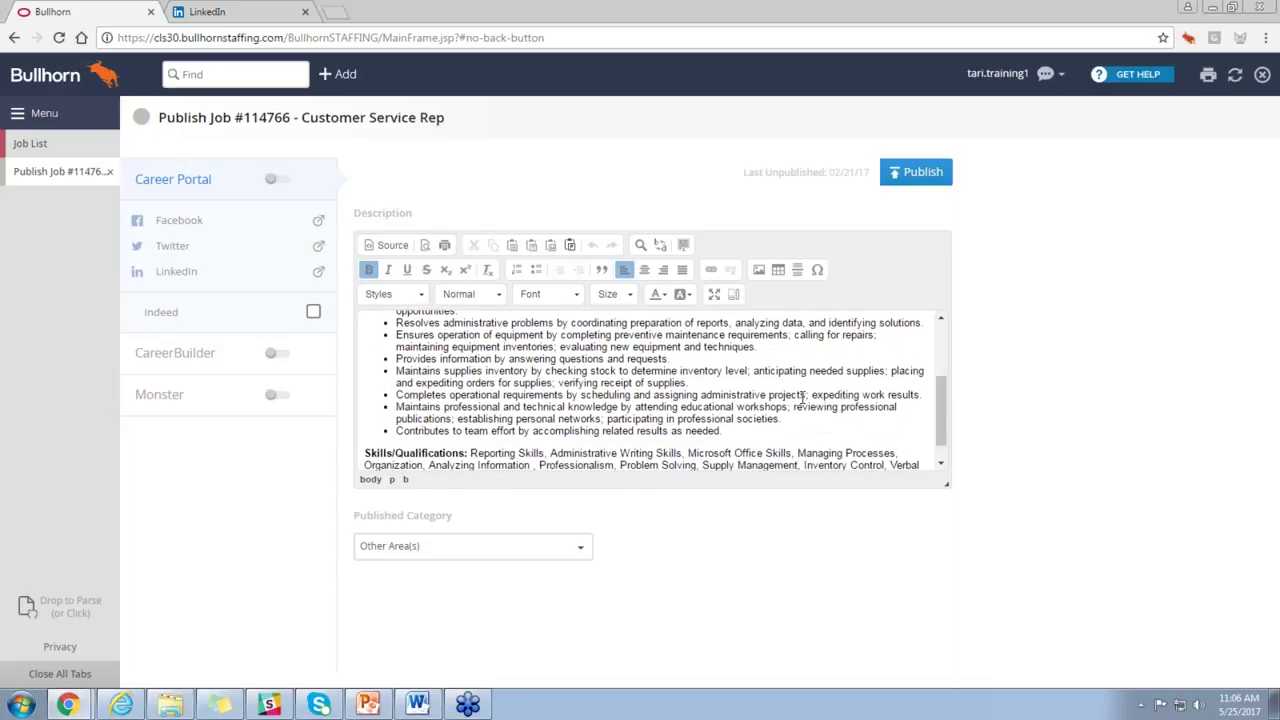
{"action": "left_click", "coordinate": [731, 433]}
{"action": "key", "text": "Return"}
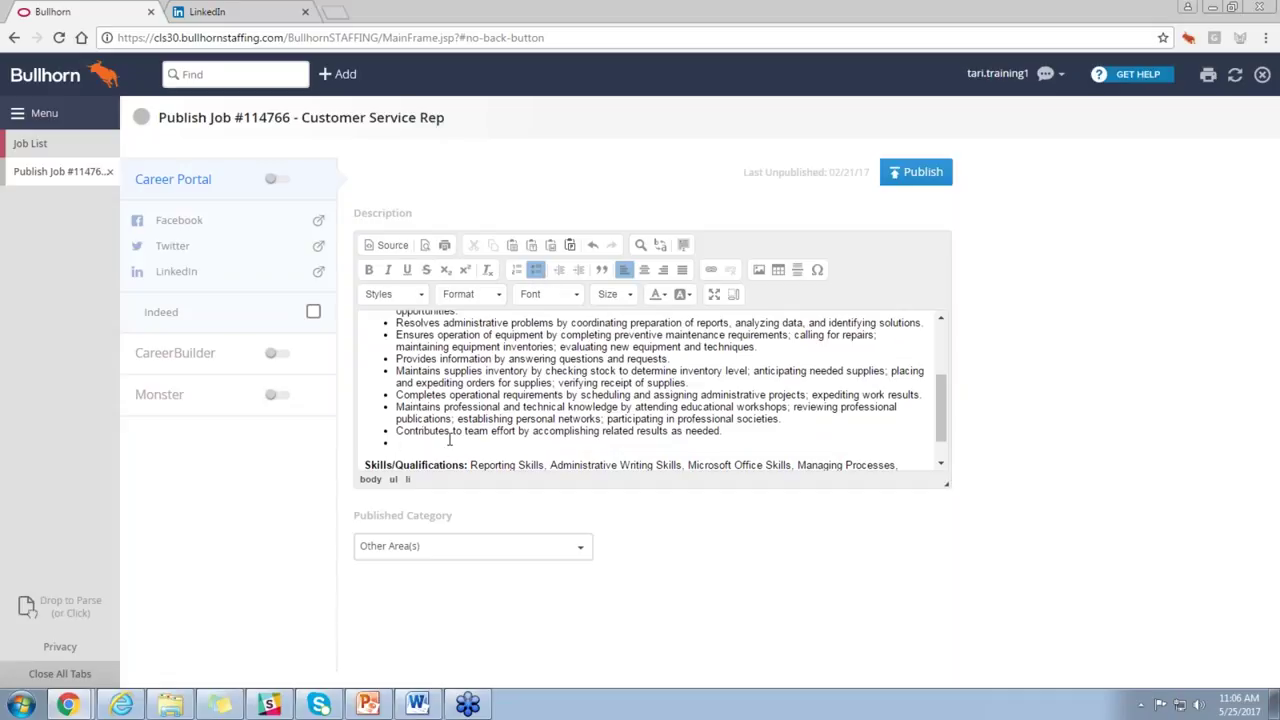
{"action": "type", "text": "Salary beginning at $55"}
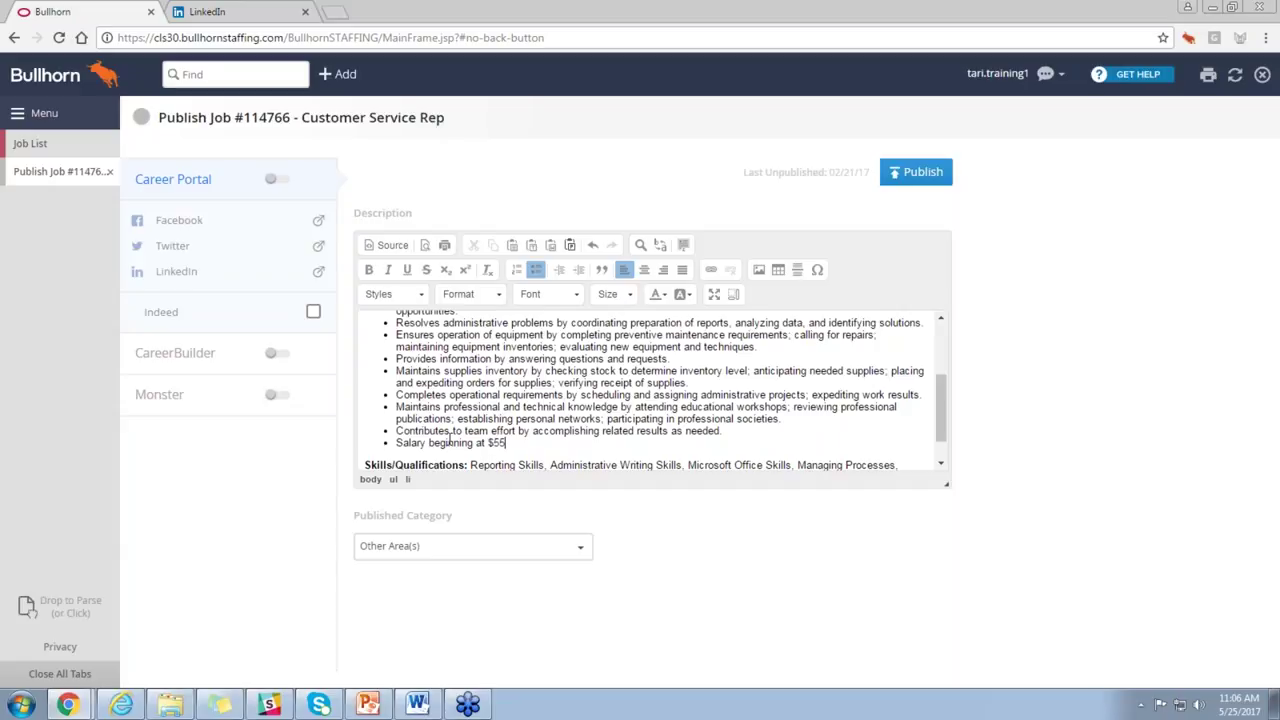
{"action": "type", "text": ",000"}
Choose Customer Service/Support from the Published Category list
{"action": "left_click", "coordinate": [535, 556]}
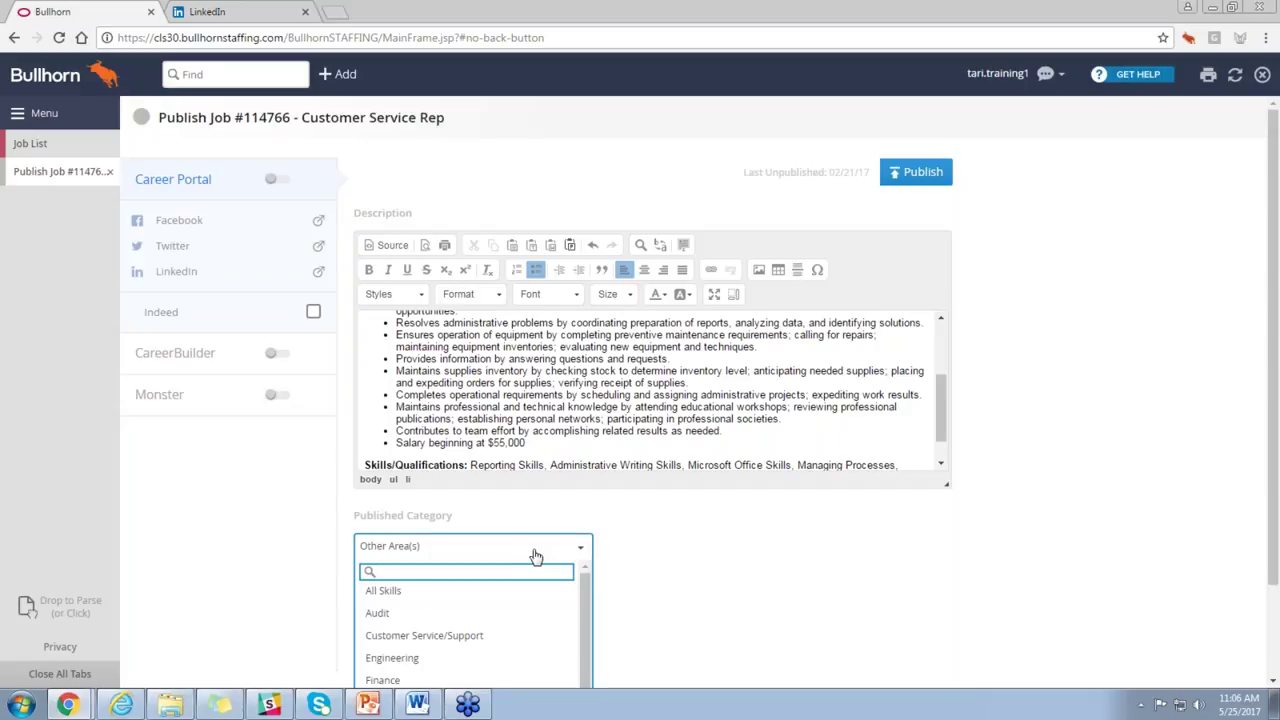
{"action": "scroll", "coordinate": [702, 558], "scroll_direction": "down", "scroll_amount": 1}
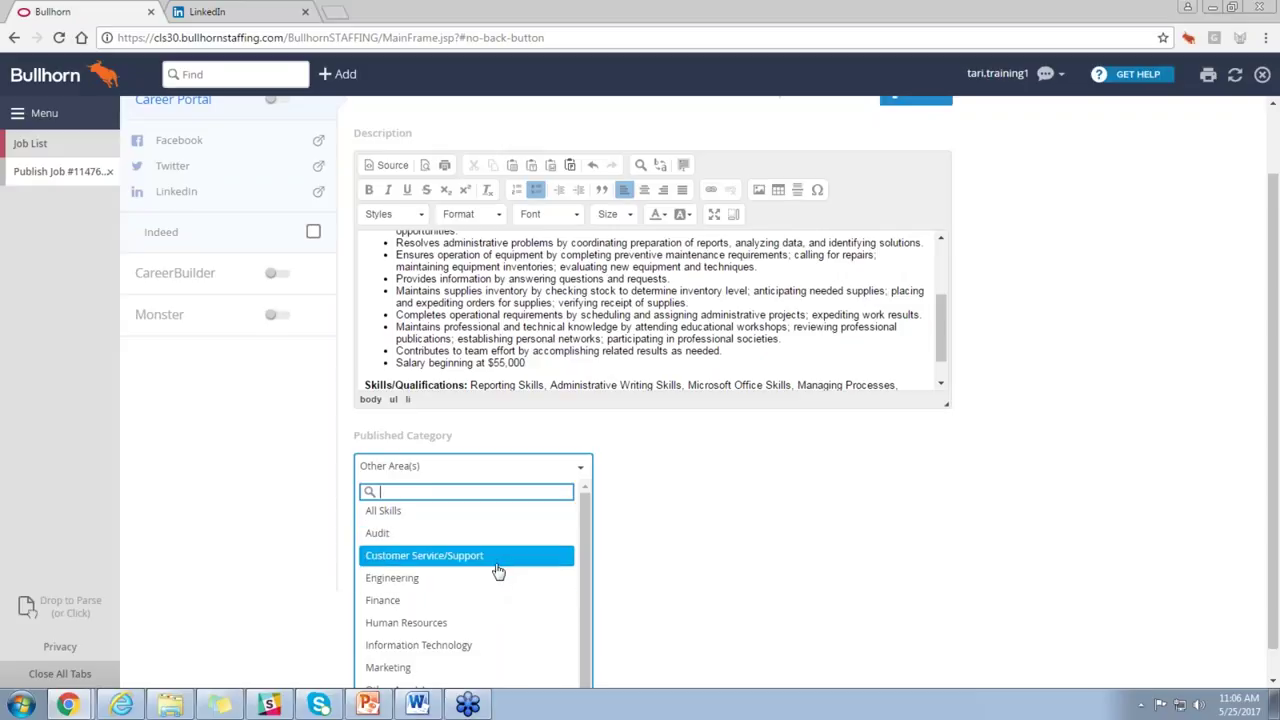
{"action": "left_click", "coordinate": [498, 570]}
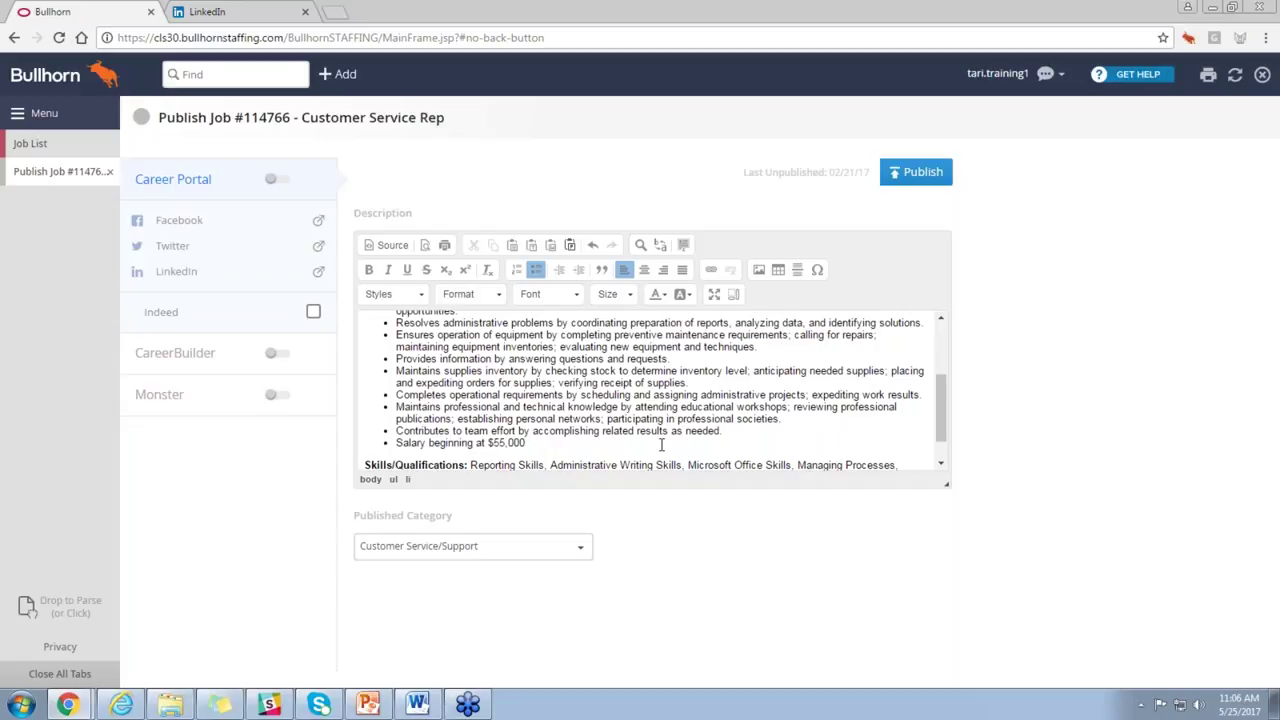
Publish the job to the Career Portal and bring up its LinkedIn share window
{"action": "left_click", "coordinate": [916, 177]}
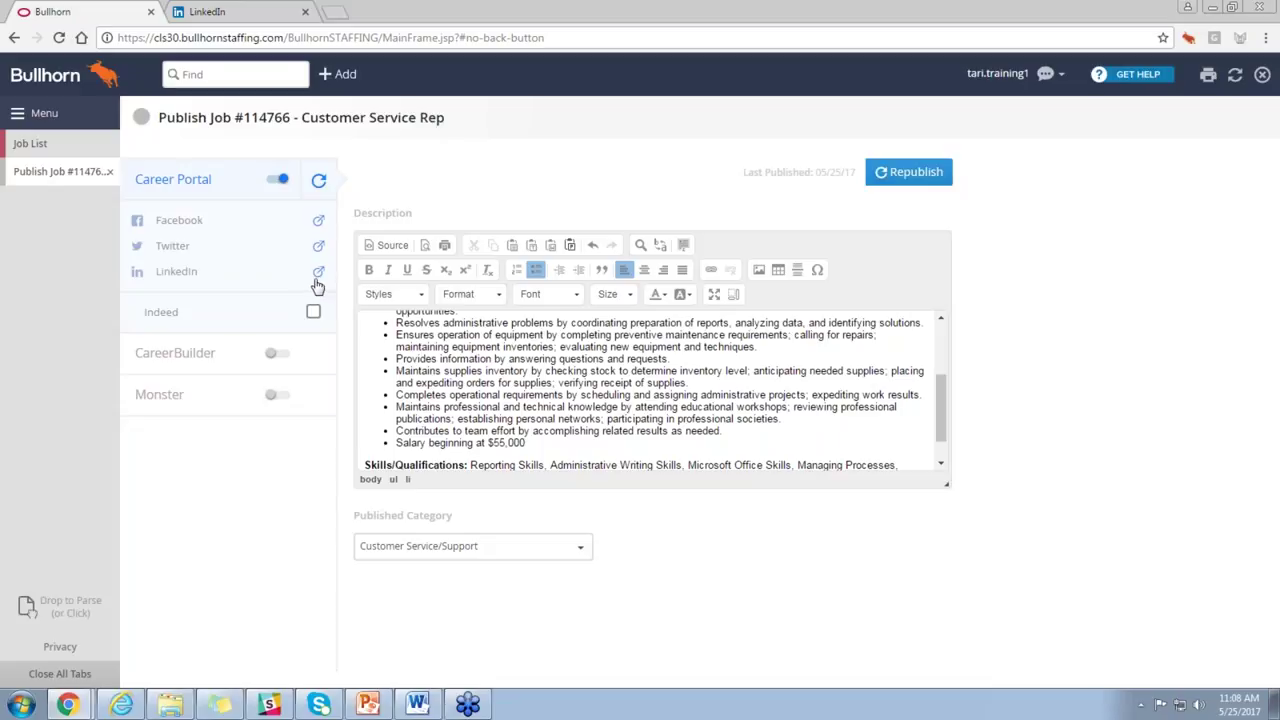
{"action": "left_click", "coordinate": [318, 272]}
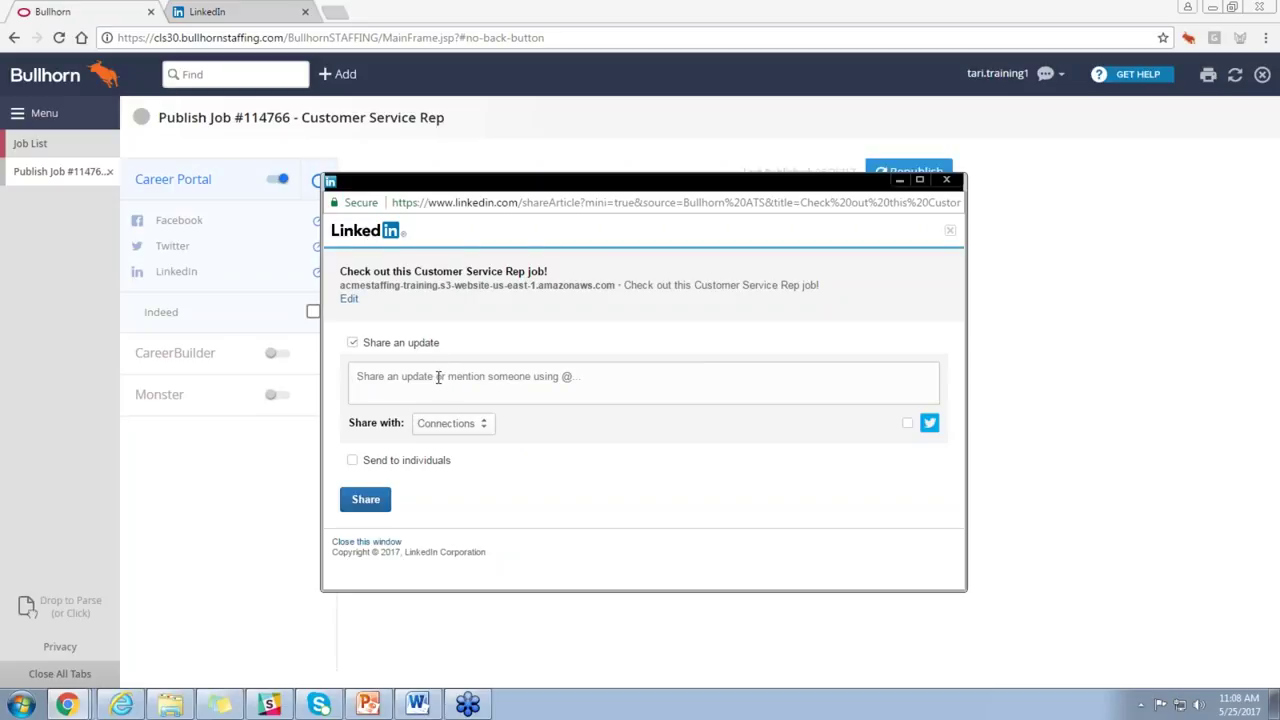
Write 'Great opening! Select the link below to apply!' and keep the audience as Connections
{"action": "type", "text": "Great openin"}
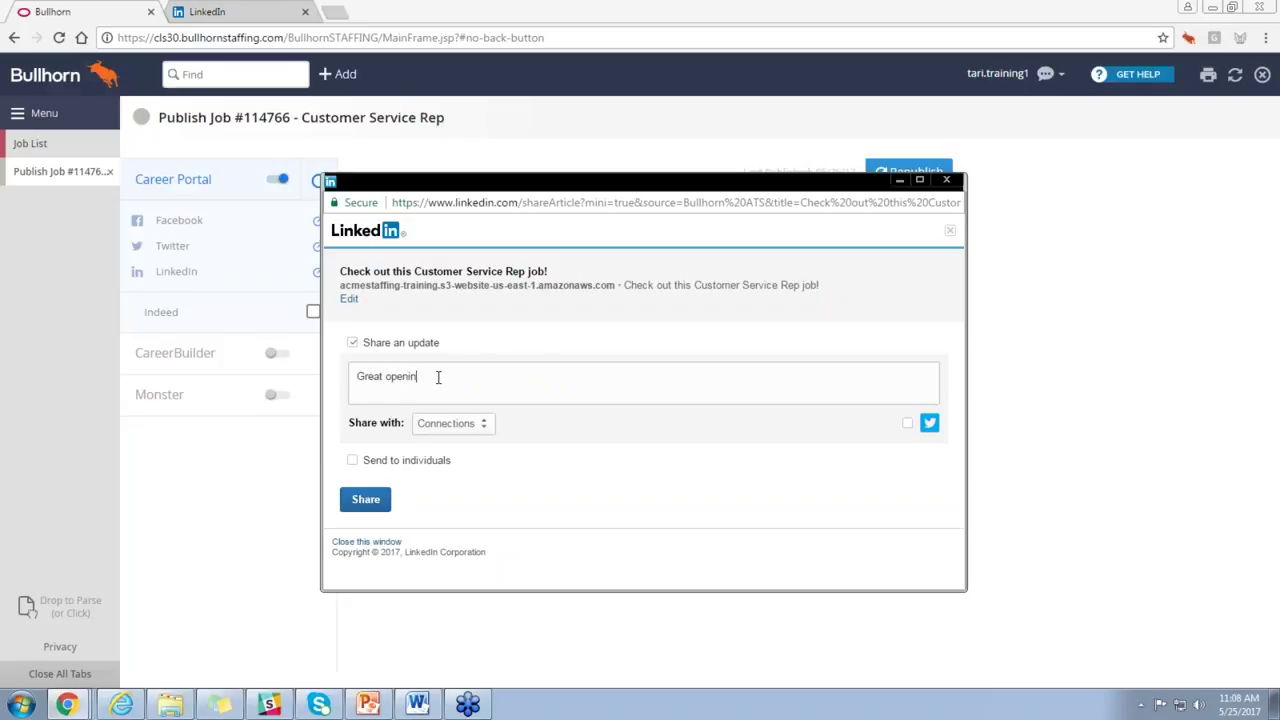
{"action": "type", "text": "g! Select the link below to apply!"}
{"action": "left_click", "coordinate": [470, 433]}
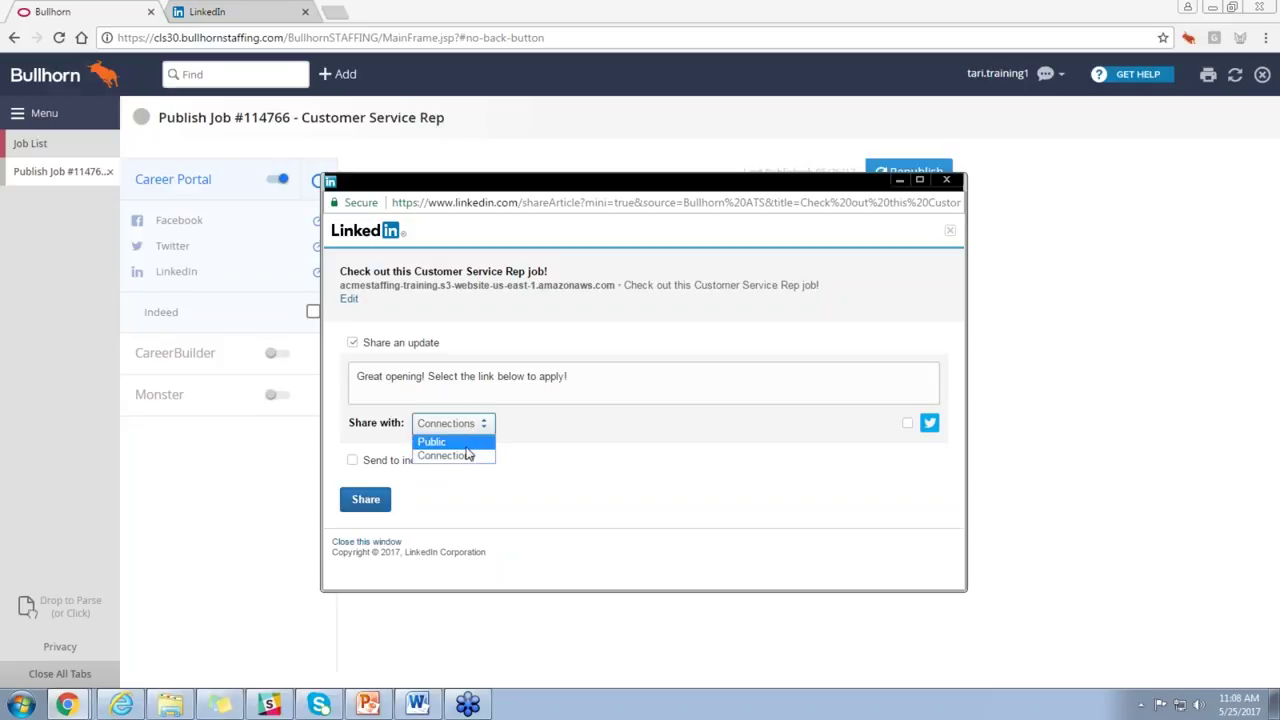
{"action": "left_click", "coordinate": [463, 456]}
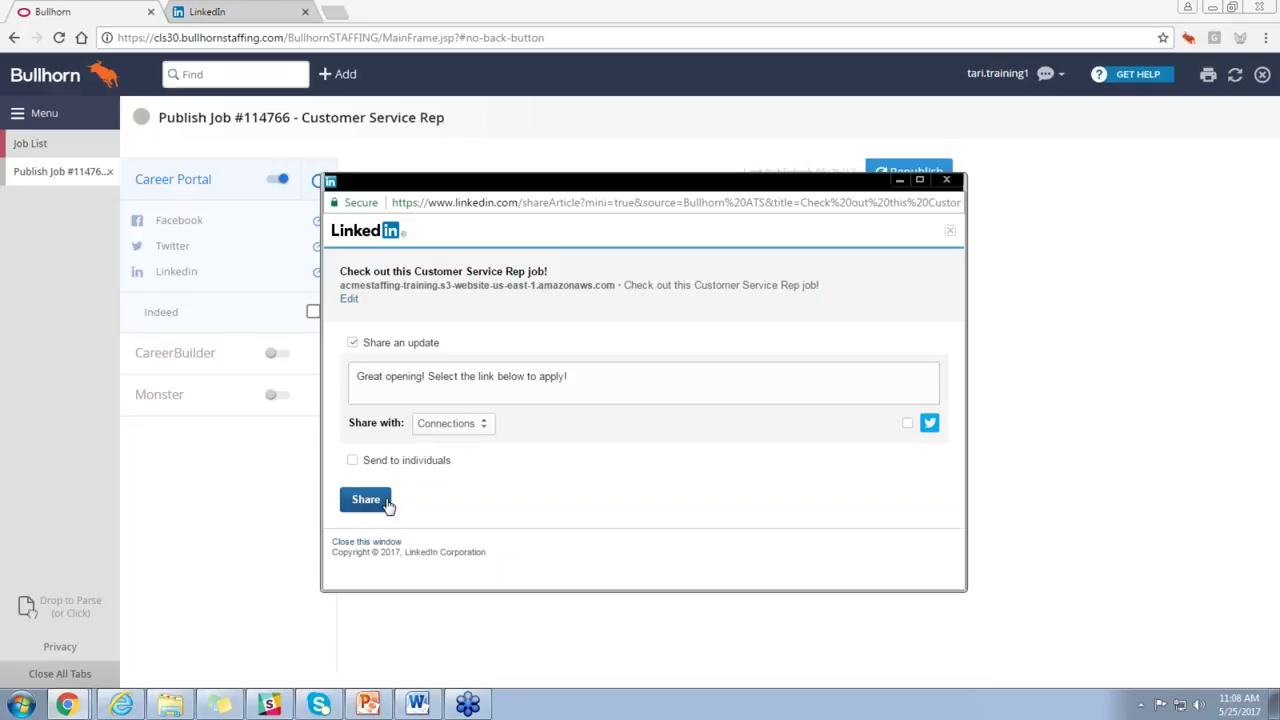
Share the Customer Service Rep update to LinkedIn
{"action": "left_click", "coordinate": [386, 505]}
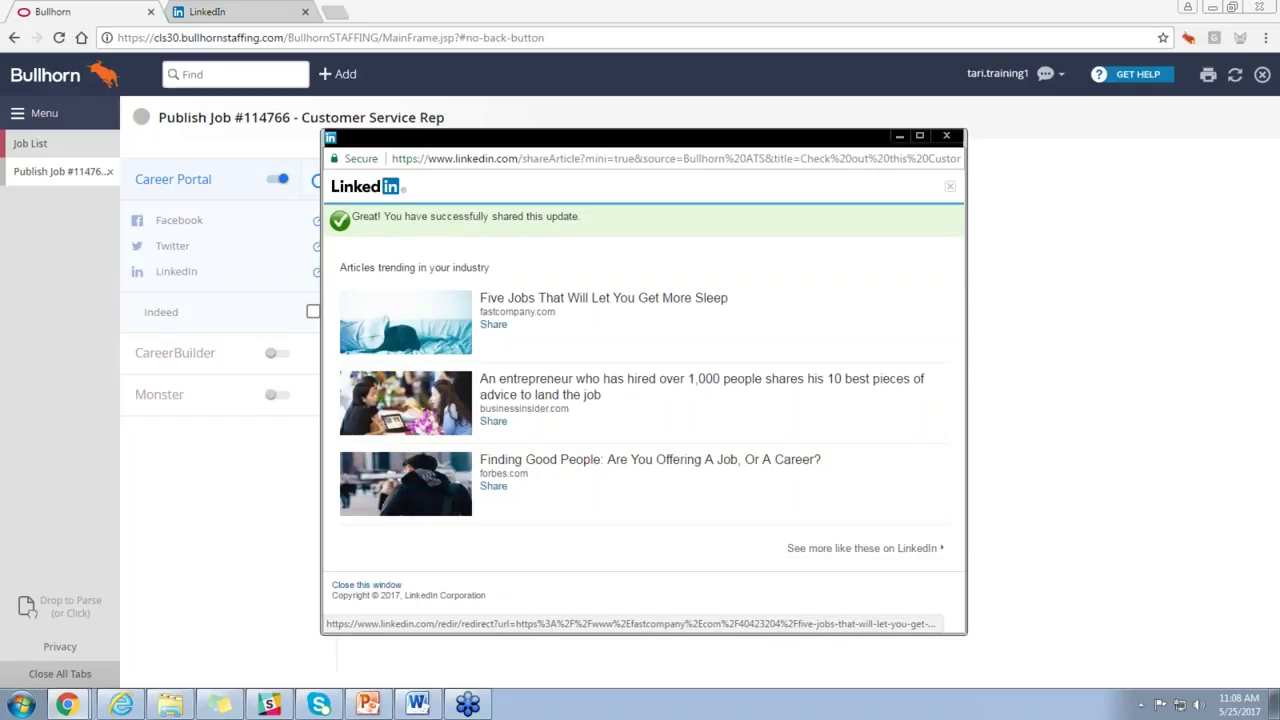
Go from the refreshed feed to your profile's full activity list and reload it
{"action": "left_click", "coordinate": [253, 18]}
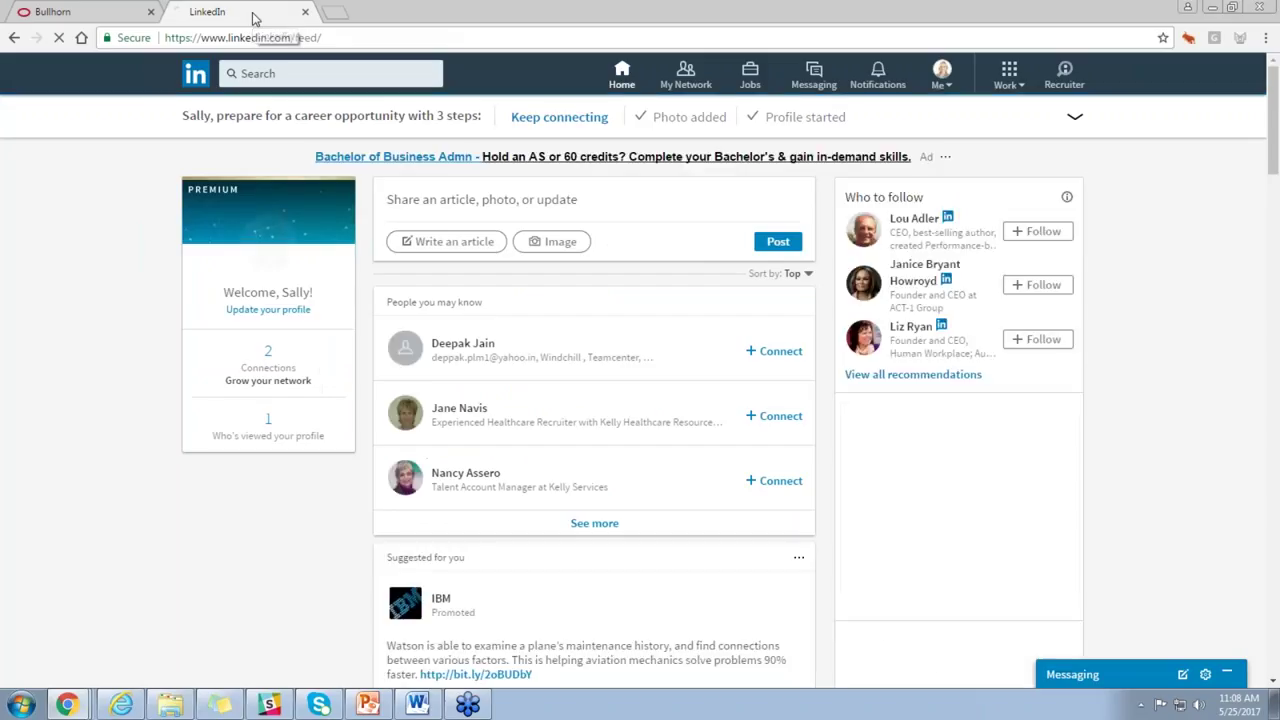
{"action": "left_click", "coordinate": [60, 38]}
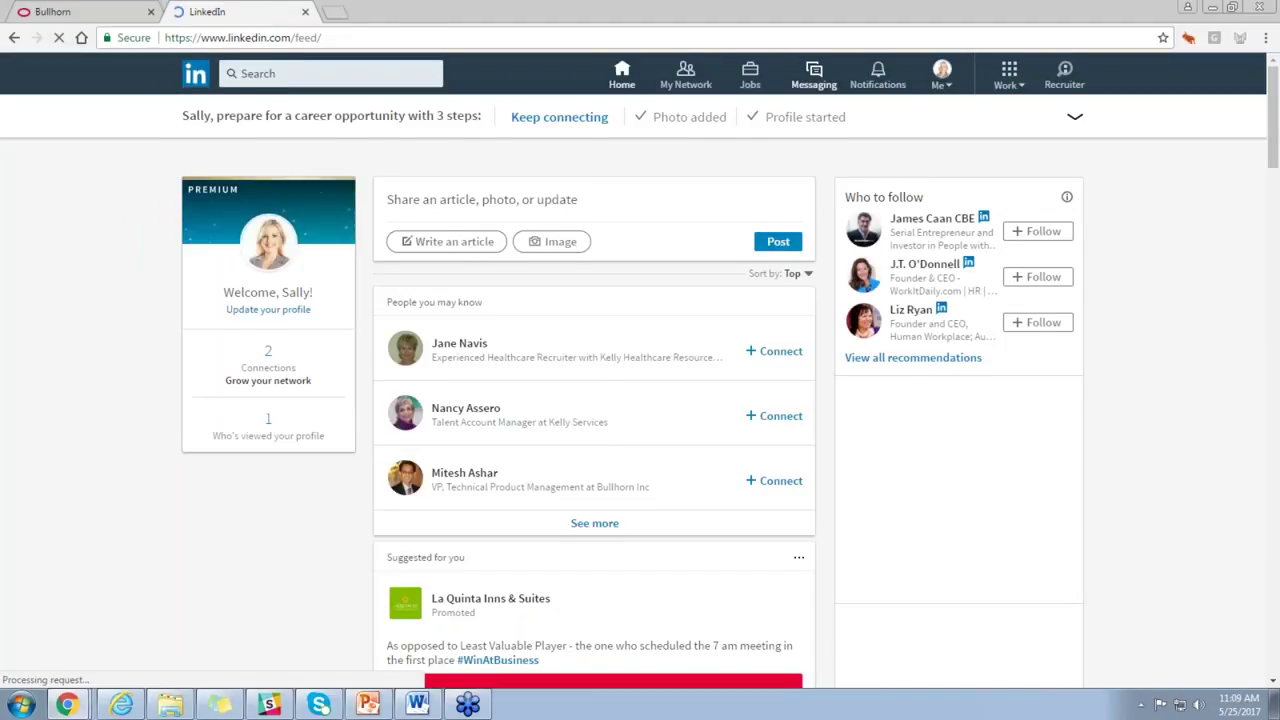
{"action": "left_click", "coordinate": [941, 112]}
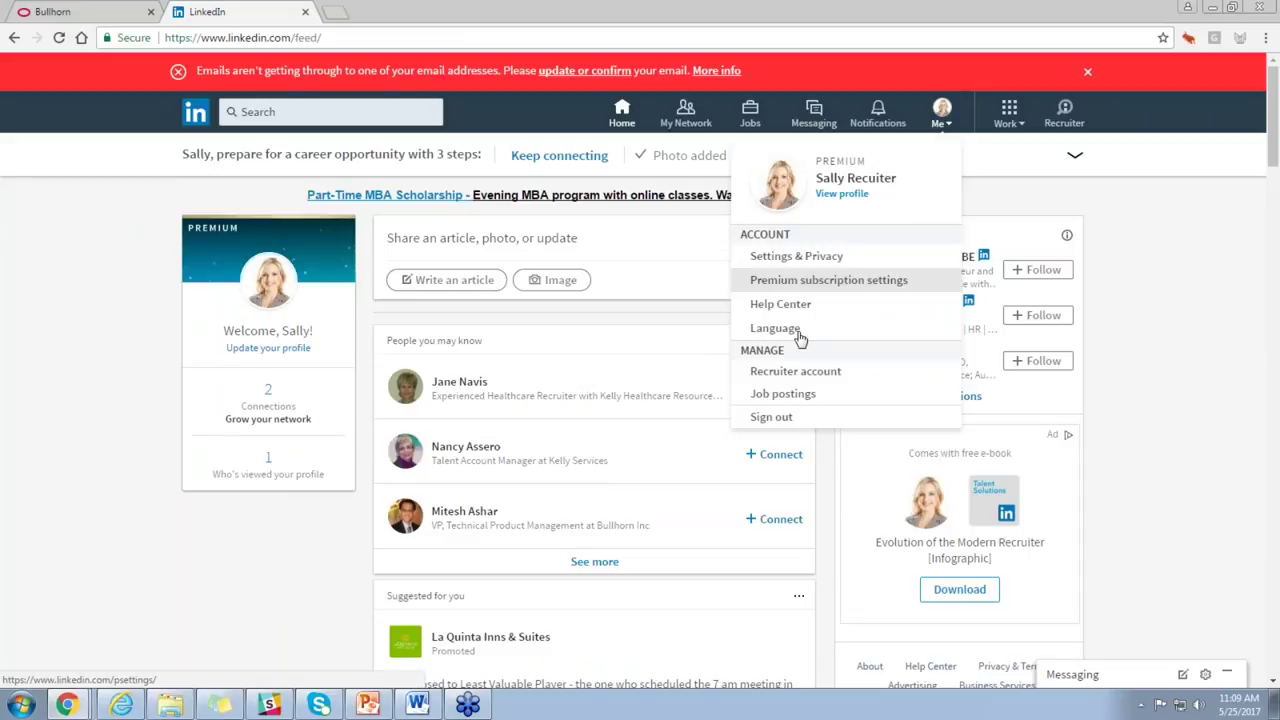
{"action": "left_click", "coordinate": [792, 178]}
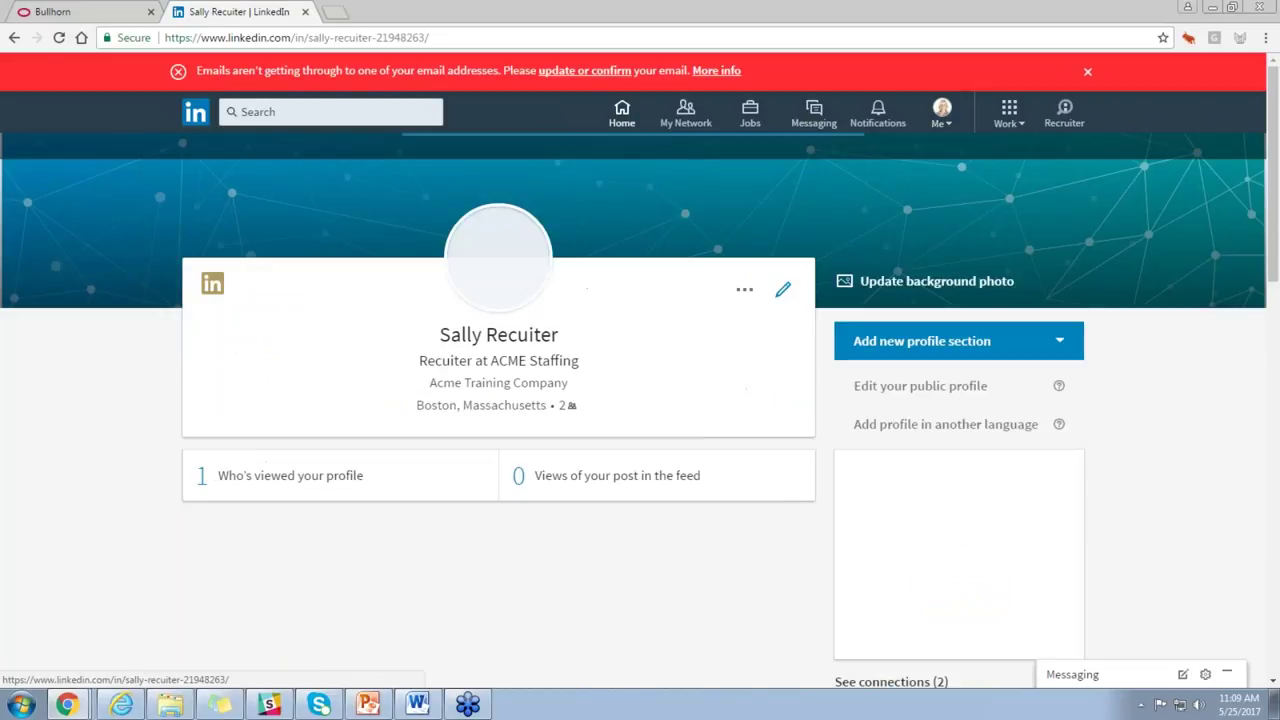
{"action": "scroll", "coordinate": [491, 394], "scroll_direction": "down", "scroll_amount": 2}
{"action": "scroll", "coordinate": [306, 443], "scroll_direction": "down", "scroll_amount": 3}
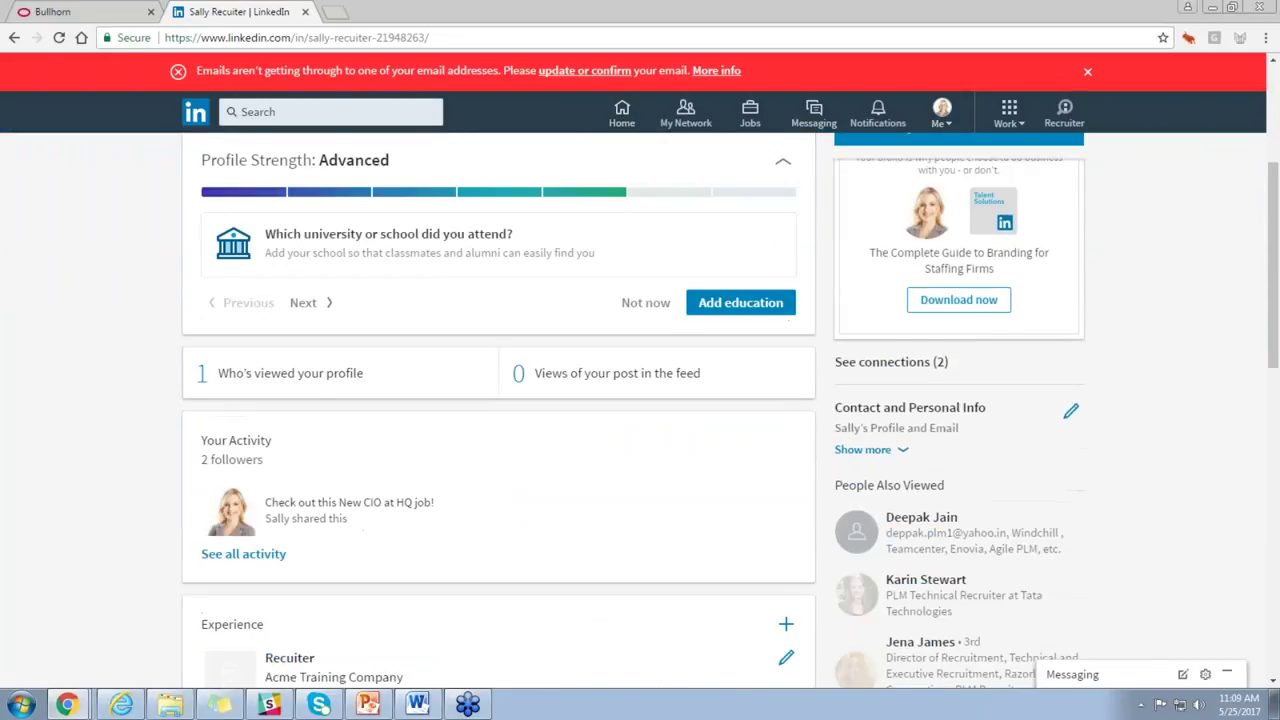
{"action": "left_click", "coordinate": [241, 476]}
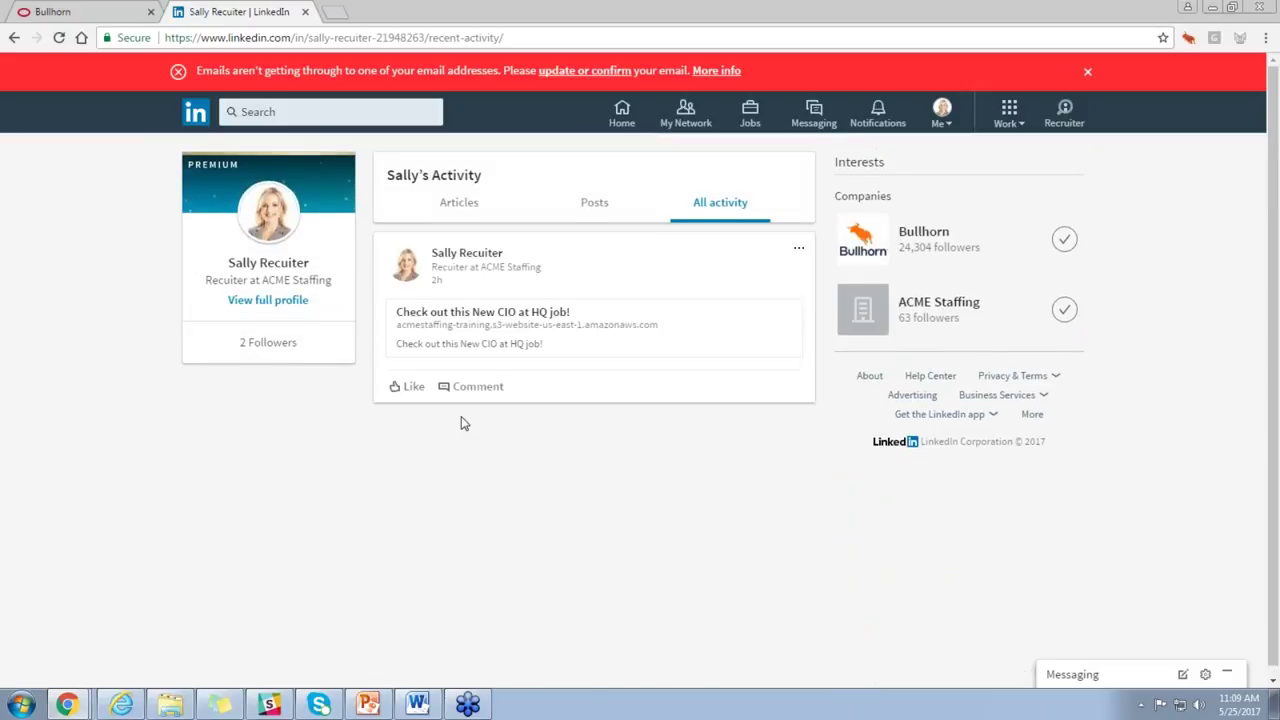
{"action": "left_click", "coordinate": [59, 38]}
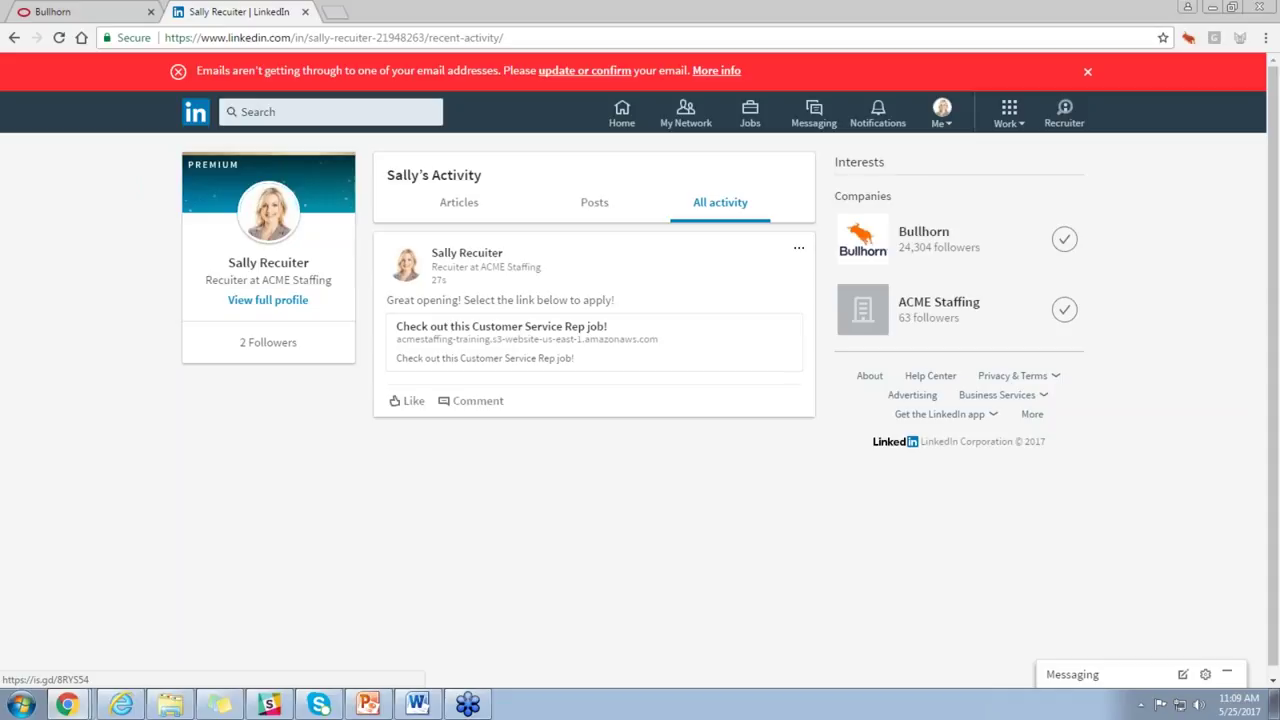
Open the post's Customer Service Rep job link and check the $55,000 salary in its description
{"action": "left_click", "coordinate": [495, 336]}
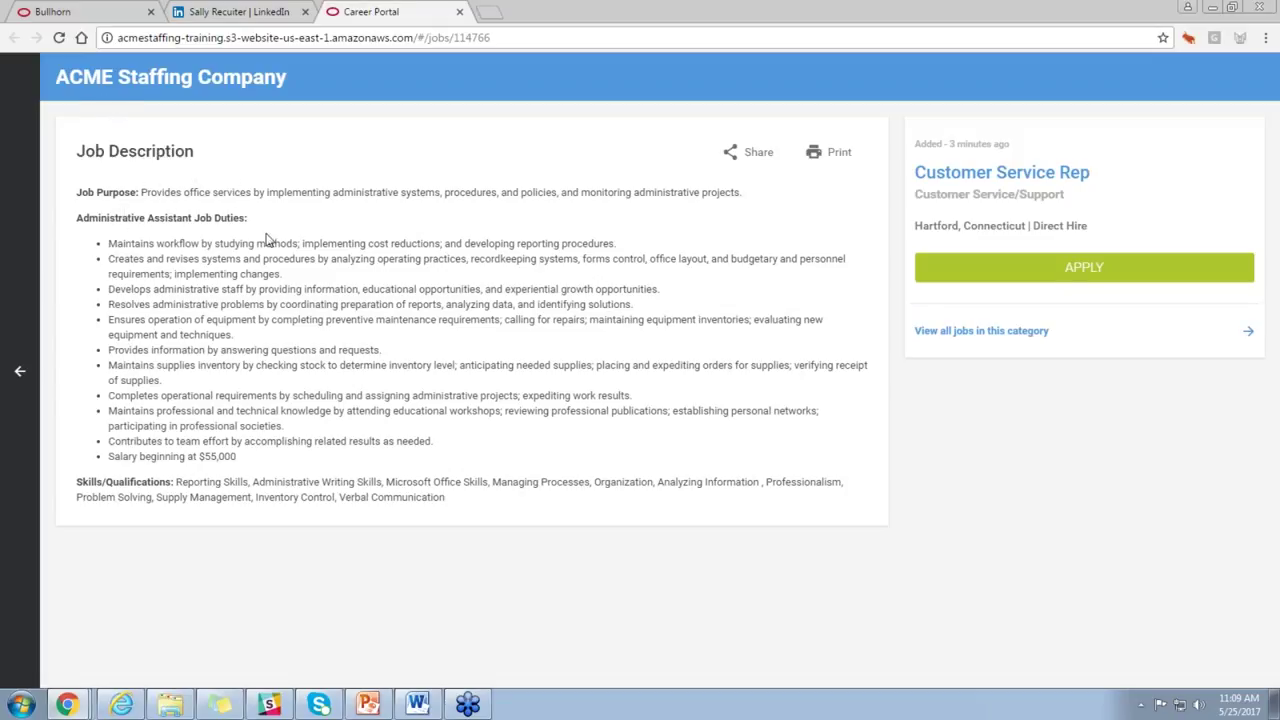
{"action": "double_click", "coordinate": [220, 457]}
{"action": "left_click", "coordinate": [286, 455]}
{"action": "left_click", "coordinate": [1030, 279]}
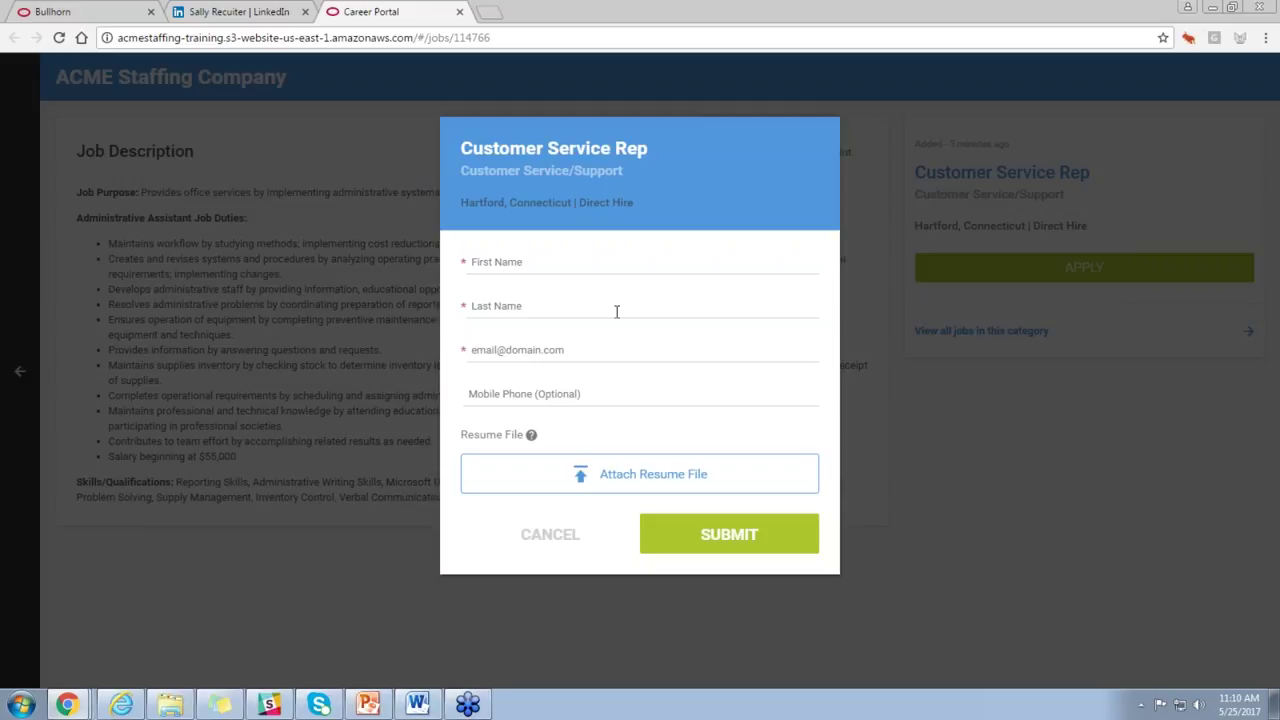
{"action": "left_click", "coordinate": [558, 541]}
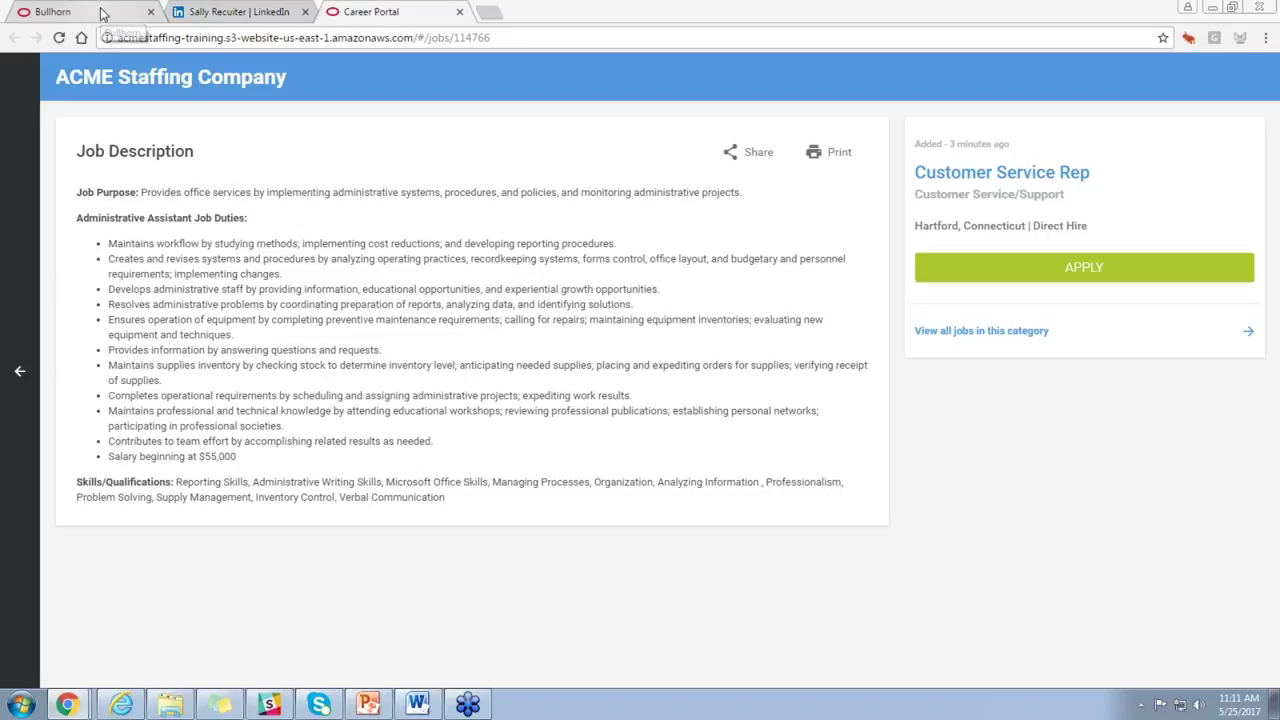
Open Bullhorn Academy's Free Webinars under GET HELP and browse the past webinar recordings
{"action": "left_click", "coordinate": [100, 13]}
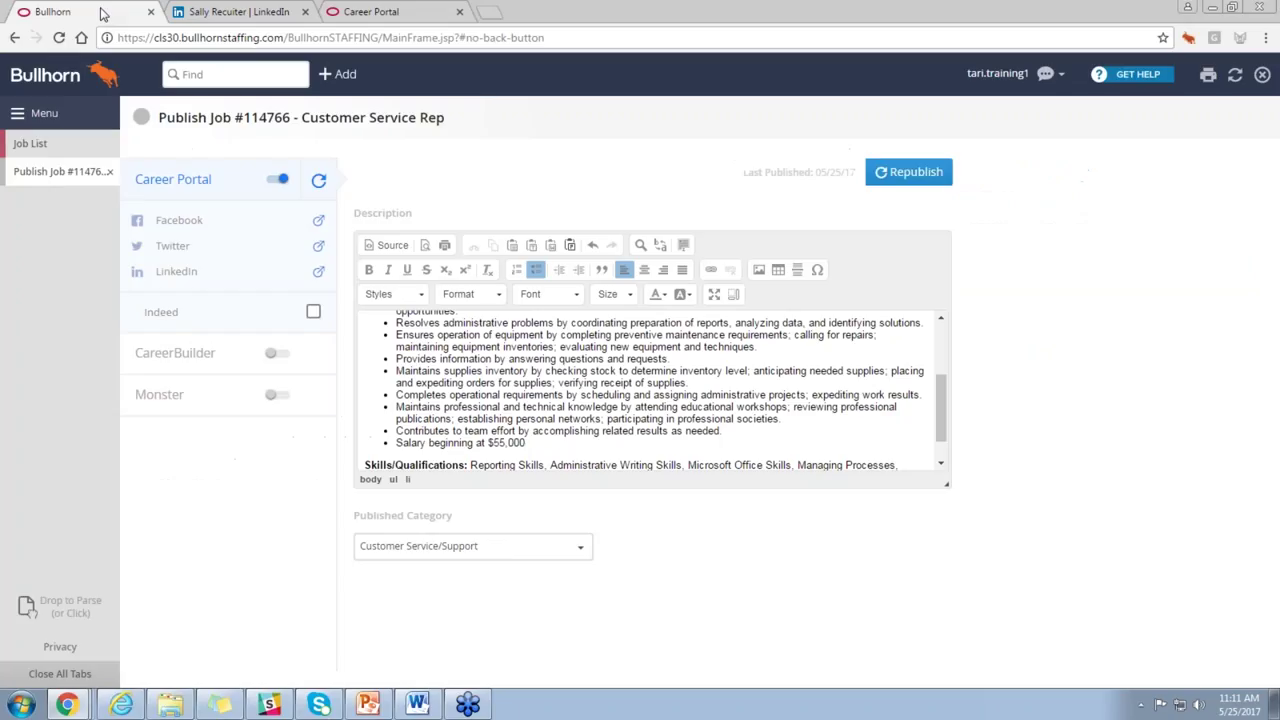
{"action": "left_click", "coordinate": [1152, 82]}
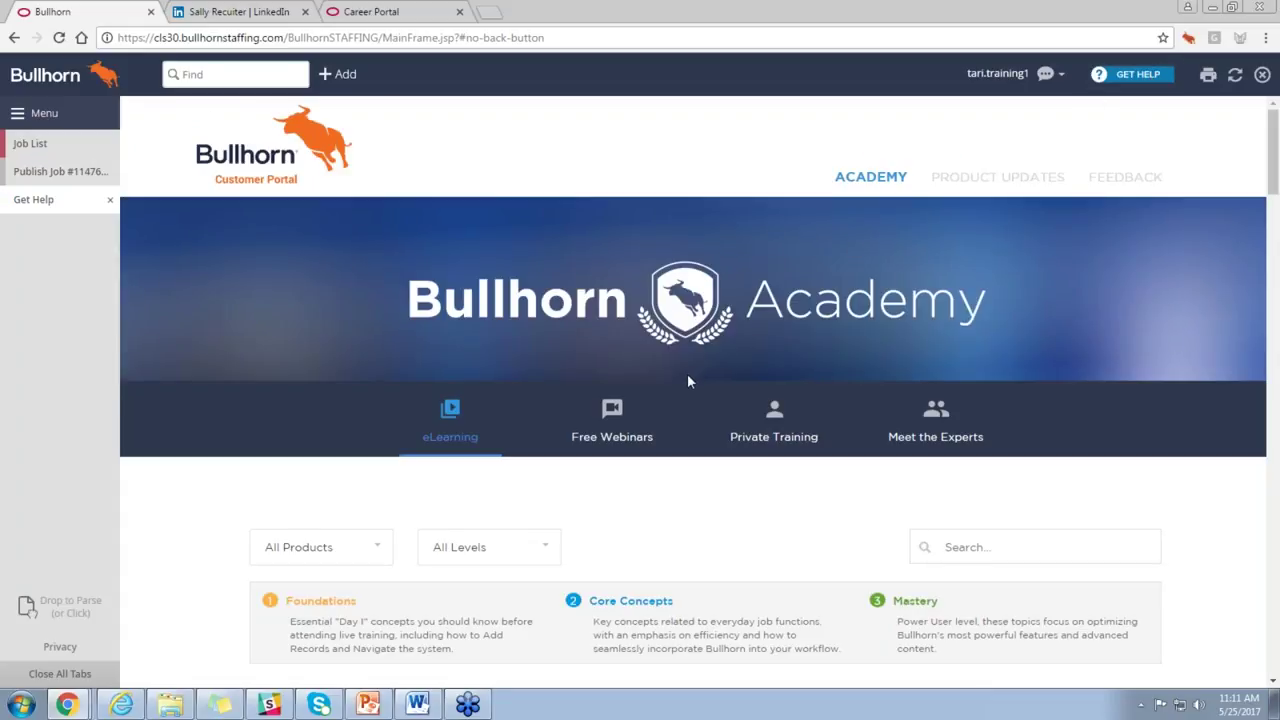
{"action": "left_click", "coordinate": [615, 425]}
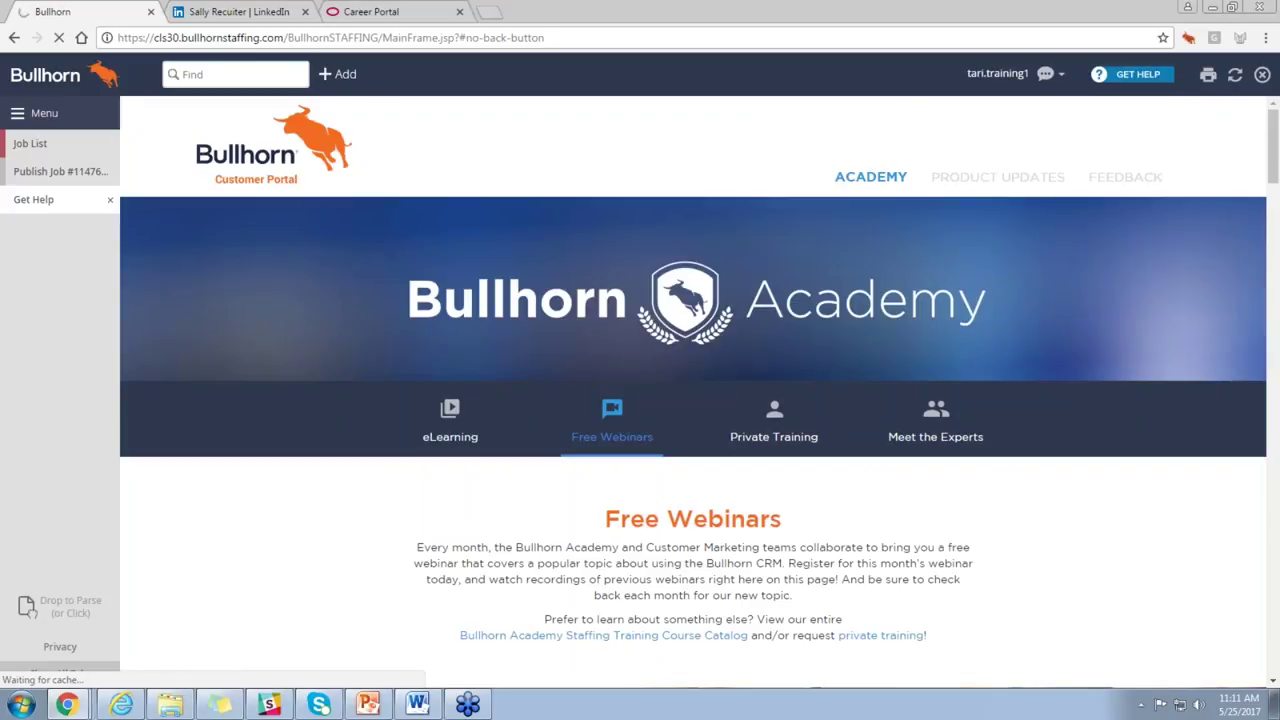
{"action": "scroll", "coordinate": [693, 440], "scroll_direction": "down", "scroll_amount": 7}
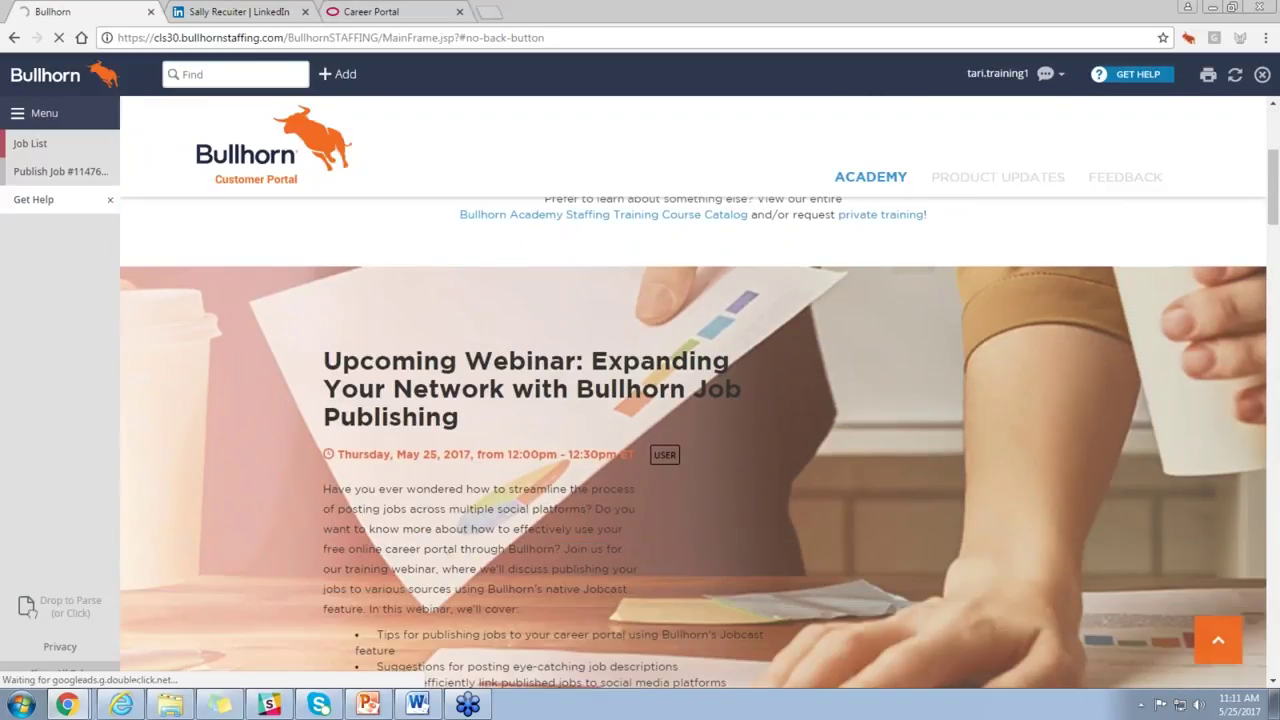
{"action": "scroll", "coordinate": [693, 440], "scroll_direction": "down", "scroll_amount": 4}
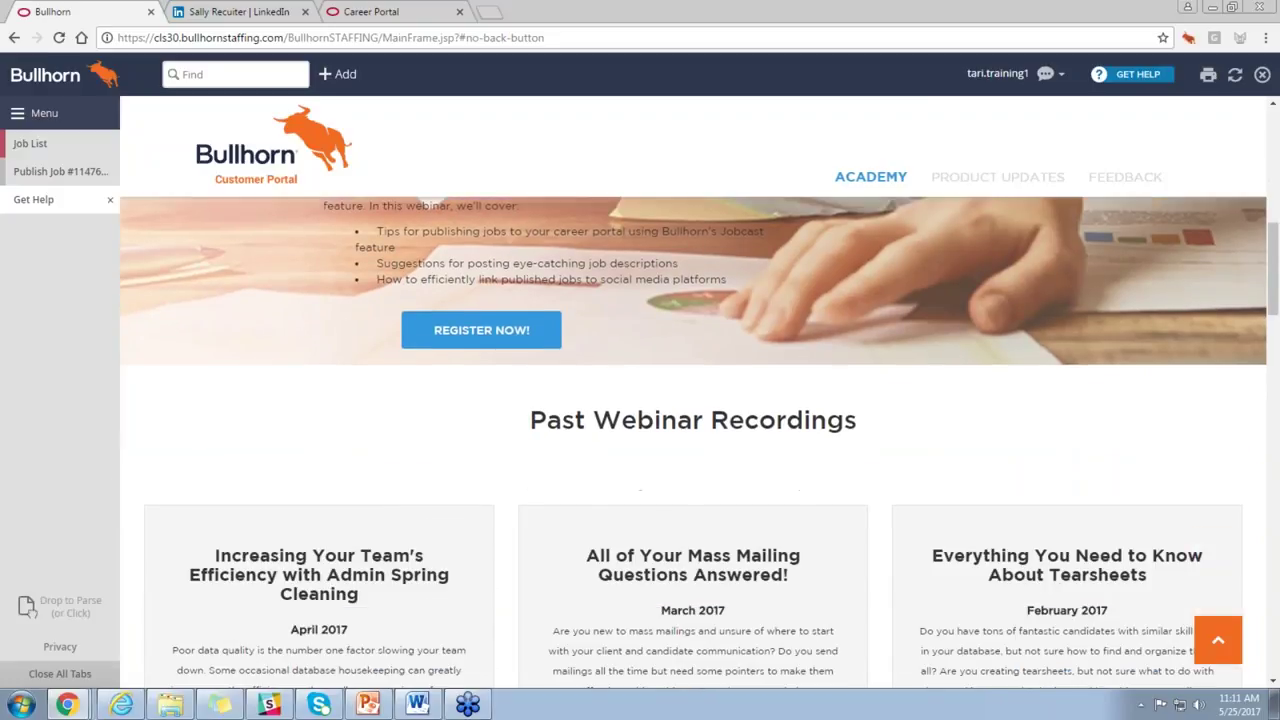
{"action": "scroll", "coordinate": [693, 440], "scroll_direction": "down", "scroll_amount": 6}
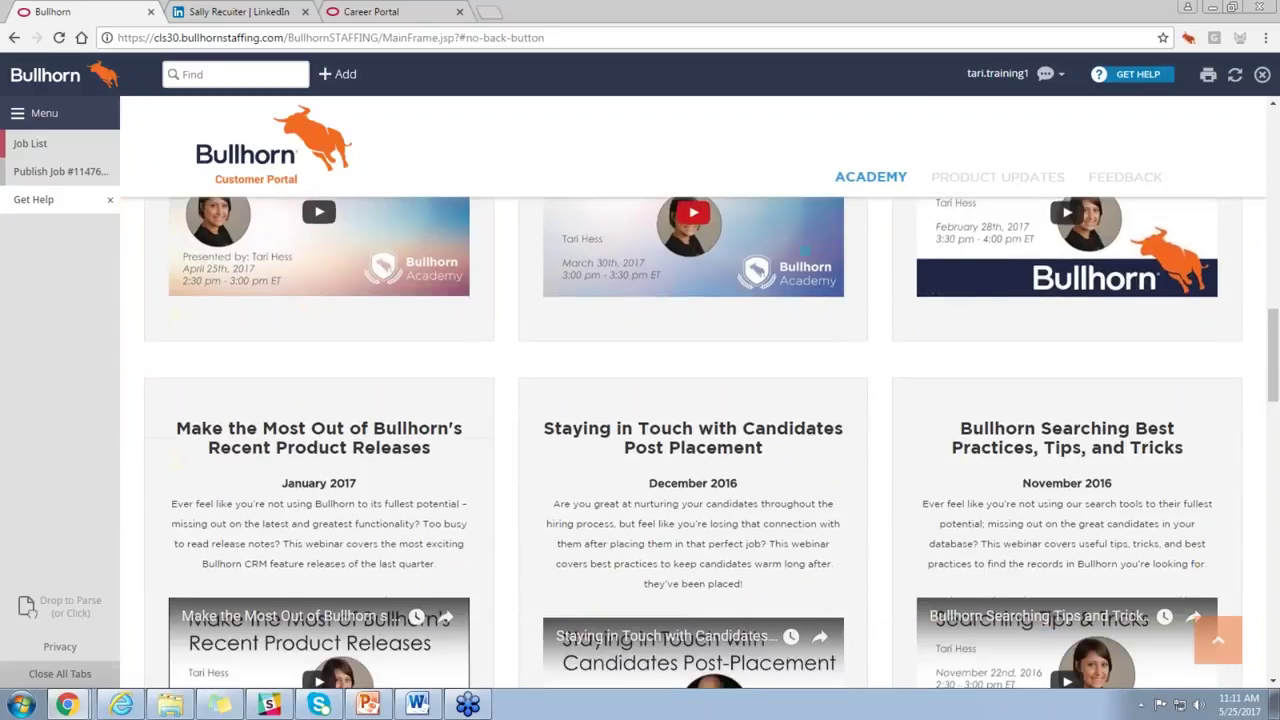
{"action": "scroll", "coordinate": [693, 440], "scroll_direction": "down", "scroll_amount": 9}
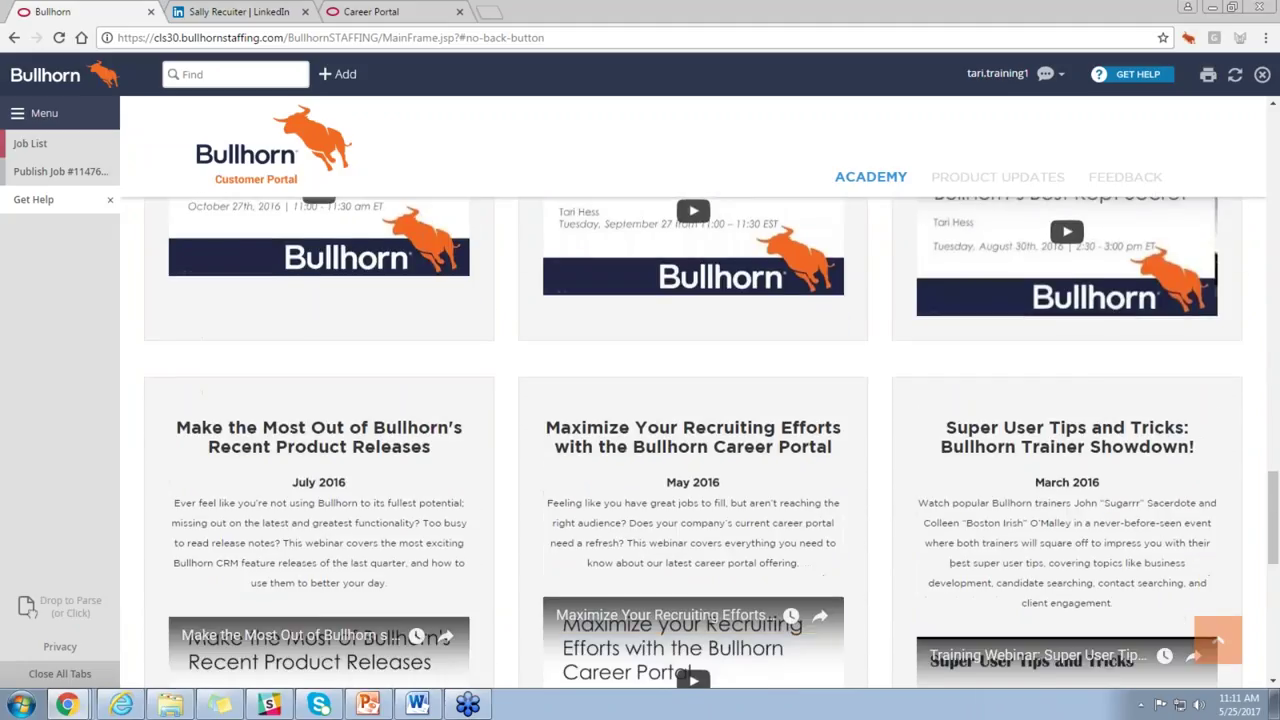
{"action": "scroll", "coordinate": [680, 305], "scroll_direction": "down", "scroll_amount": 1}
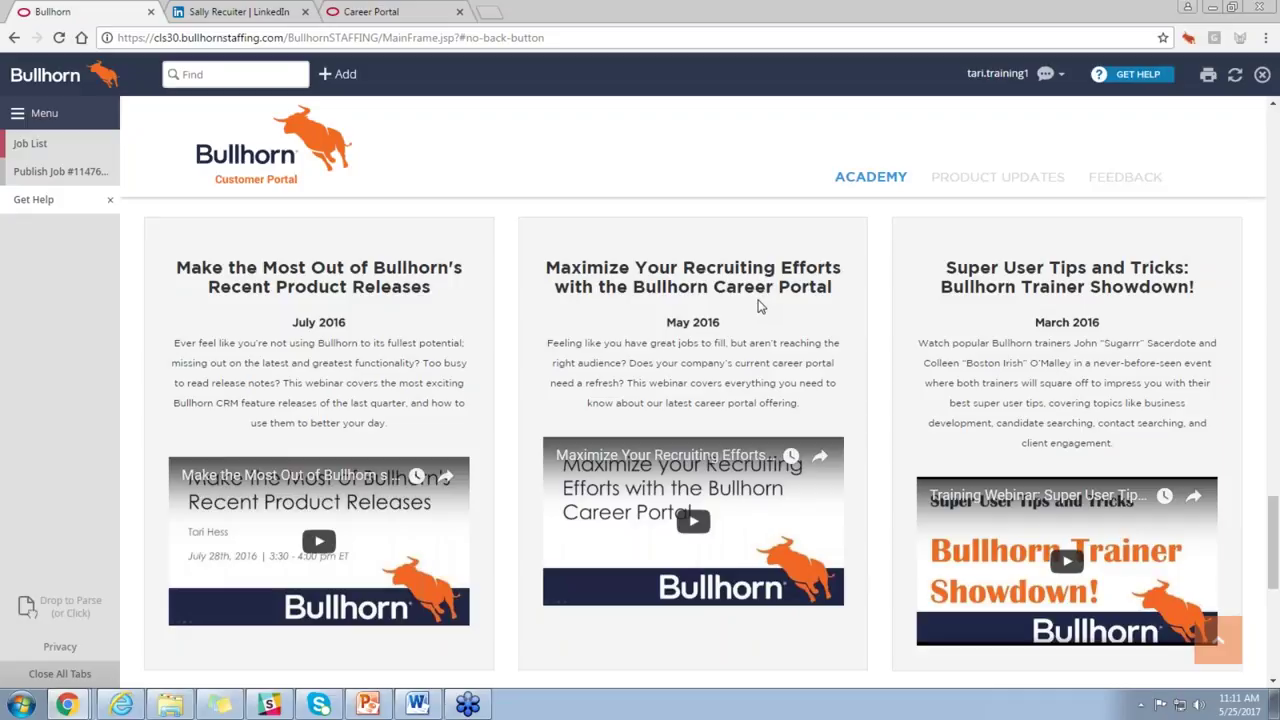
Return to ACME Staffing's Open Jobs list, view the Chief Marketing Officer posting, then go back
{"action": "left_click", "coordinate": [423, 14]}
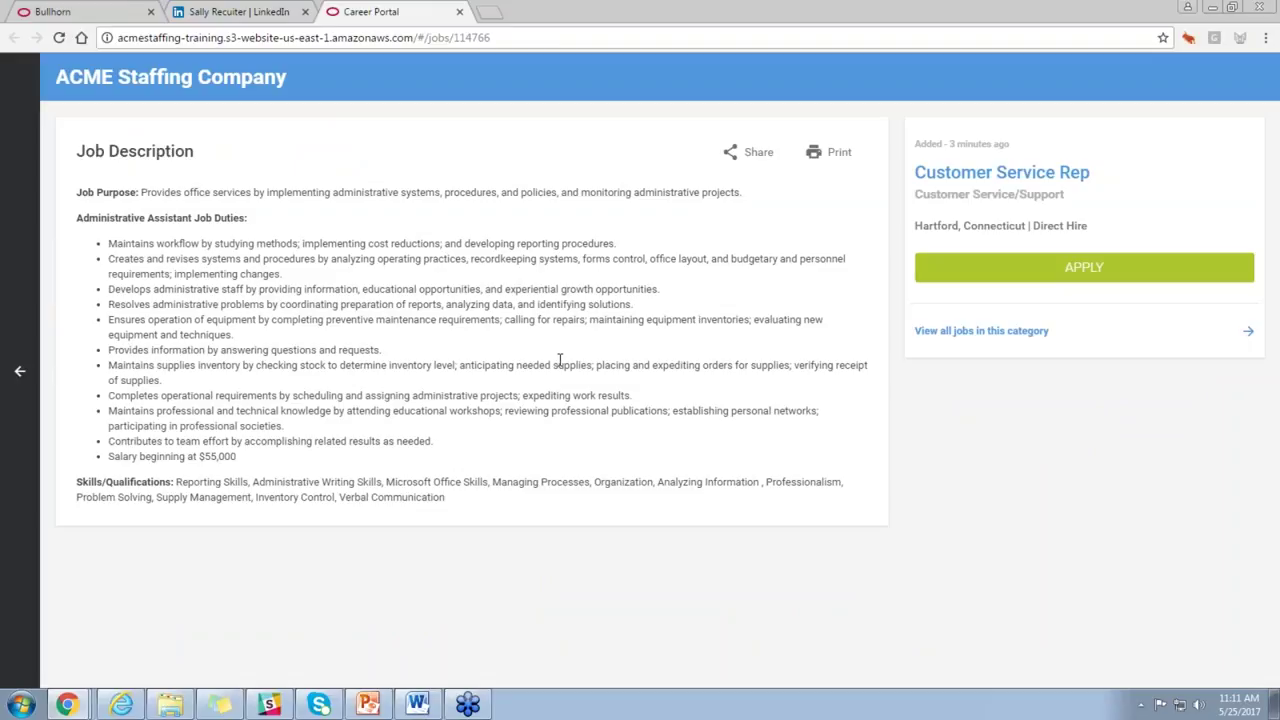
{"action": "left_click", "coordinate": [19, 376]}
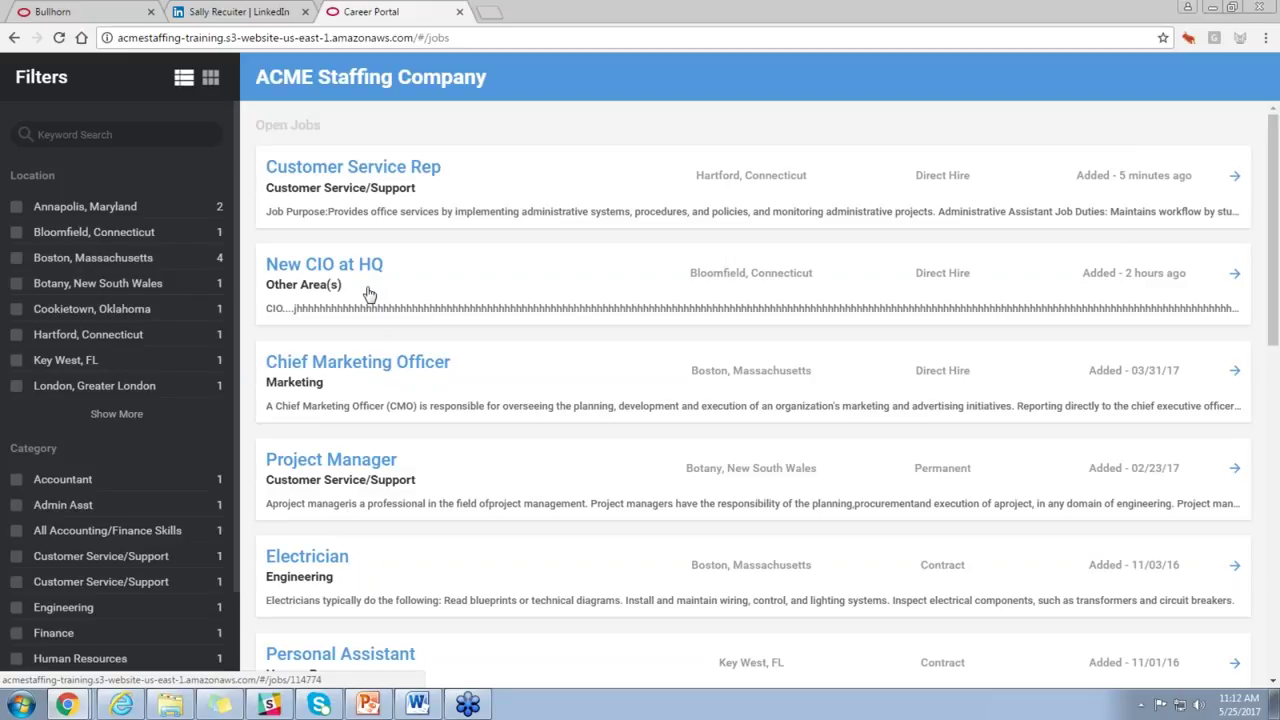
{"action": "left_click", "coordinate": [344, 375]}
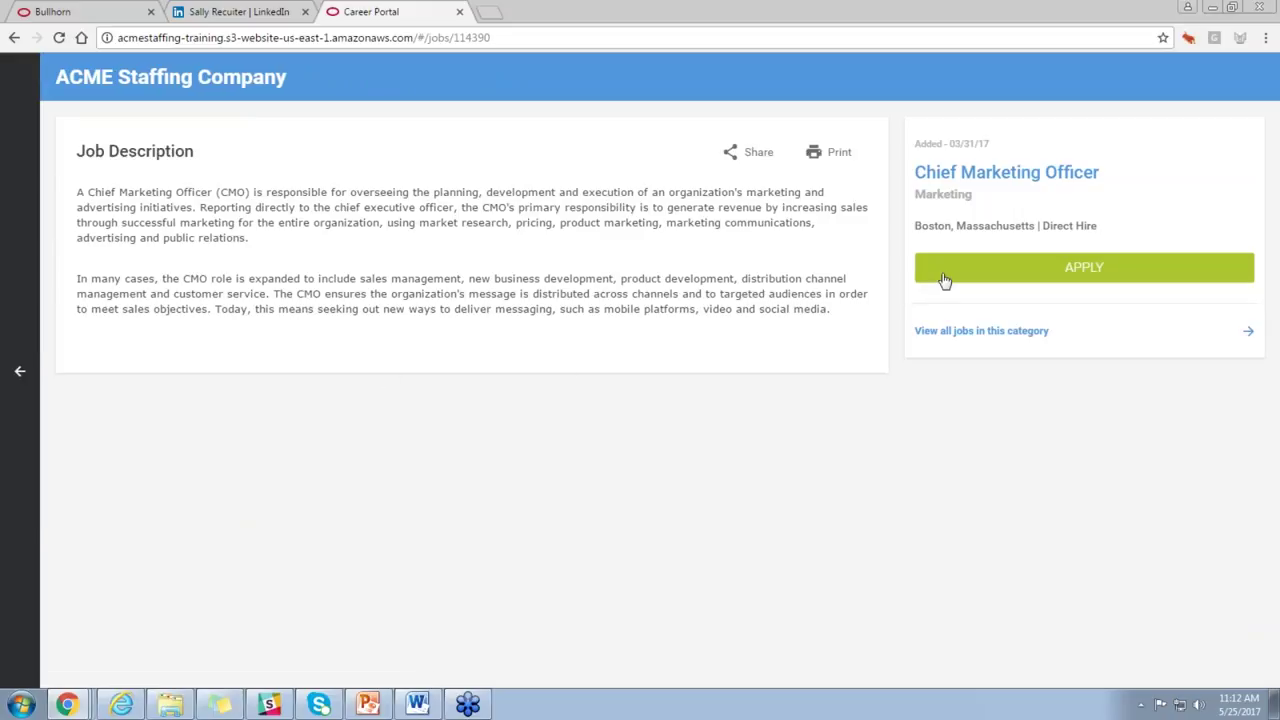
{"action": "left_click", "coordinate": [20, 371]}
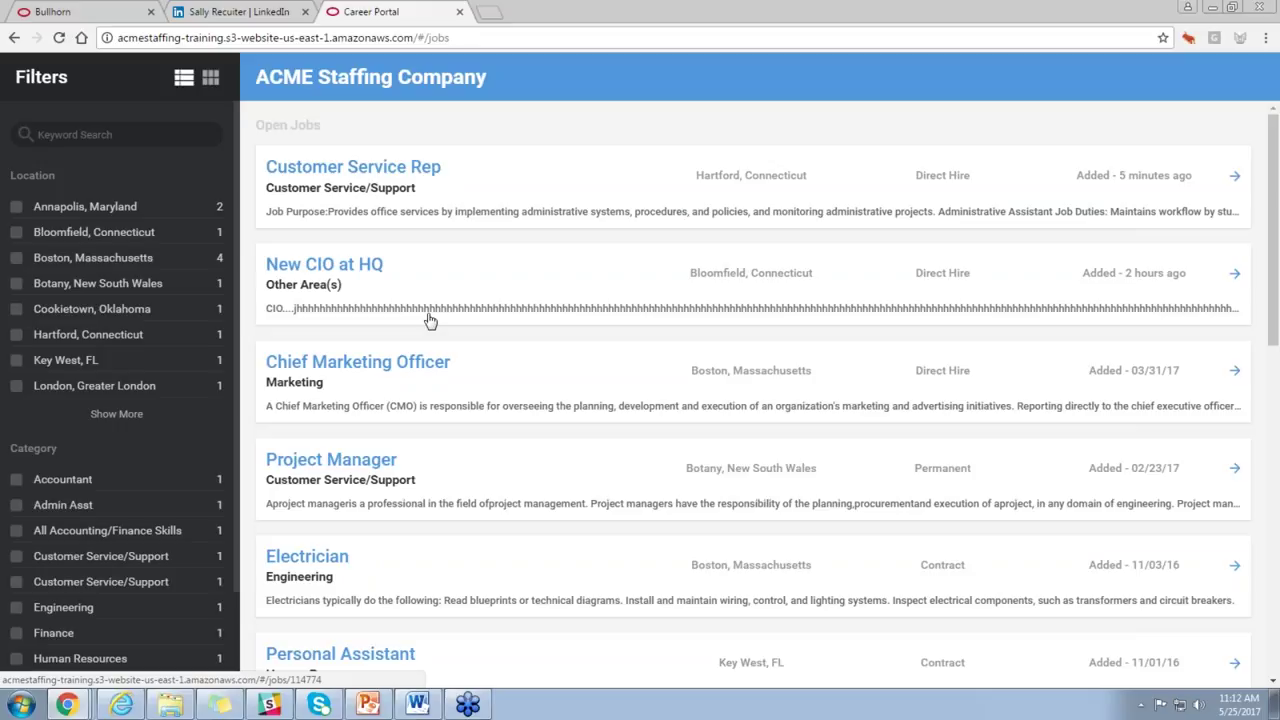
Set Customer Service Rep job #114766 to Closed from the refreshed Job List
{"action": "left_click", "coordinate": [100, 16]}
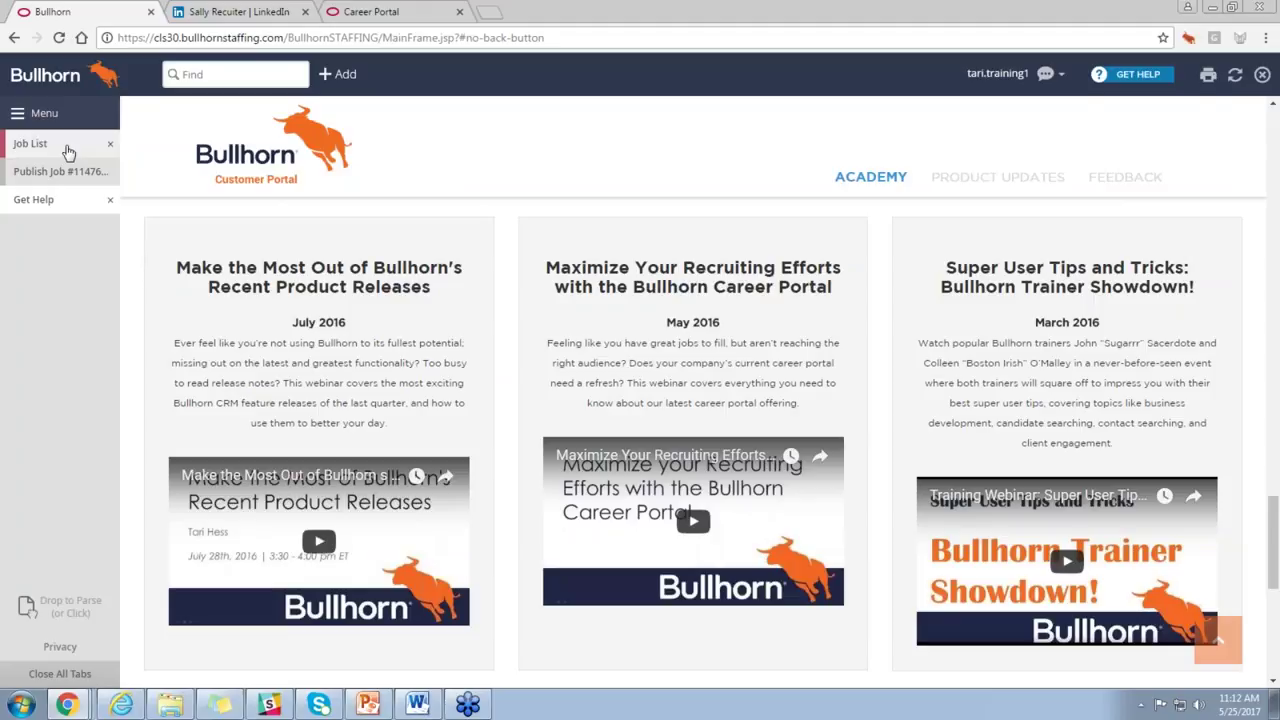
{"action": "left_click", "coordinate": [68, 151]}
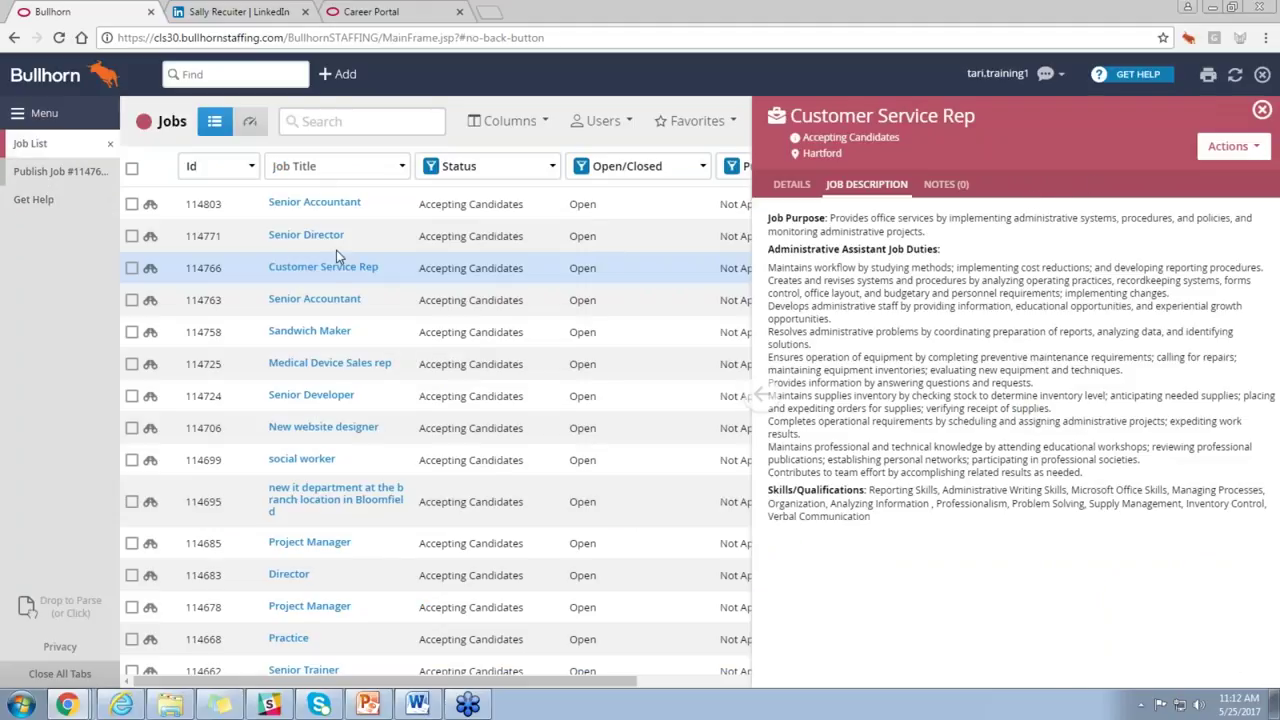
{"action": "key", "text": "F5"}
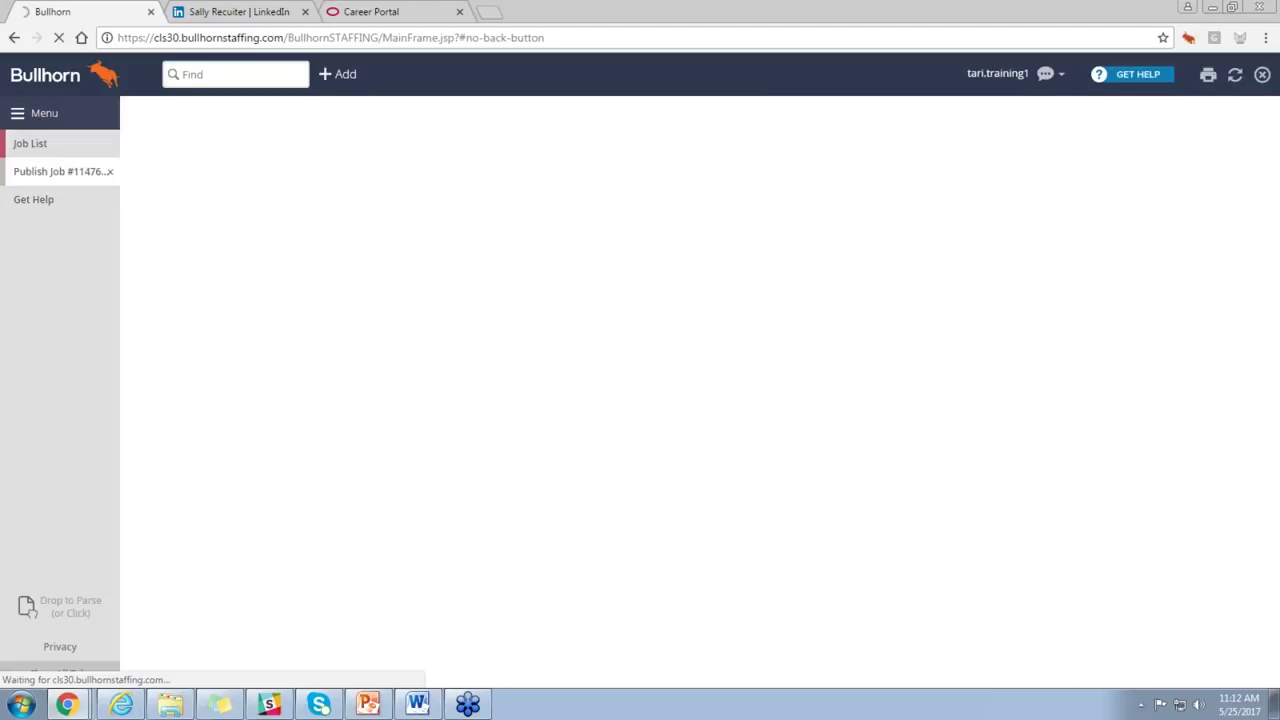
{"action": "left_click", "coordinate": [1200, 621]}
{"action": "left_click", "coordinate": [1177, 658]}
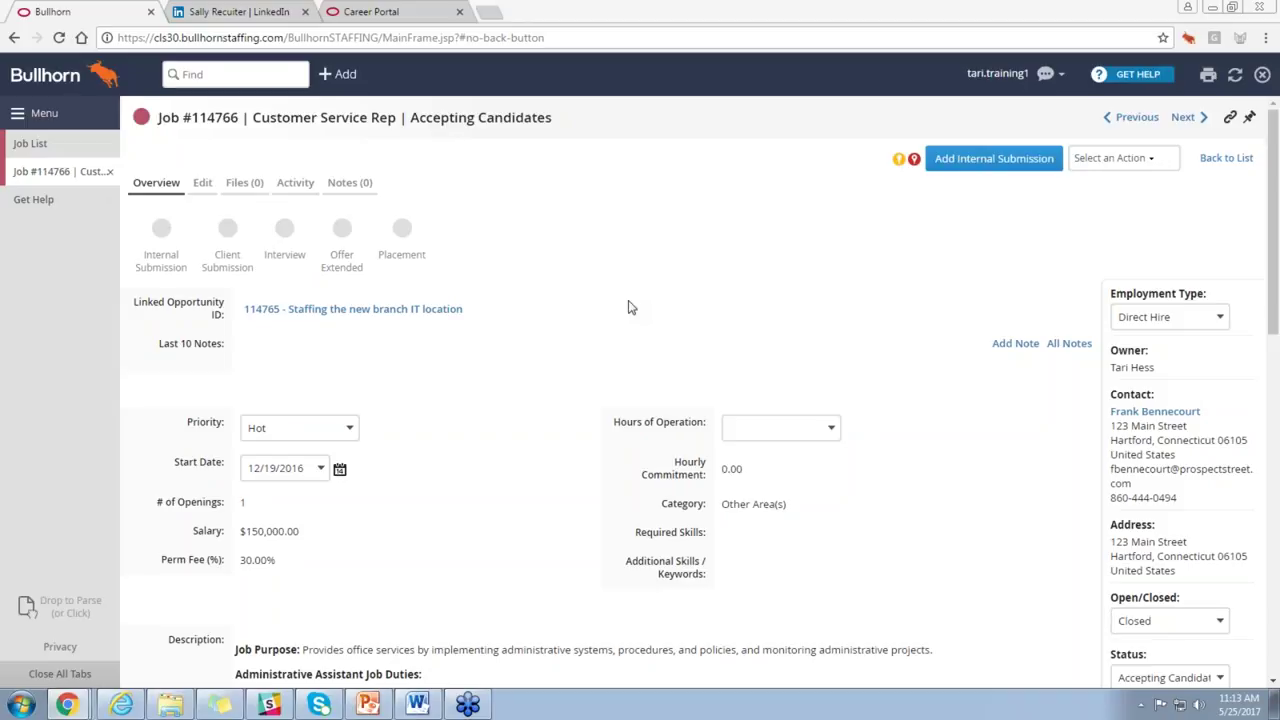
{"action": "left_click", "coordinate": [398, 16]}
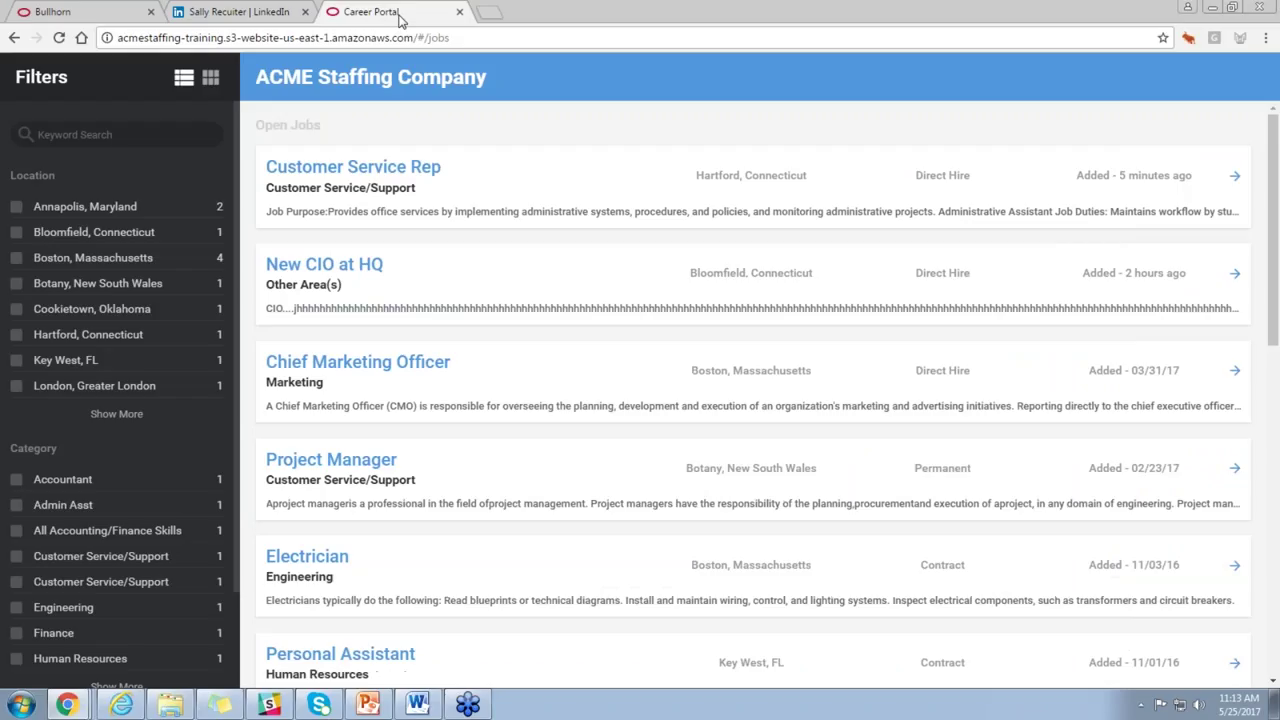
Revisit the Customer Service Rep job record, then reload the ACME Staffing career portal's open jobs
{"action": "left_click", "coordinate": [240, 12]}
{"action": "left_click", "coordinate": [55, 12]}
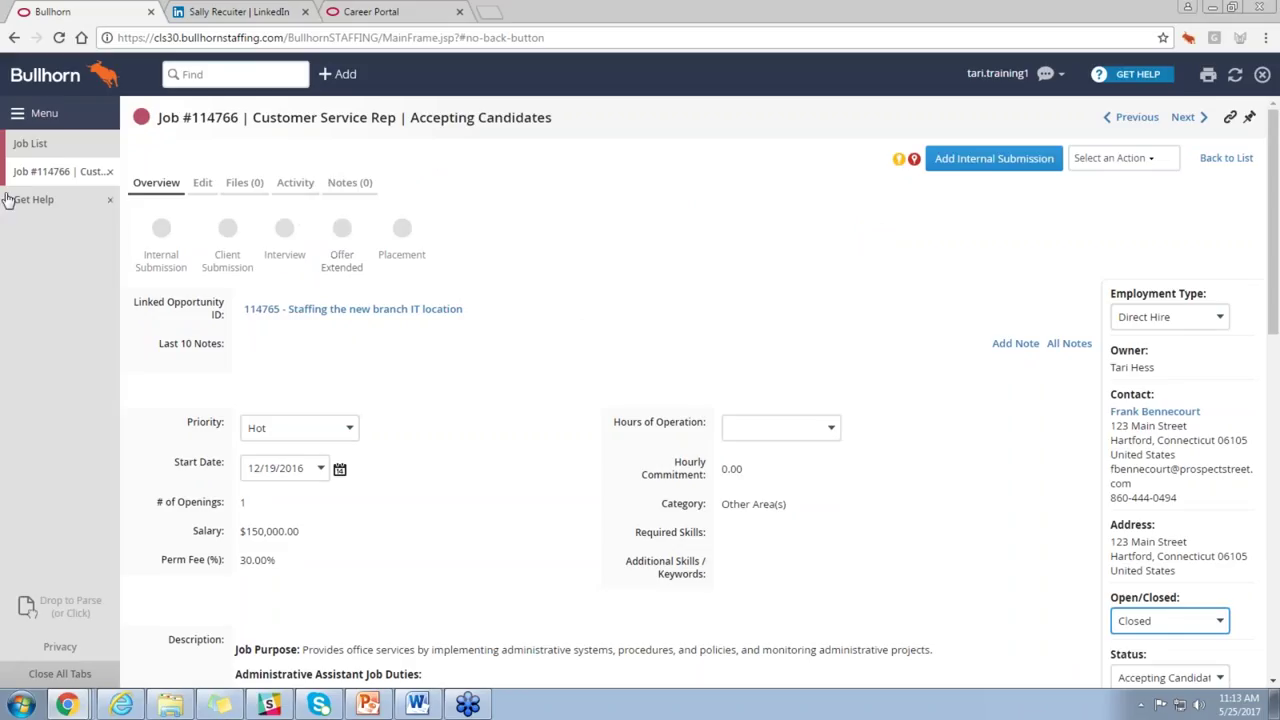
{"action": "left_click", "coordinate": [45, 148]}
{"action": "left_click", "coordinate": [50, 176]}
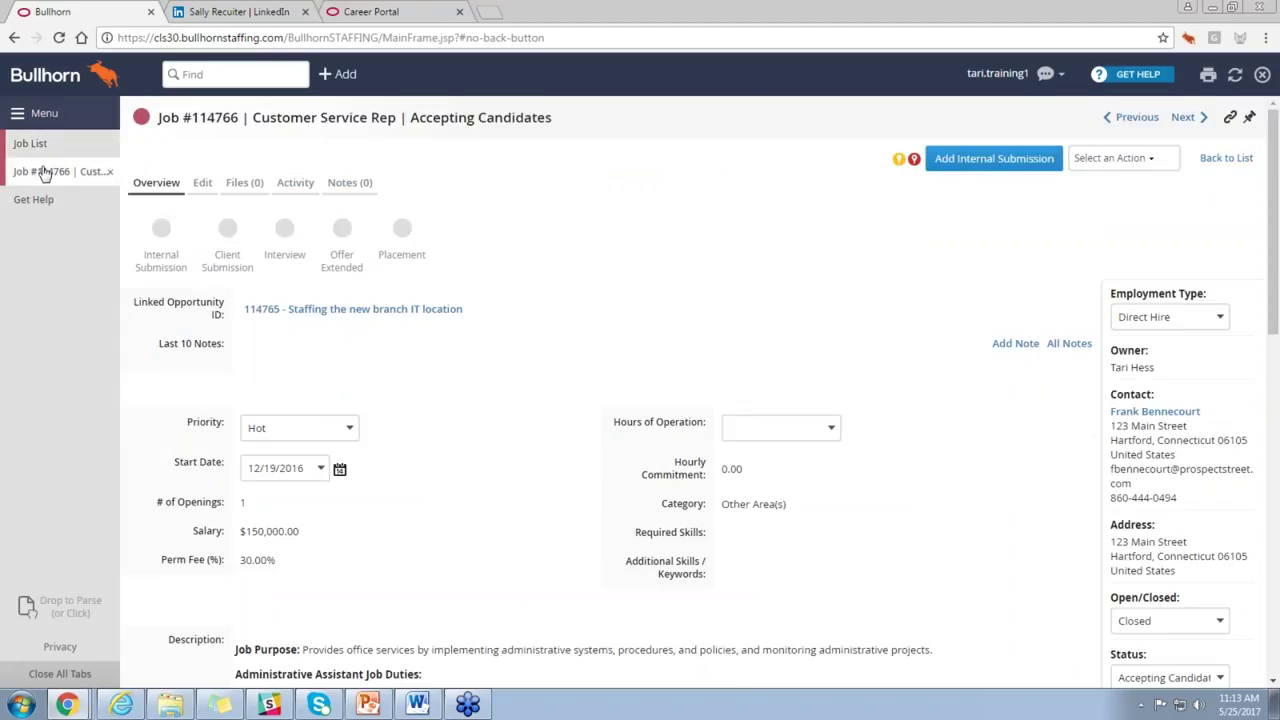
{"action": "left_click", "coordinate": [420, 12]}
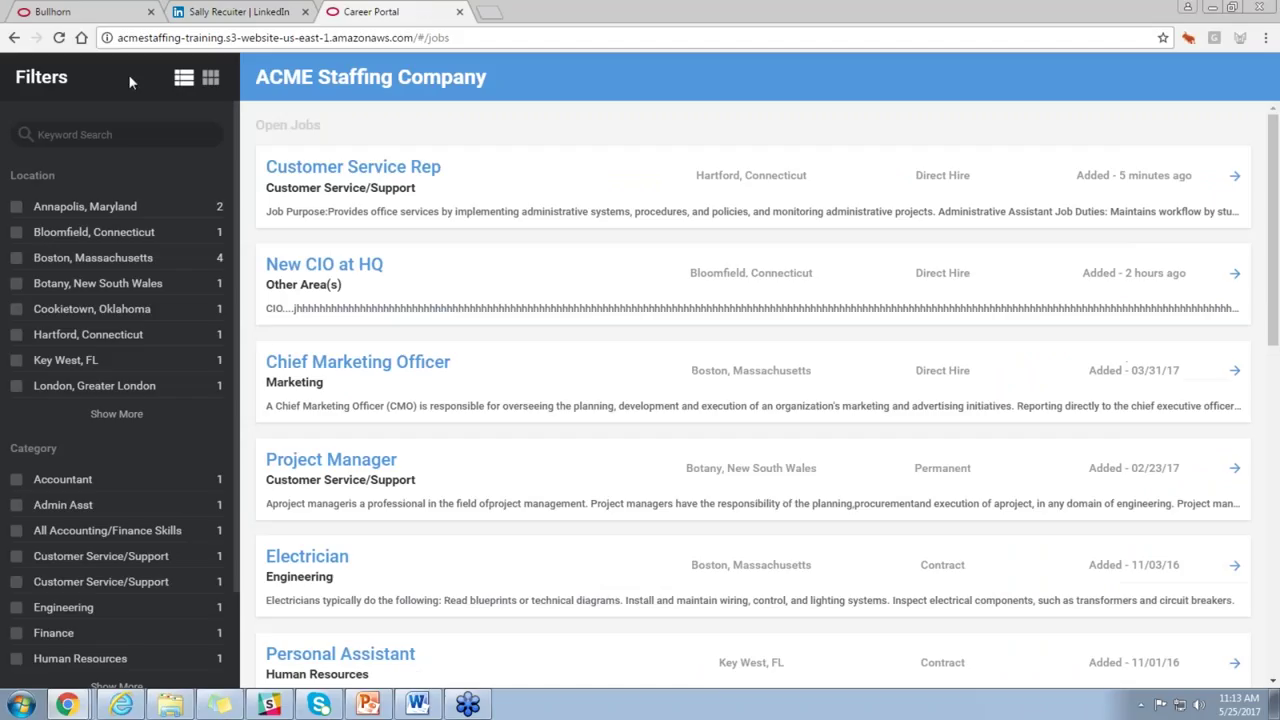
{"action": "left_click", "coordinate": [59, 37]}
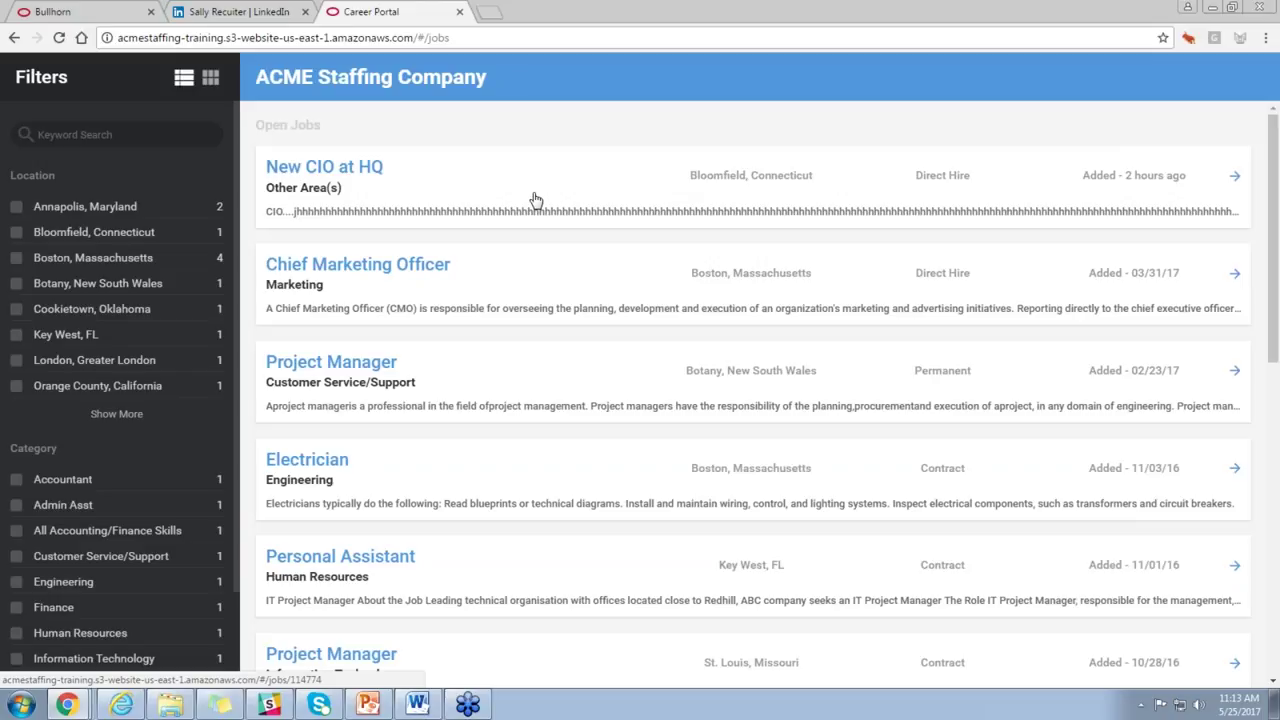
Follow the LinkedIn post's job link to see the job-has-closed page, then close it
{"action": "left_click", "coordinate": [286, 12]}
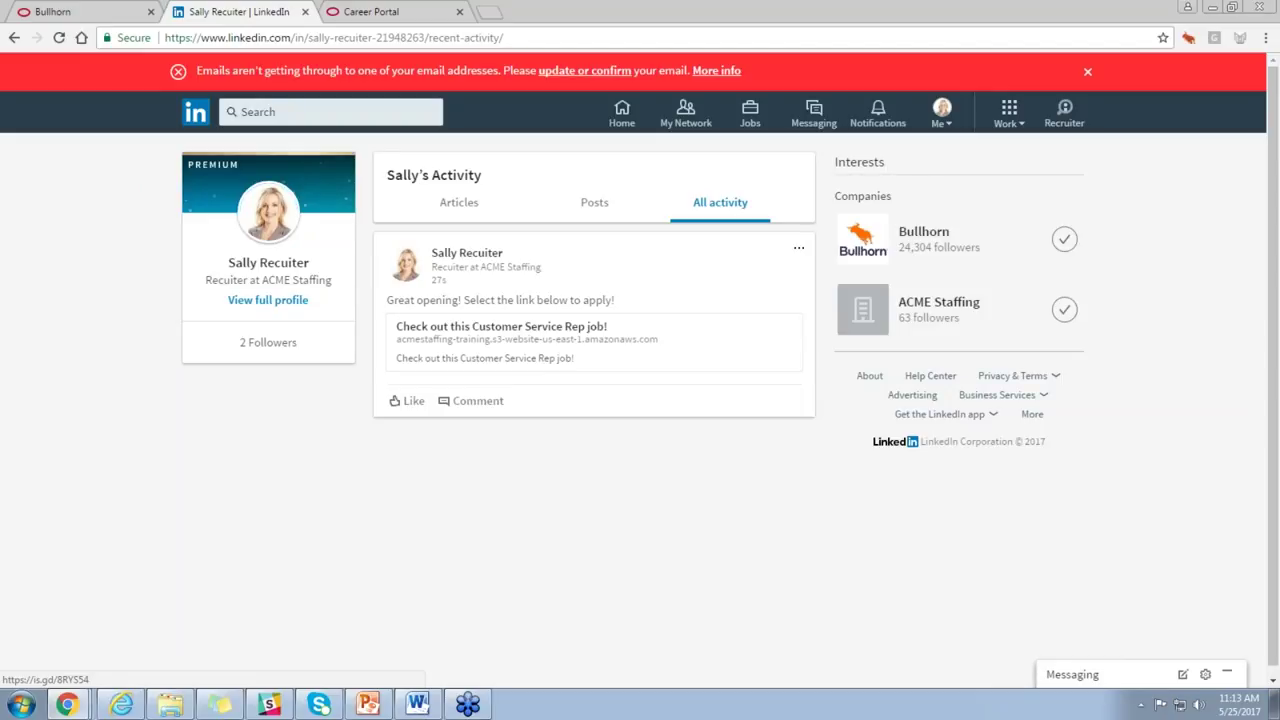
{"action": "left_click", "coordinate": [498, 350]}
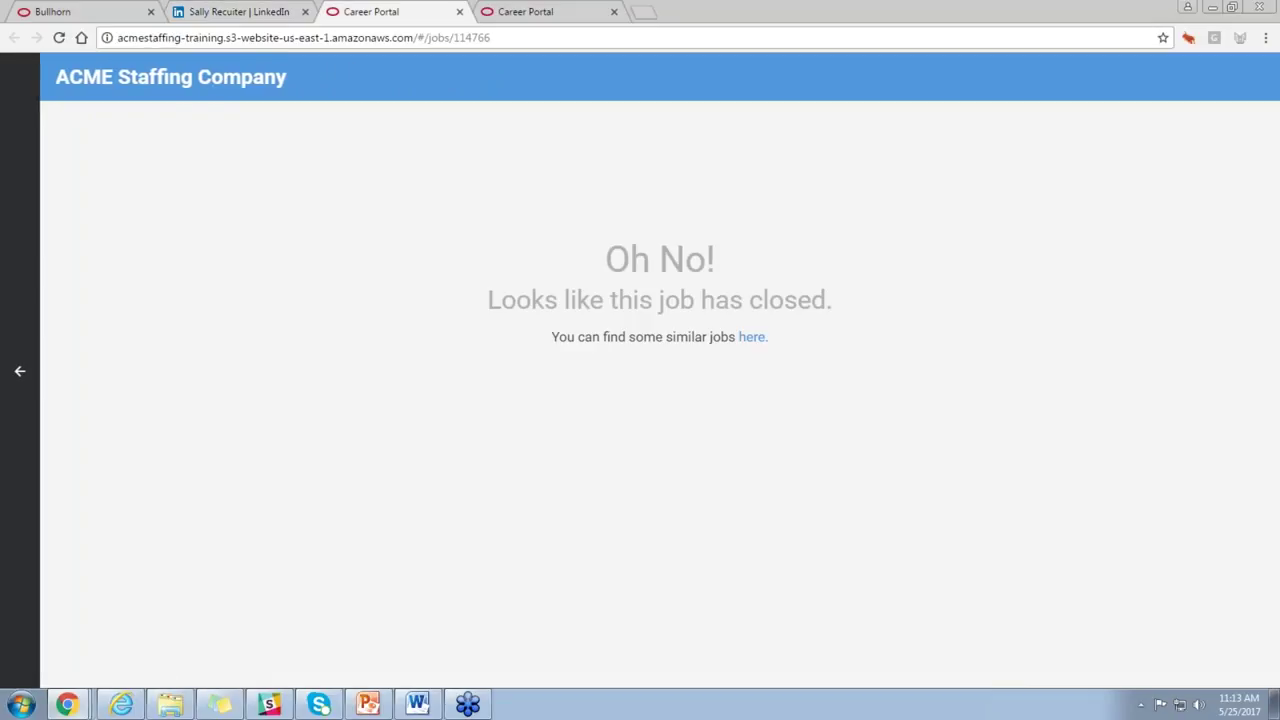
{"action": "left_click", "coordinate": [460, 12]}
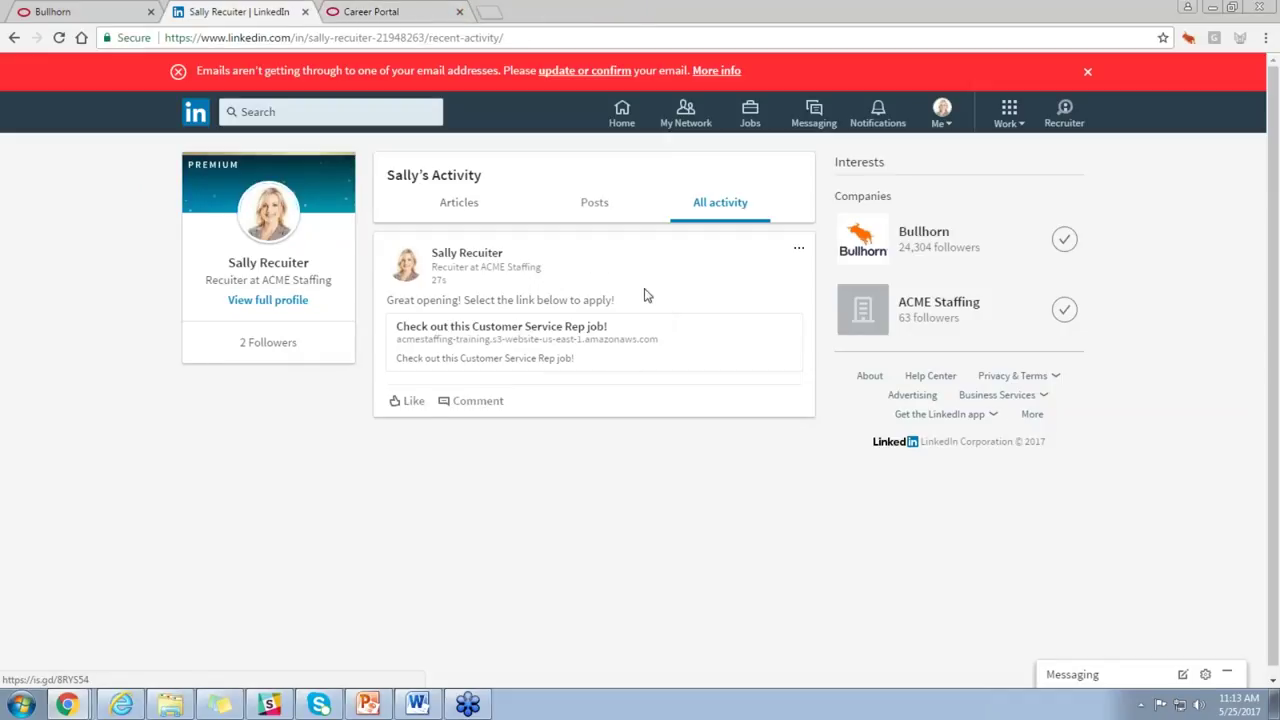
Delete the Customer Service Rep job post from LinkedIn and confirm the deletion
{"action": "left_click", "coordinate": [798, 250]}
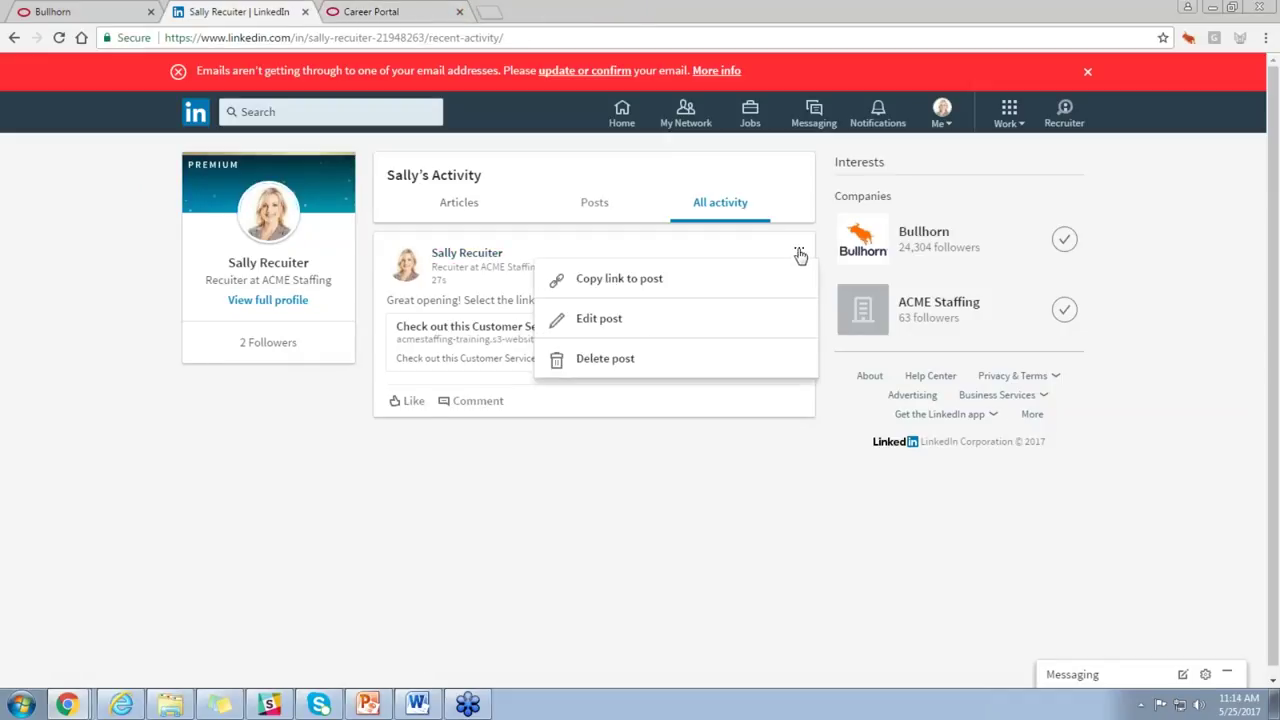
{"action": "left_click", "coordinate": [641, 368]}
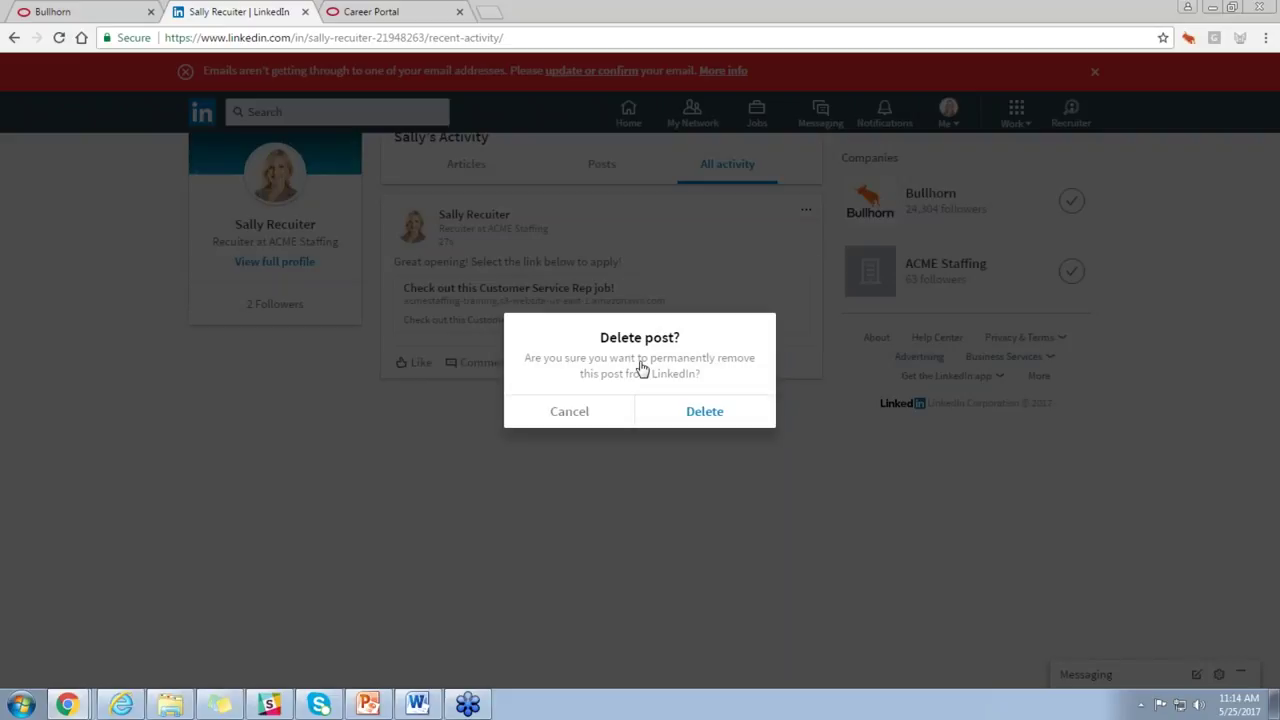
{"action": "left_click", "coordinate": [703, 411]}
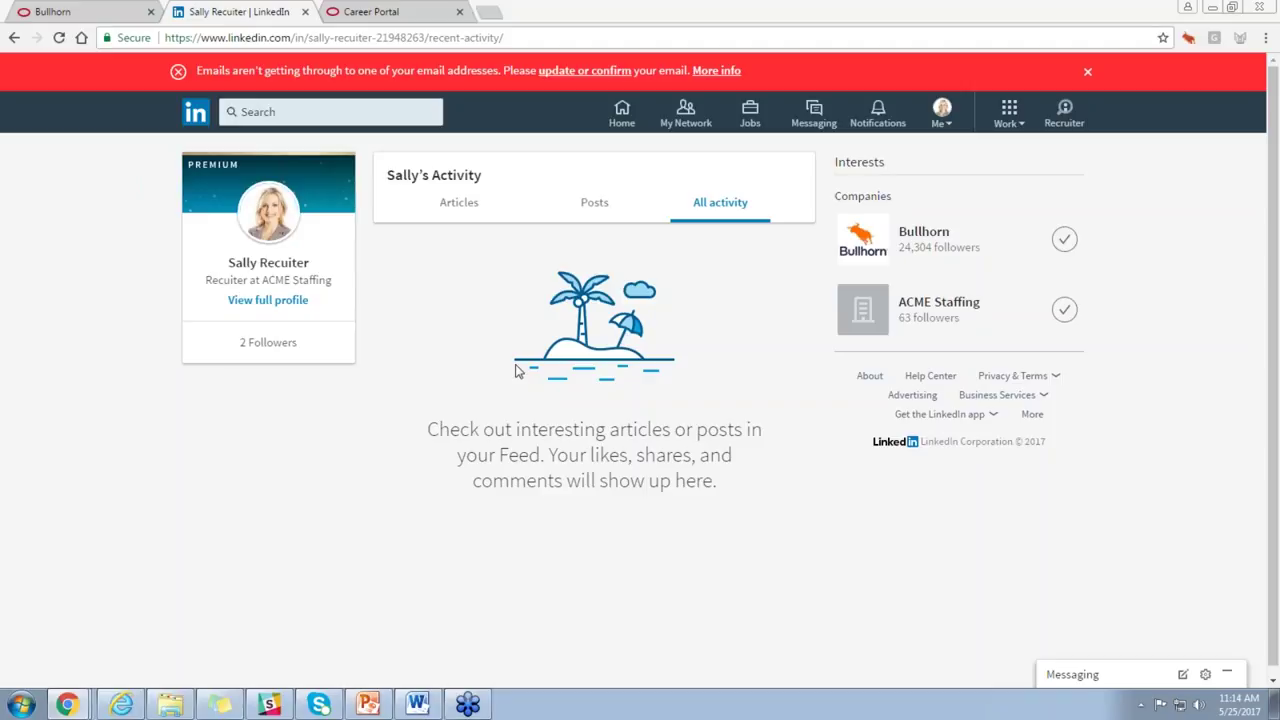
Open Internal Submissions and filter the Status column to Web Response
{"action": "left_click", "coordinate": [103, 9]}
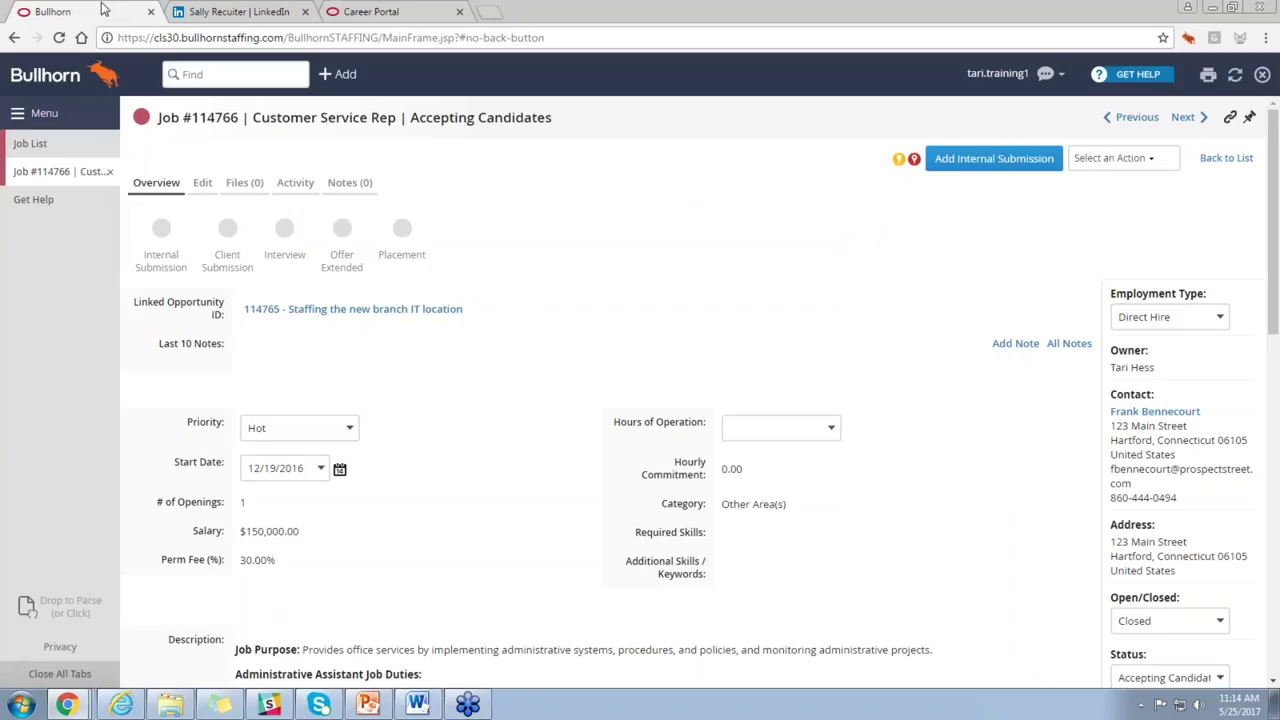
{"action": "left_click", "coordinate": [44, 113]}
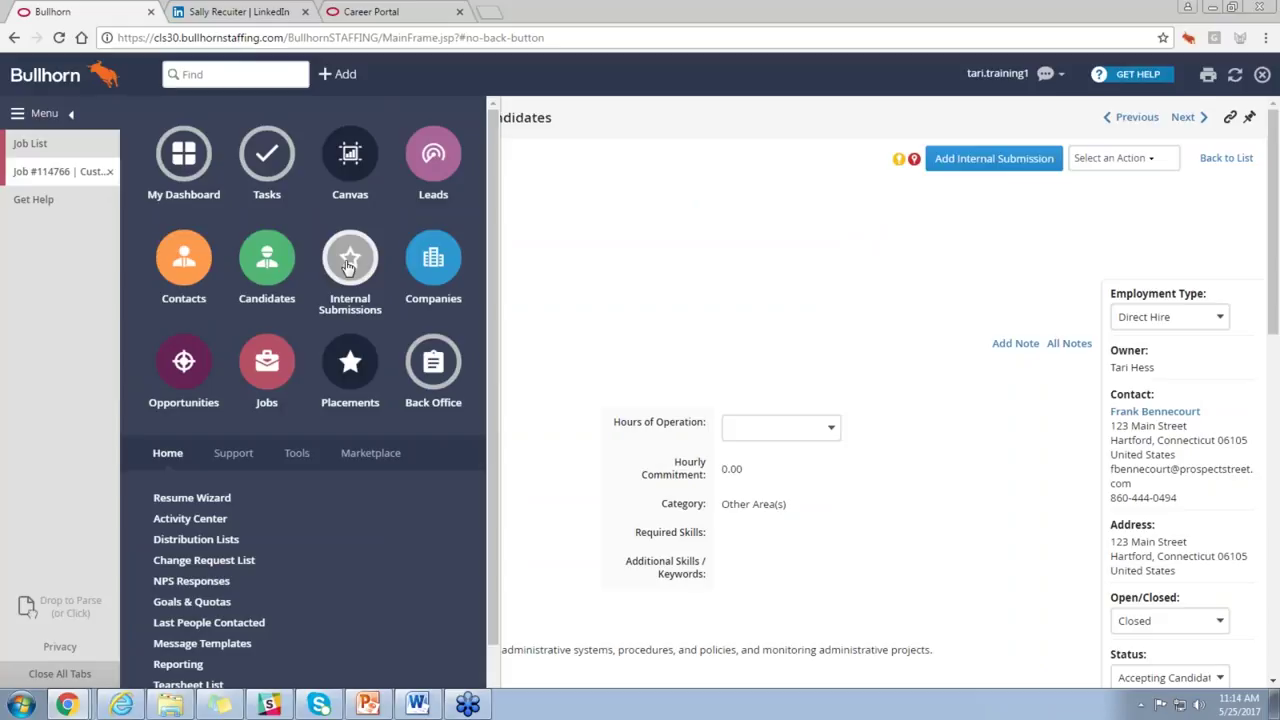
{"action": "left_click", "coordinate": [348, 262]}
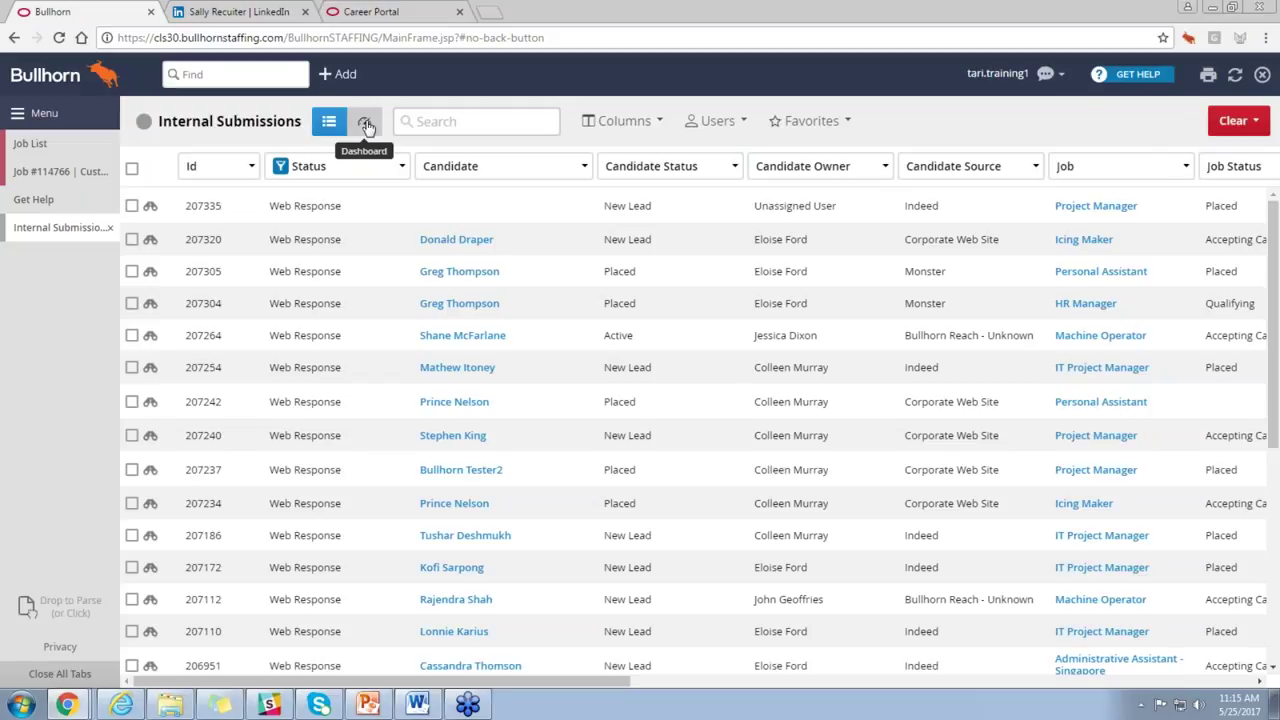
{"action": "left_click", "coordinate": [308, 168]}
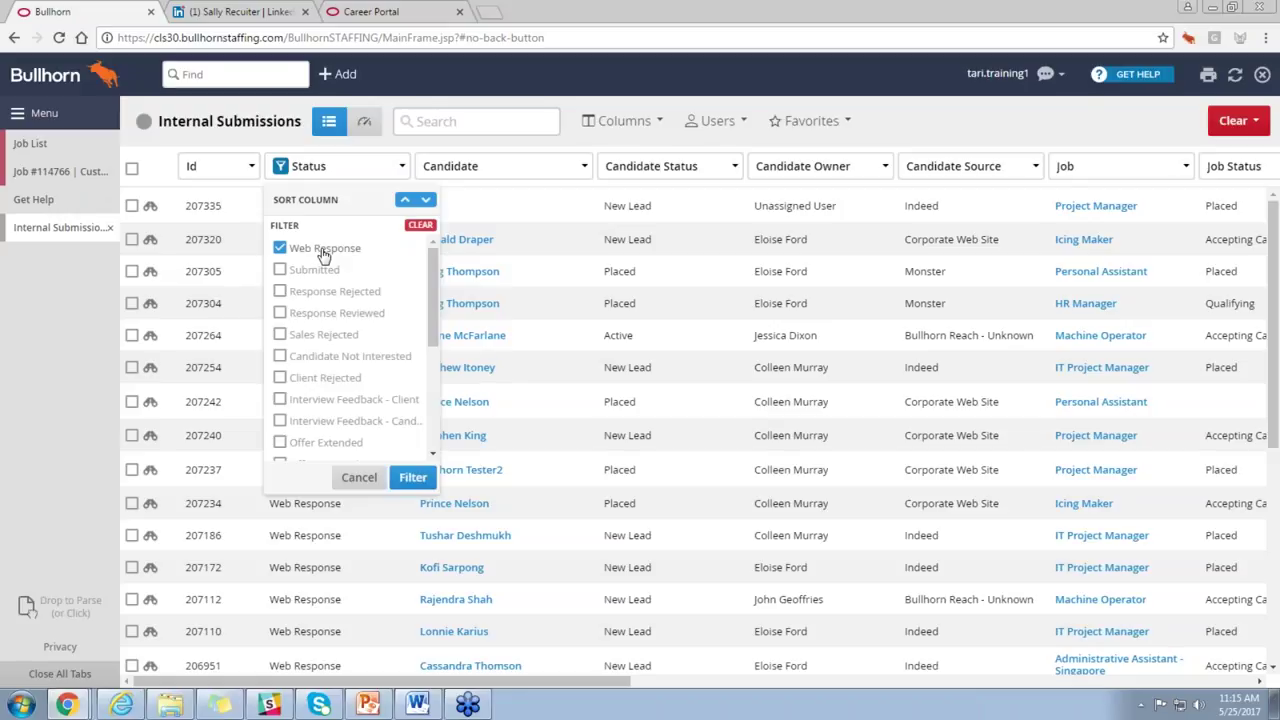
{"action": "left_click", "coordinate": [413, 478]}
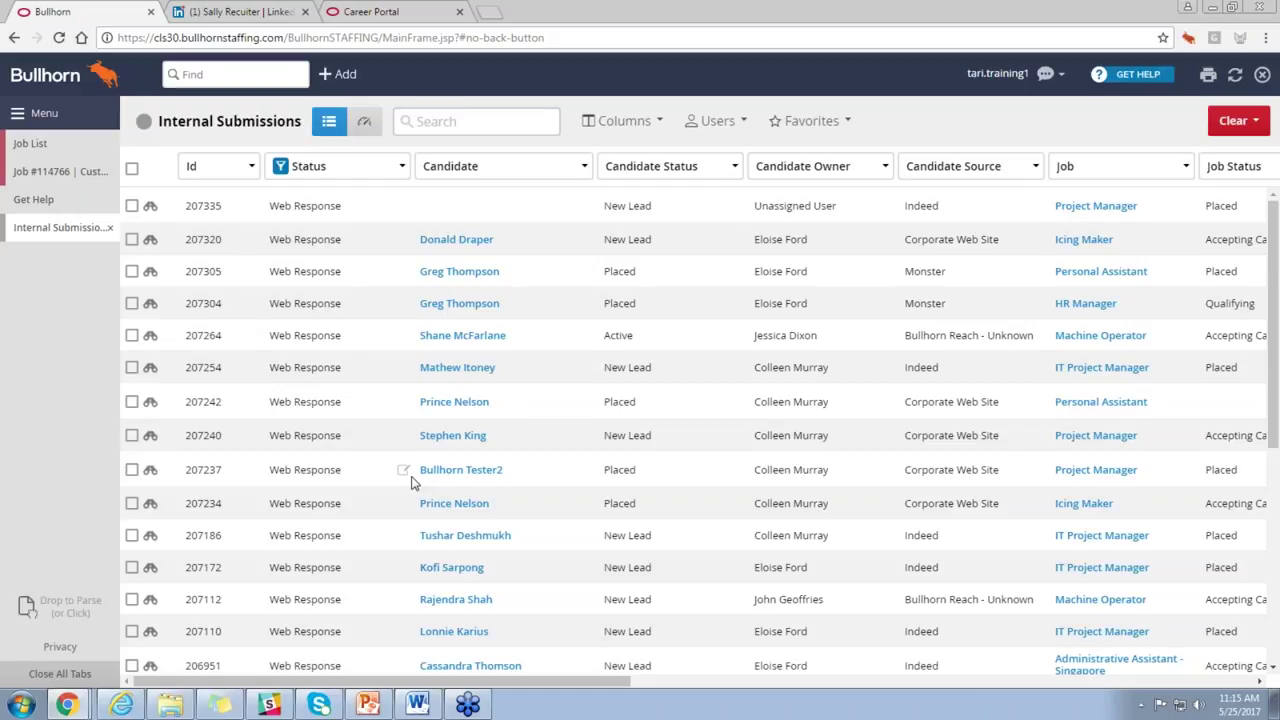
Filter the Job column to 'machine operator'
{"action": "left_click", "coordinate": [1155, 168]}
{"action": "type", "text": "machine"}
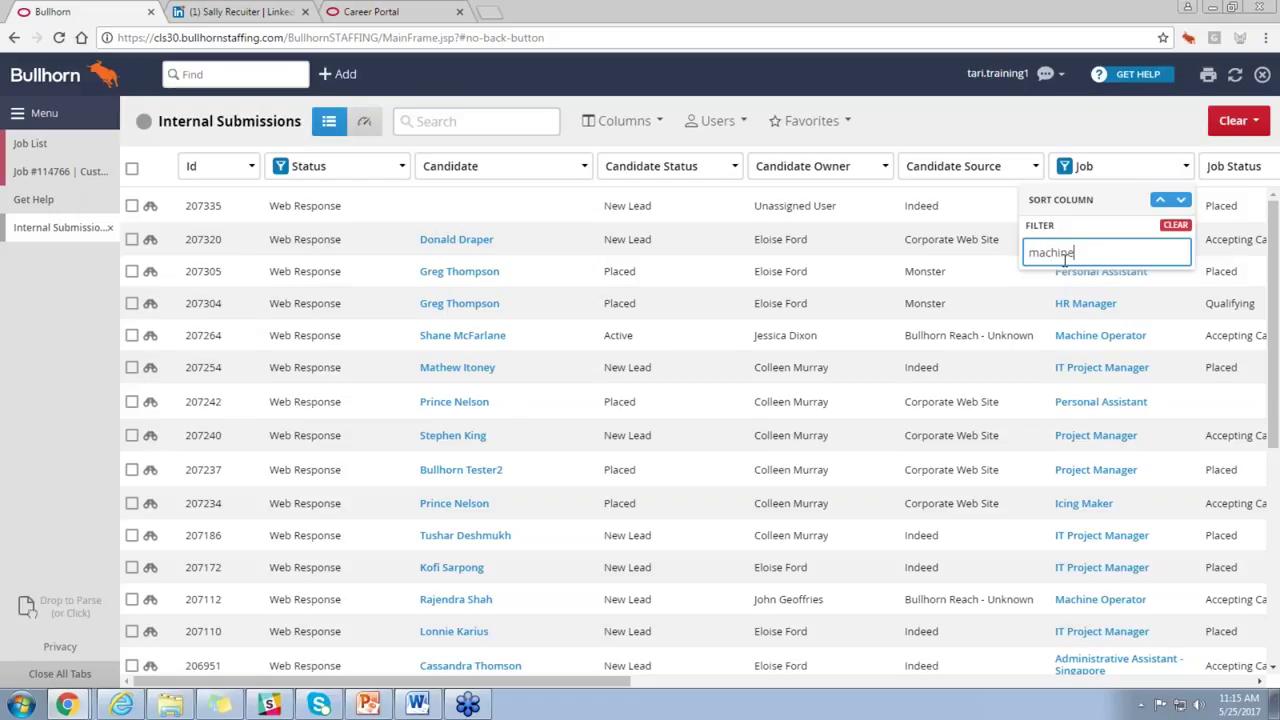
{"action": "type", "text": " operator"}
{"action": "key", "text": "Return"}
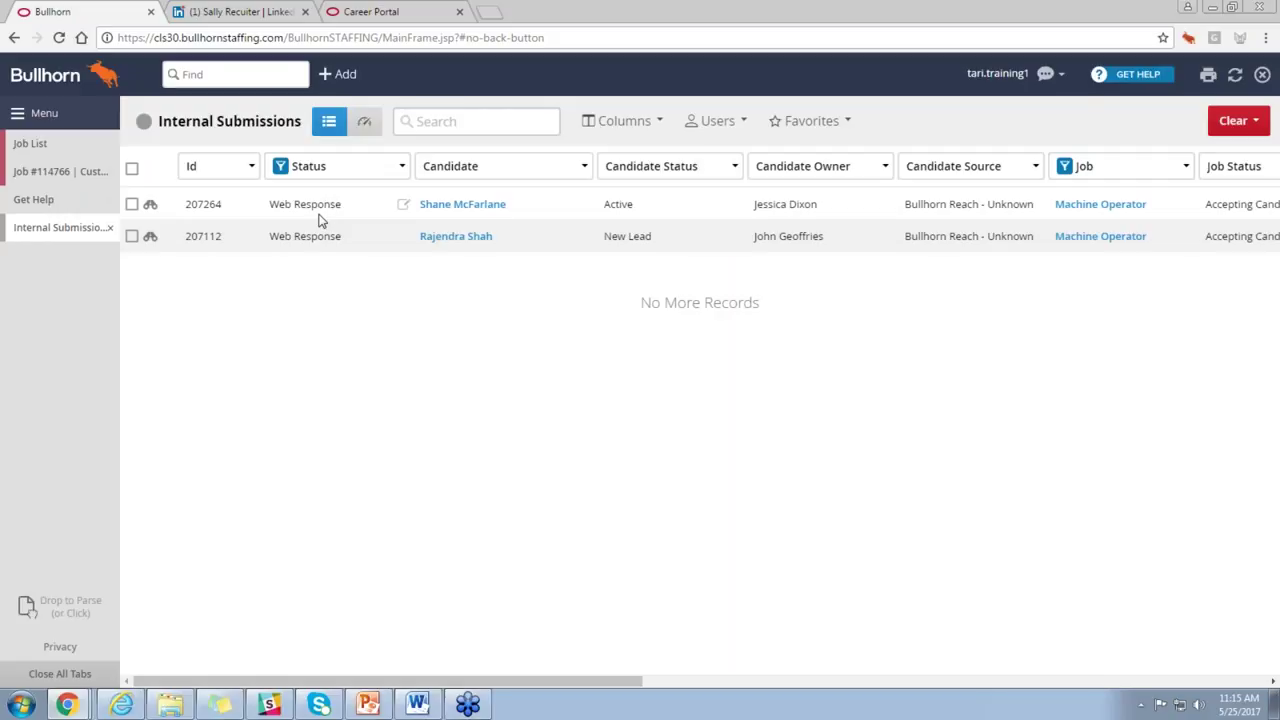
Preview web response 207264, reviewing its history, the applicant's resume and the Machine Operator job description
{"action": "left_click", "coordinate": [151, 206]}
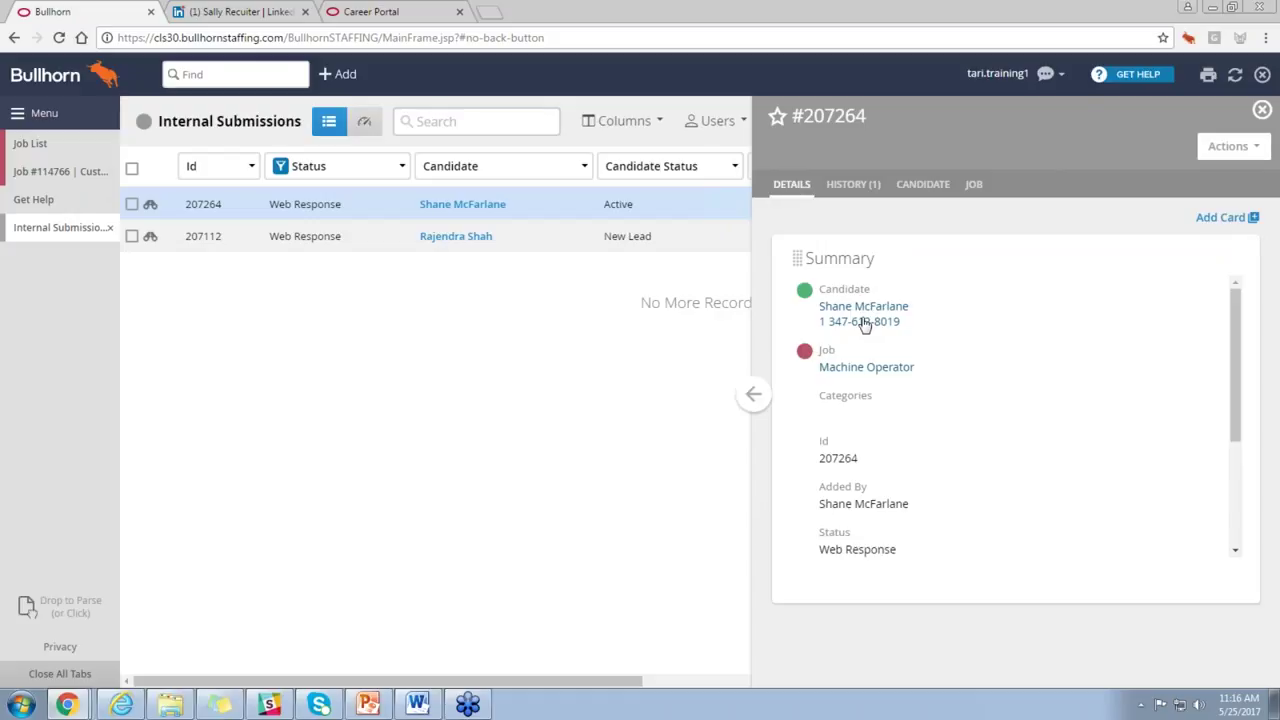
{"action": "left_click", "coordinate": [853, 186]}
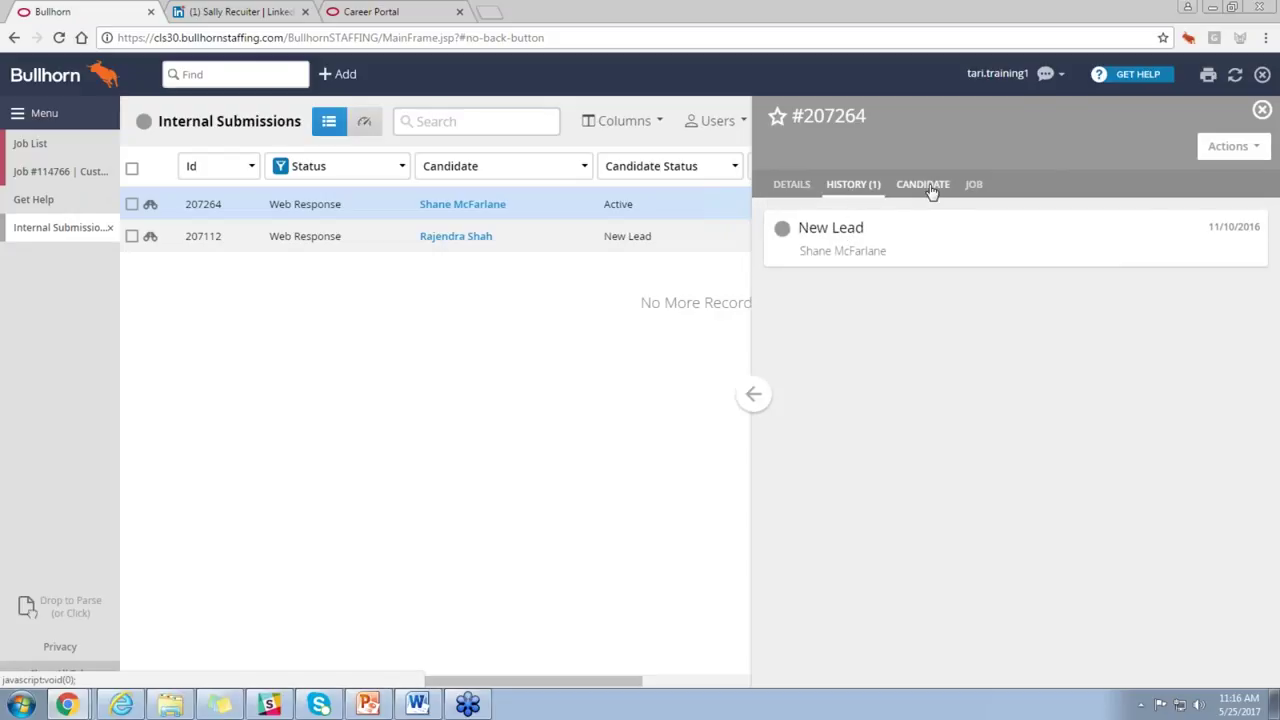
{"action": "left_click", "coordinate": [928, 186]}
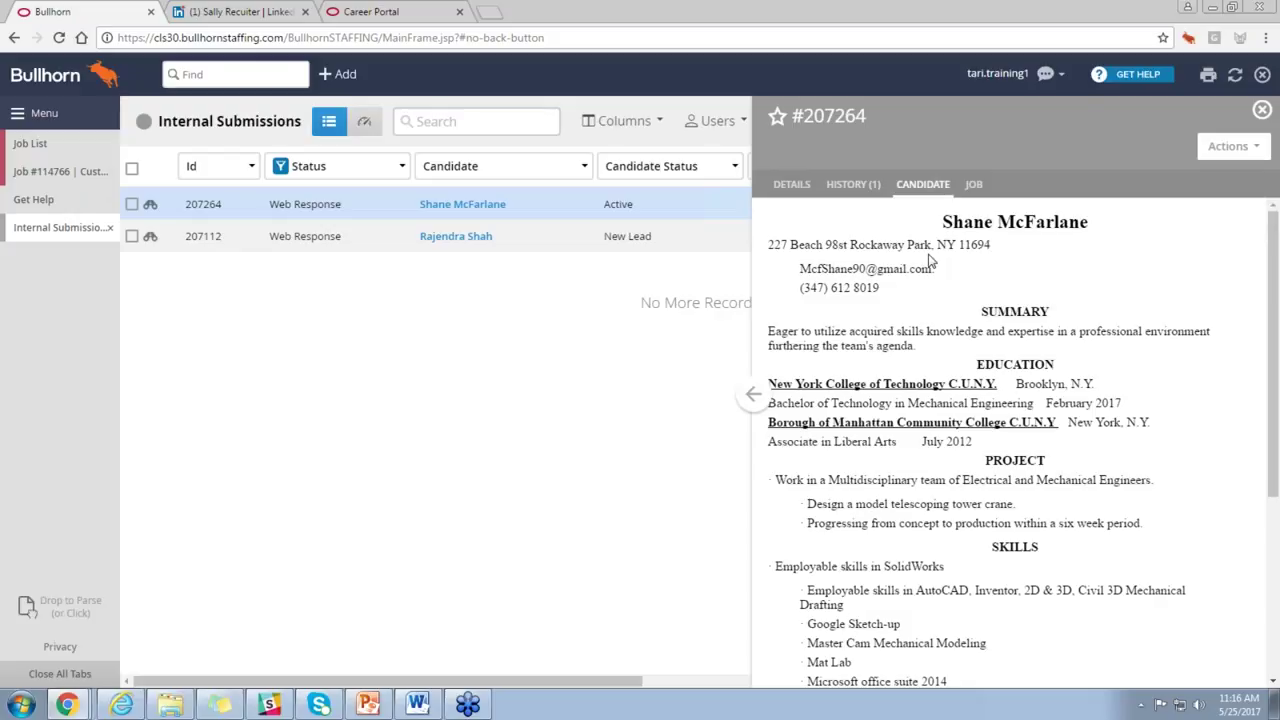
{"action": "left_click", "coordinate": [973, 184]}
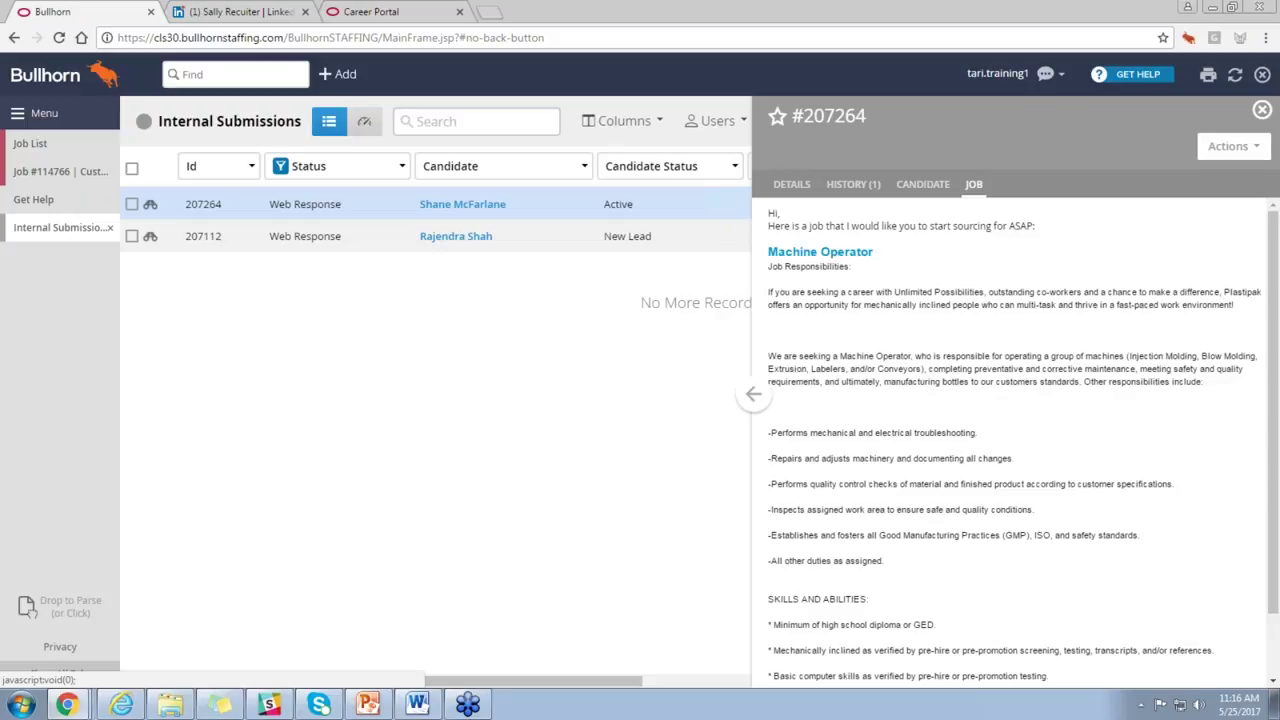
{"action": "left_click", "coordinate": [945, 186]}
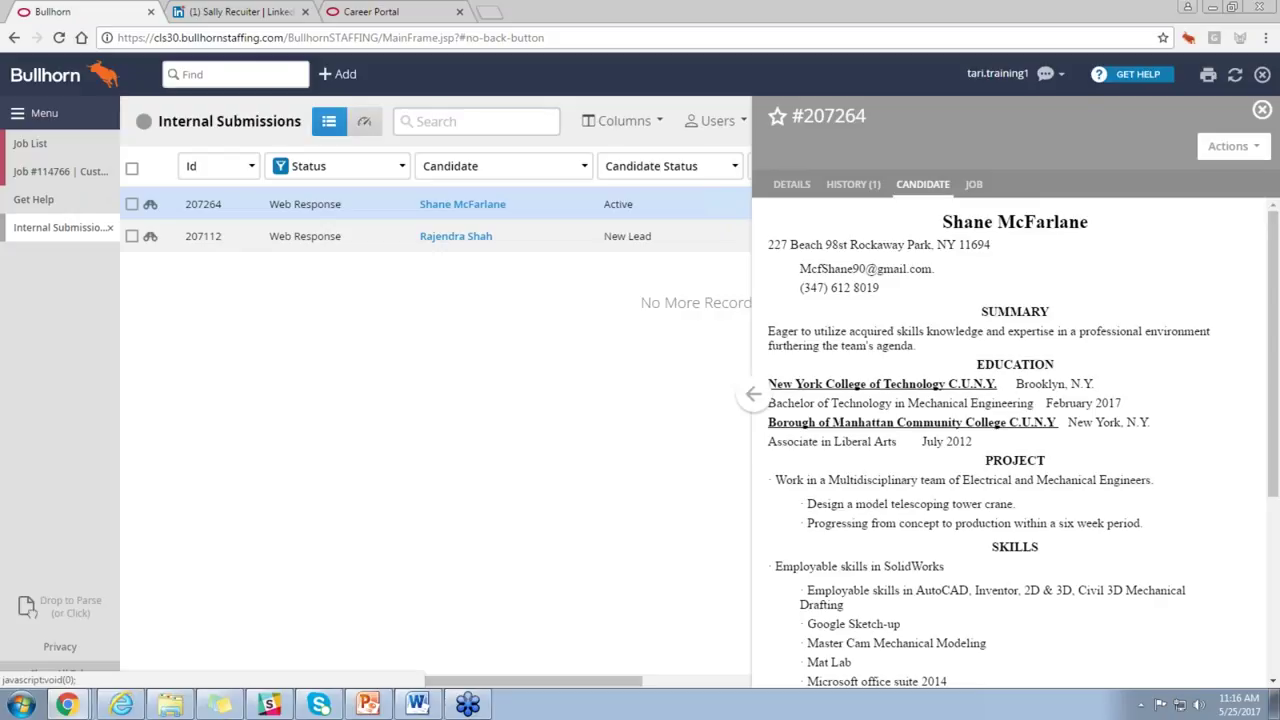
{"action": "left_click", "coordinate": [1218, 152]}
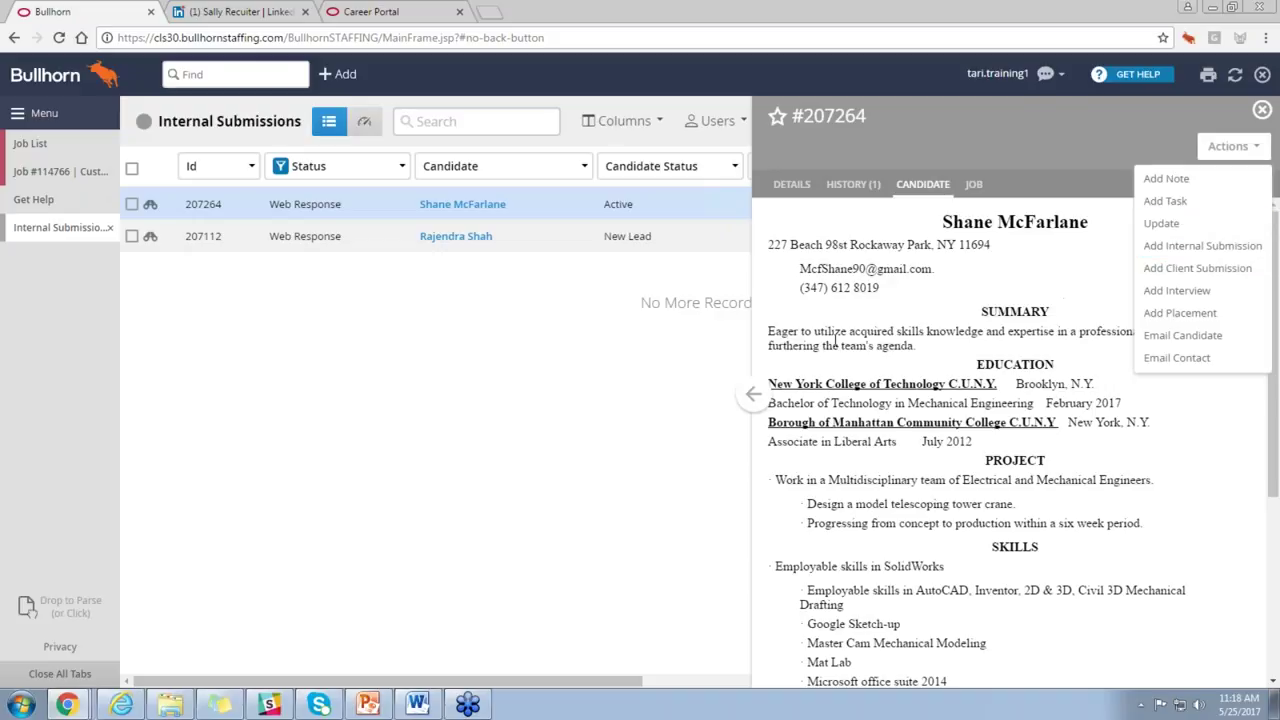
Close the submission 207264 preview panel
{"action": "left_click", "coordinate": [1262, 110]}
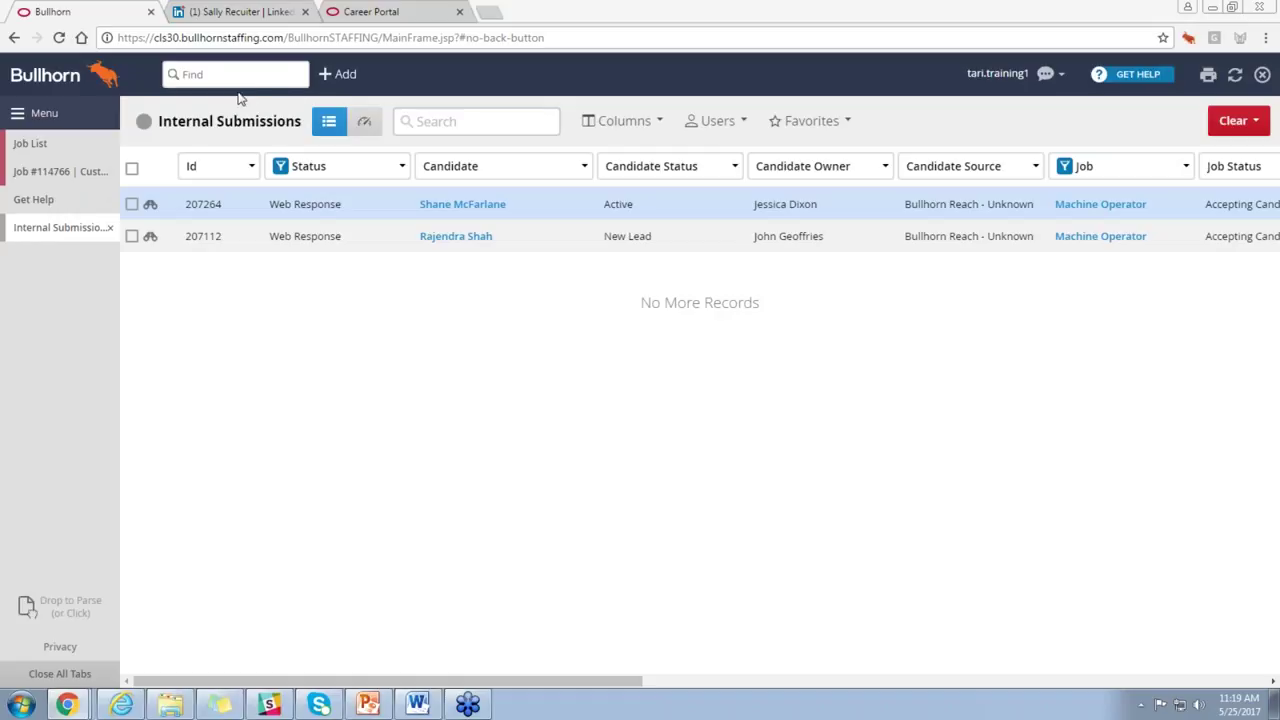
In a new tab, scroll through the Skills for Rhode Island's Future open jobs list
{"action": "left_click", "coordinate": [487, 12]}
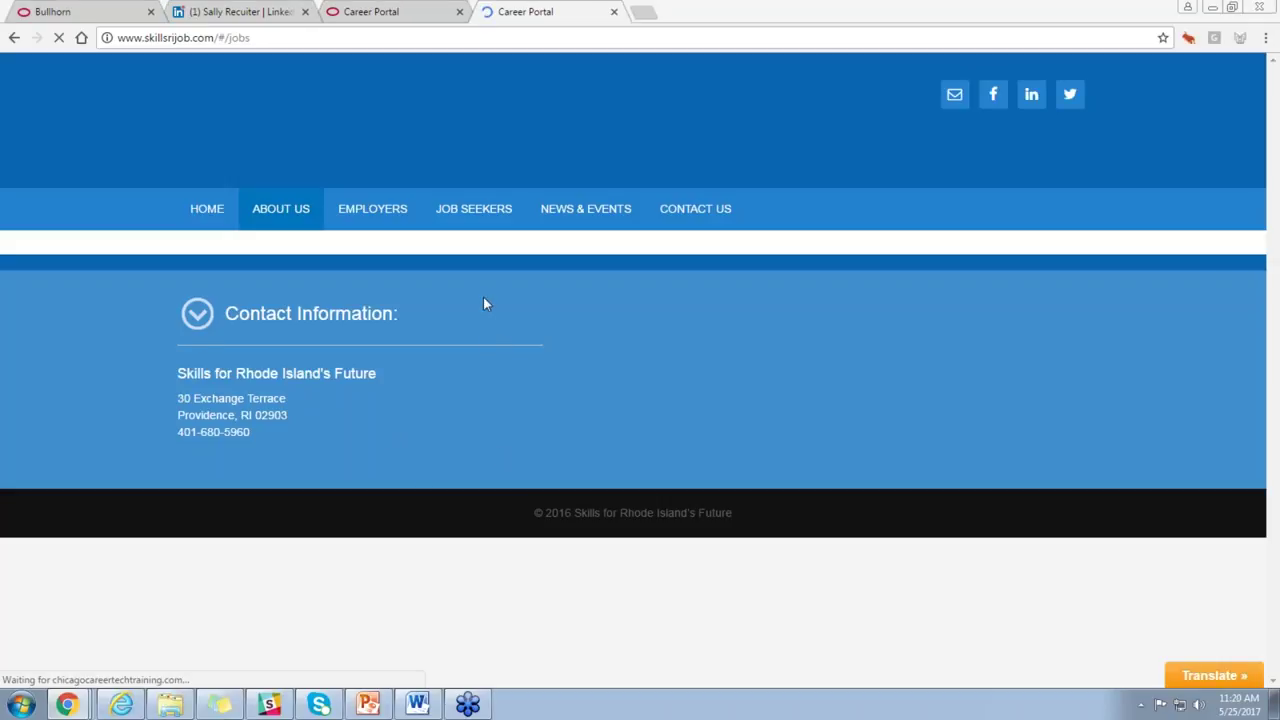
{"action": "mouse_move", "coordinate": [483, 220]}
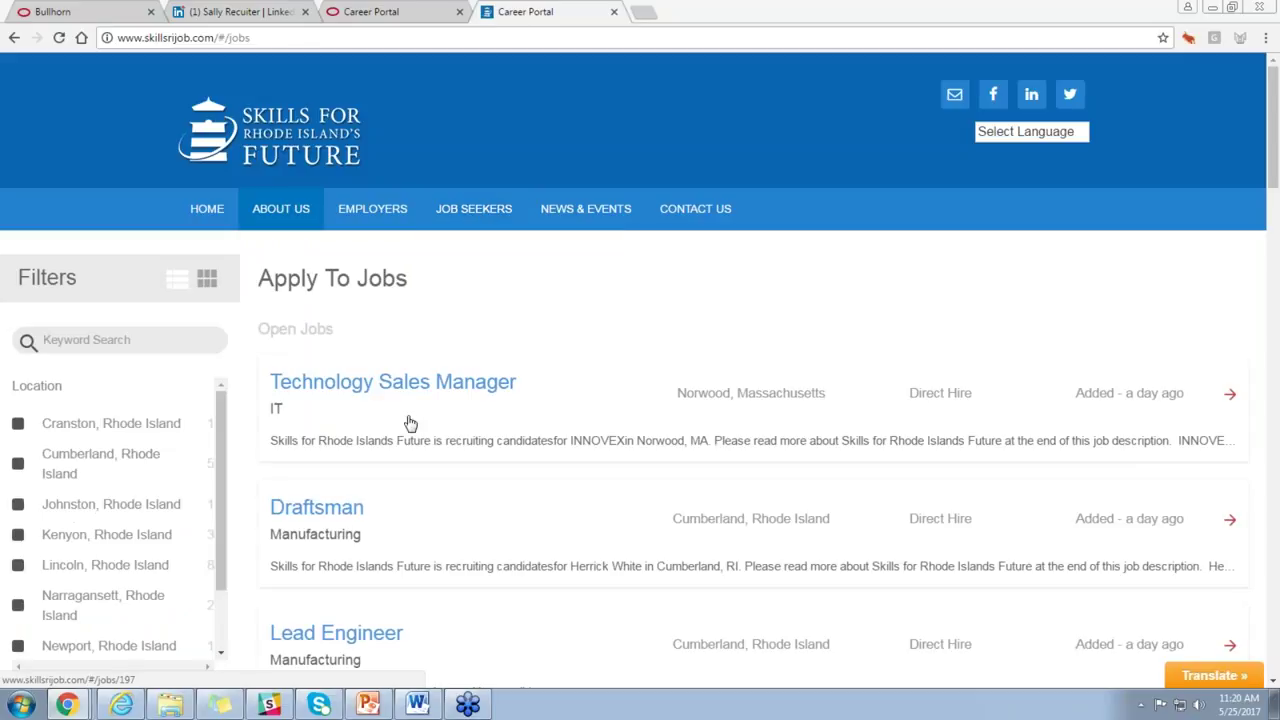
{"action": "scroll", "coordinate": [410, 424], "scroll_direction": "down", "scroll_amount": 2}
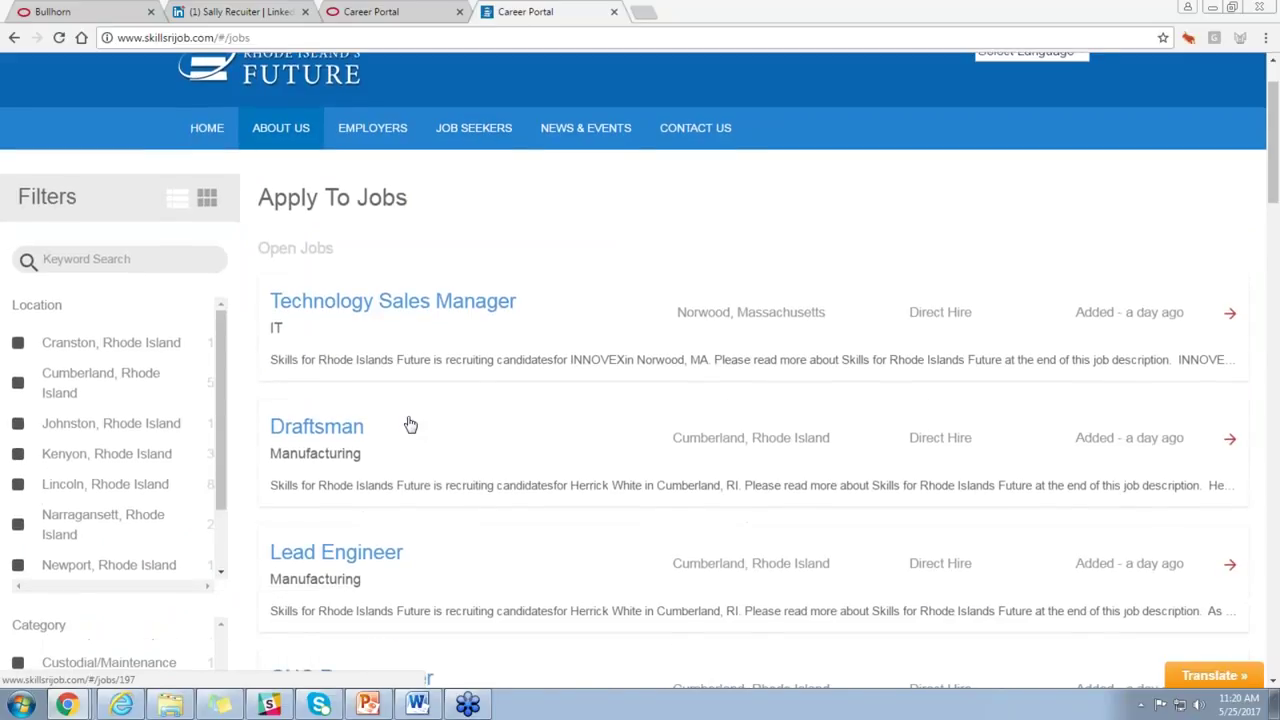
{"action": "scroll", "coordinate": [410, 424], "scroll_direction": "down", "scroll_amount": 1}
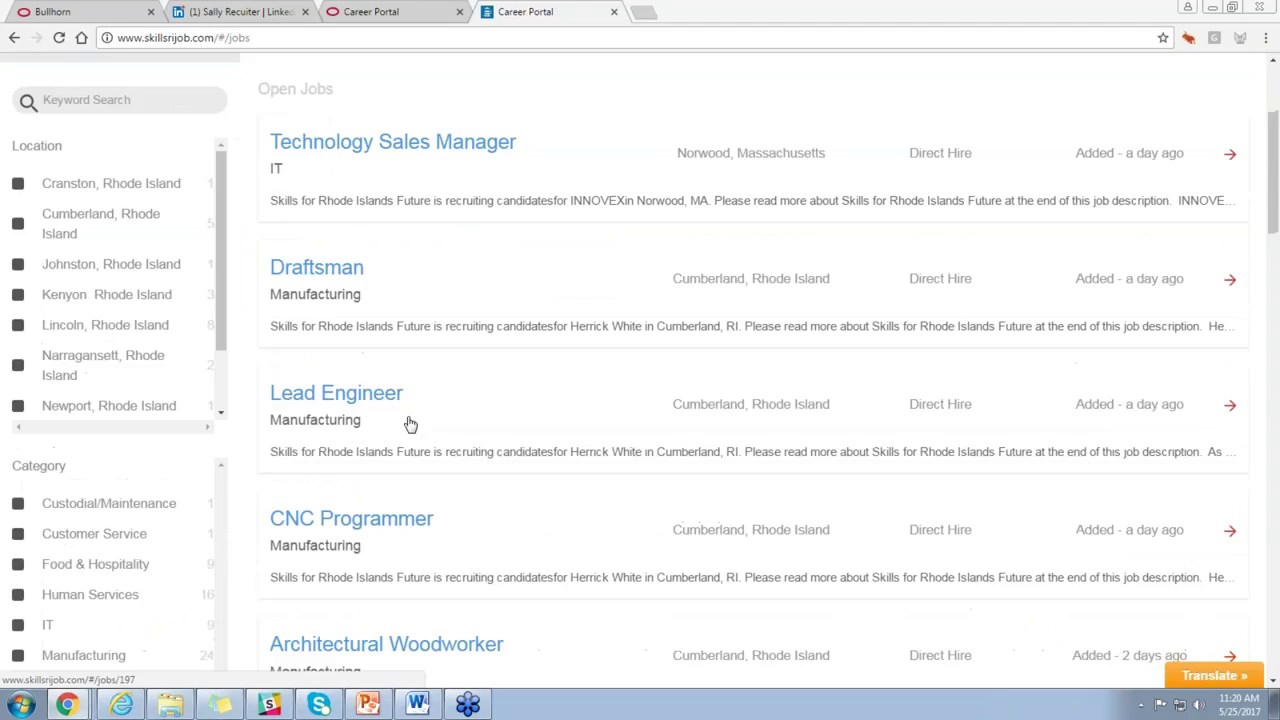
{"action": "scroll", "coordinate": [410, 424], "scroll_direction": "up", "scroll_amount": 2}
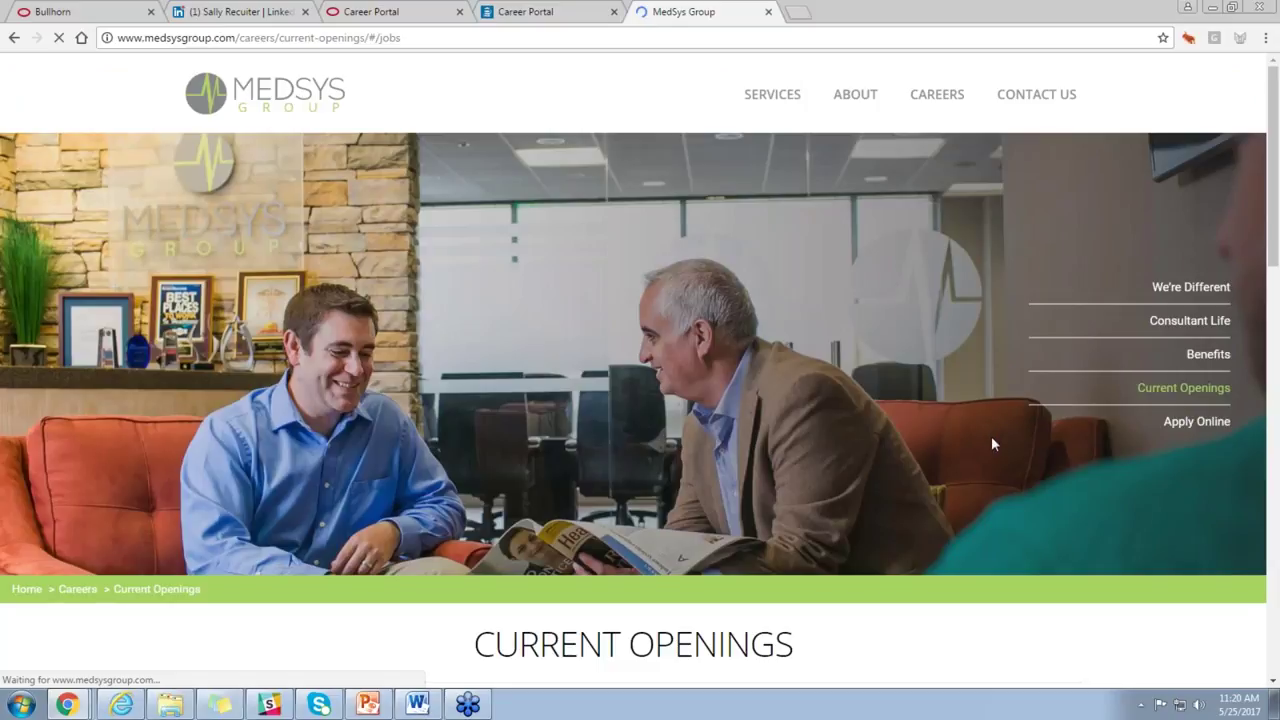
Scroll through MedSys Group's open Cerner contract jobs, headed by Cerner Rehab SME in Plano
{"action": "scroll", "coordinate": [991, 444], "scroll_direction": "down", "scroll_amount": 5}
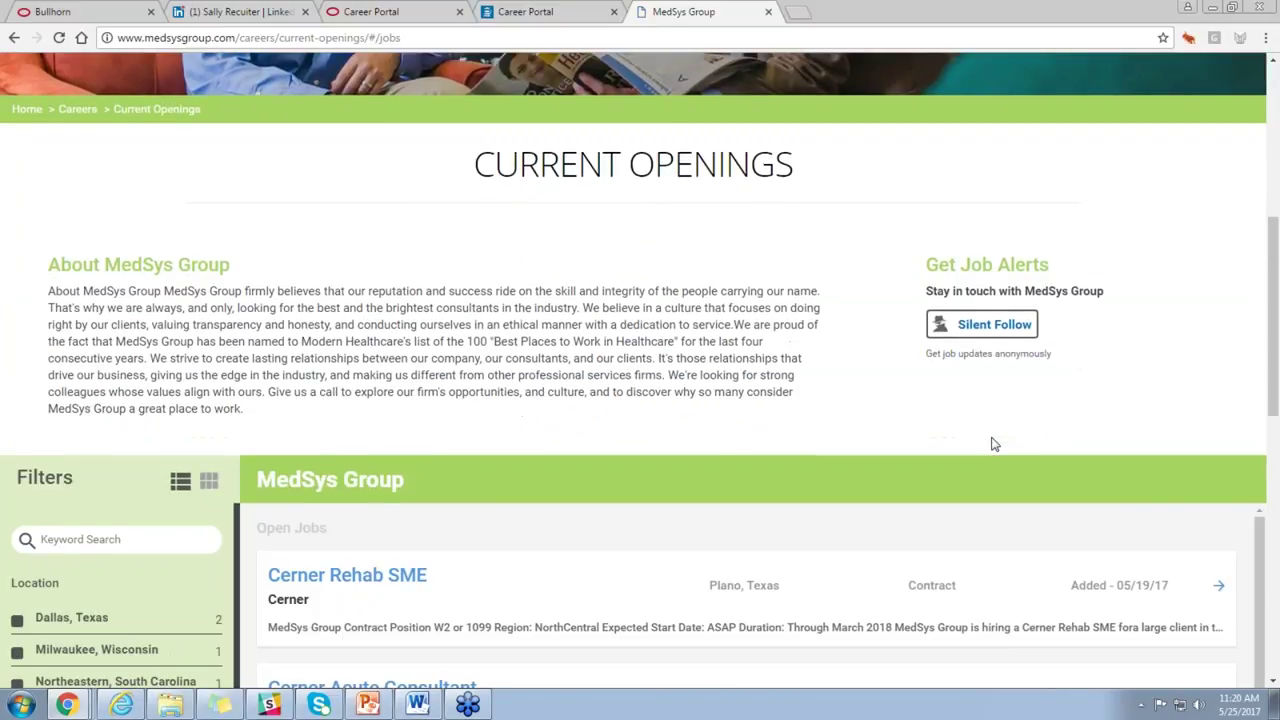
{"action": "scroll", "coordinate": [991, 444], "scroll_direction": "down", "scroll_amount": 3}
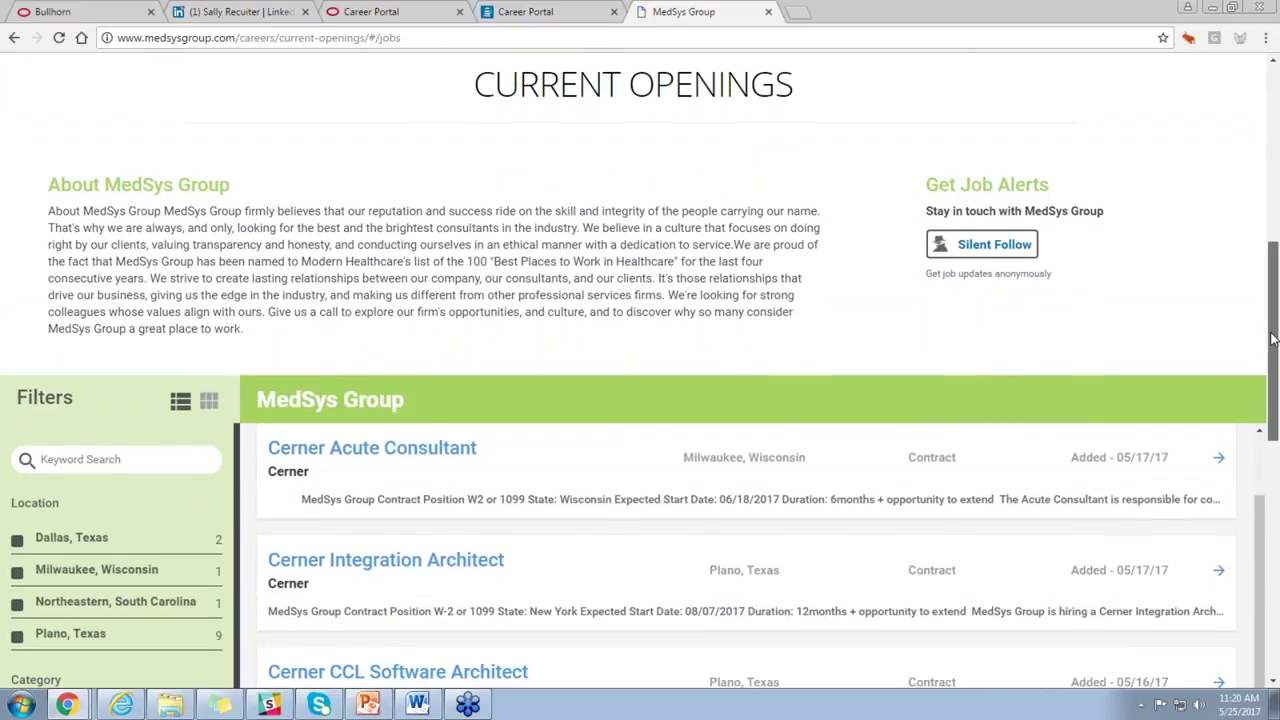
{"action": "scroll", "coordinate": [1273, 340], "scroll_direction": "down", "scroll_amount": 2}
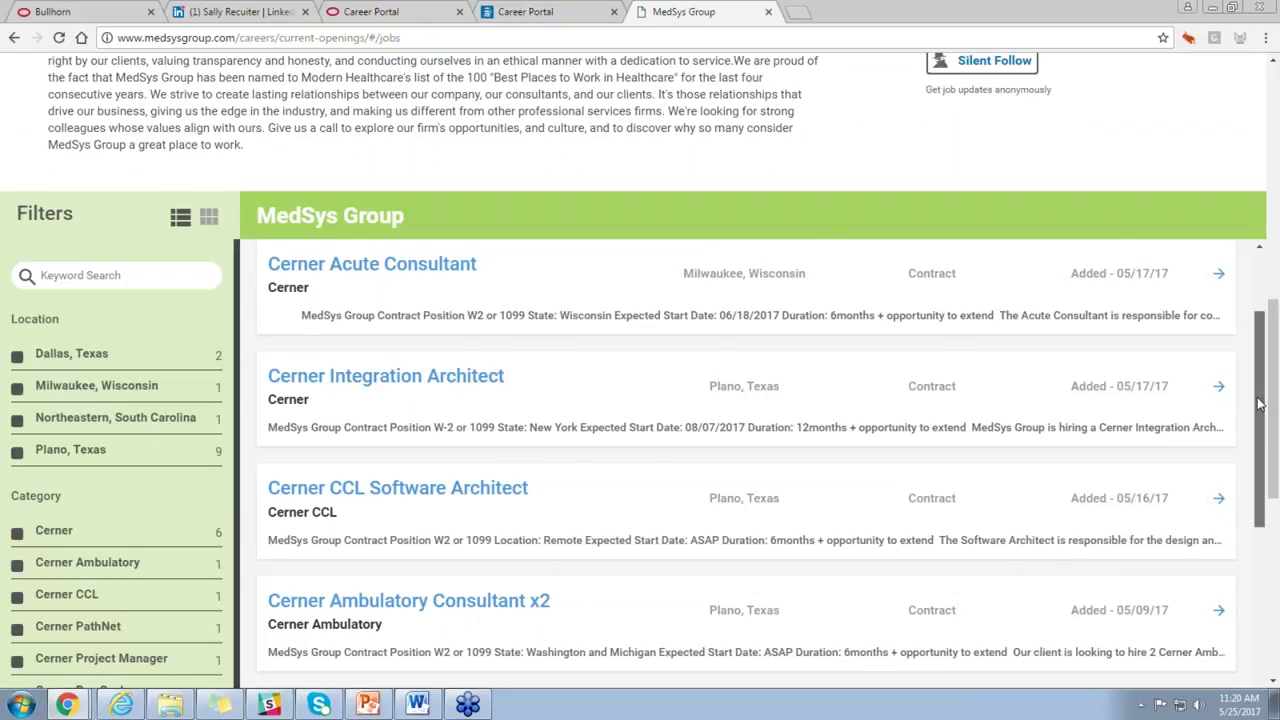
{"action": "scroll", "coordinate": [1257, 372], "scroll_direction": "up", "scroll_amount": 1}
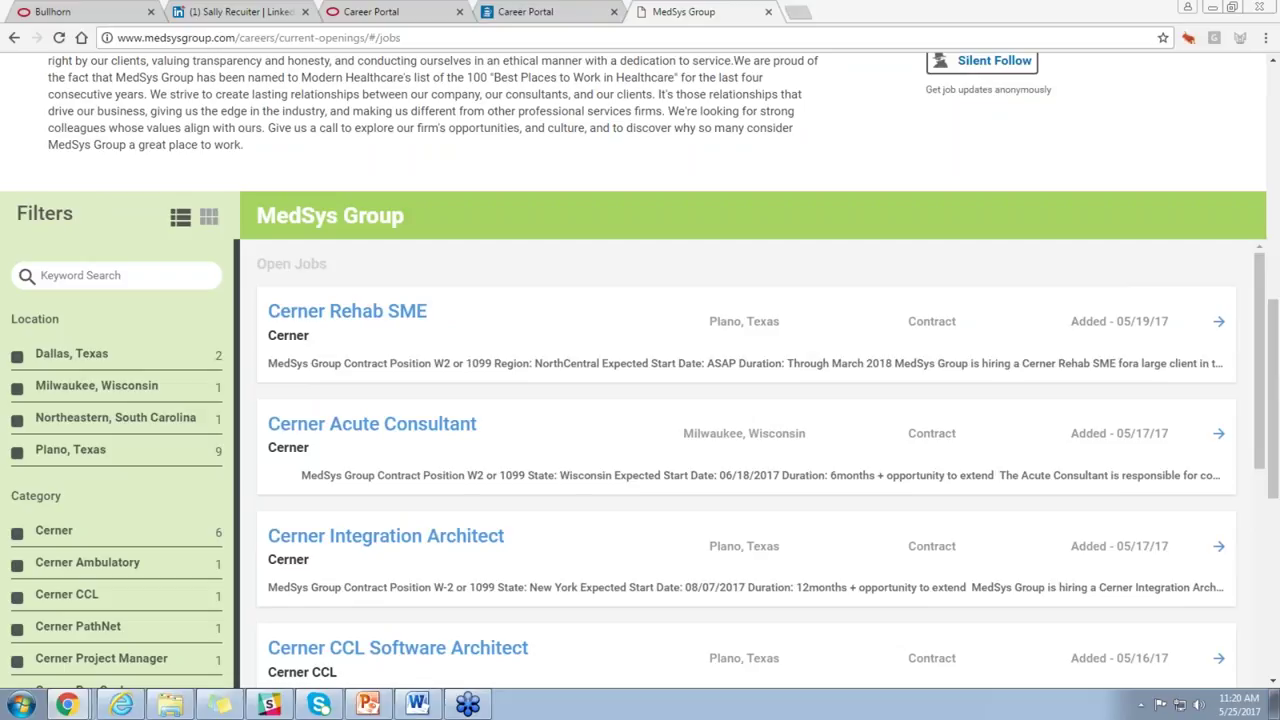
Load bullhorn.com/careers-portal in a new tab and scroll its Open Jobs list
{"action": "key", "text": "ctrl+t"}
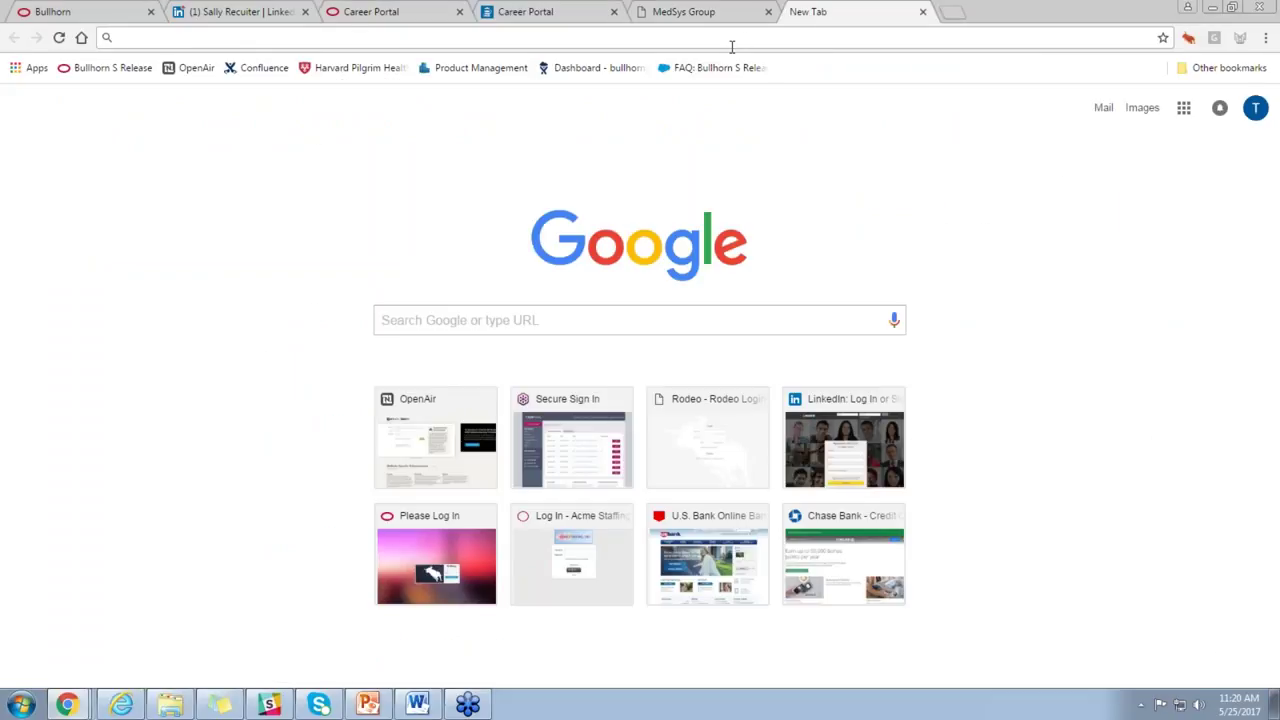
{"action": "type", "text": "www.bullhorn.com/careers-portal/#/jobs"}
{"action": "key", "text": "Return"}
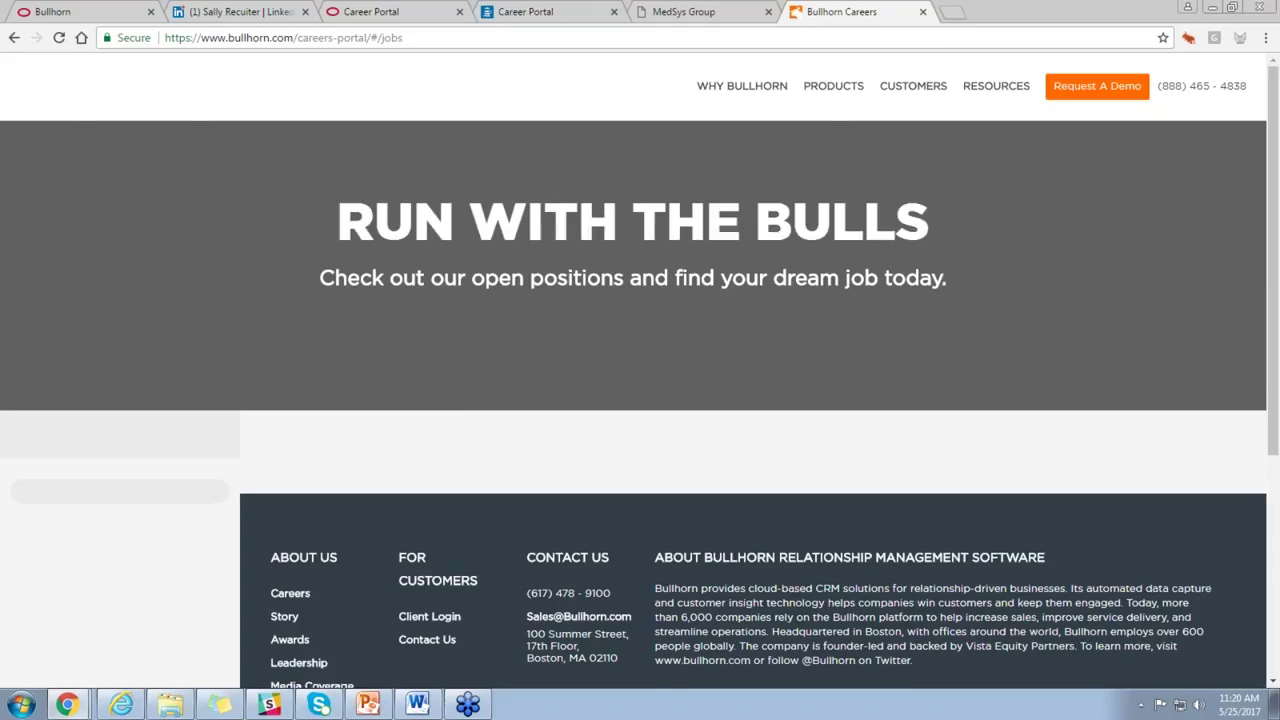
{"action": "scroll", "coordinate": [595, 336], "scroll_direction": "down", "scroll_amount": 3}
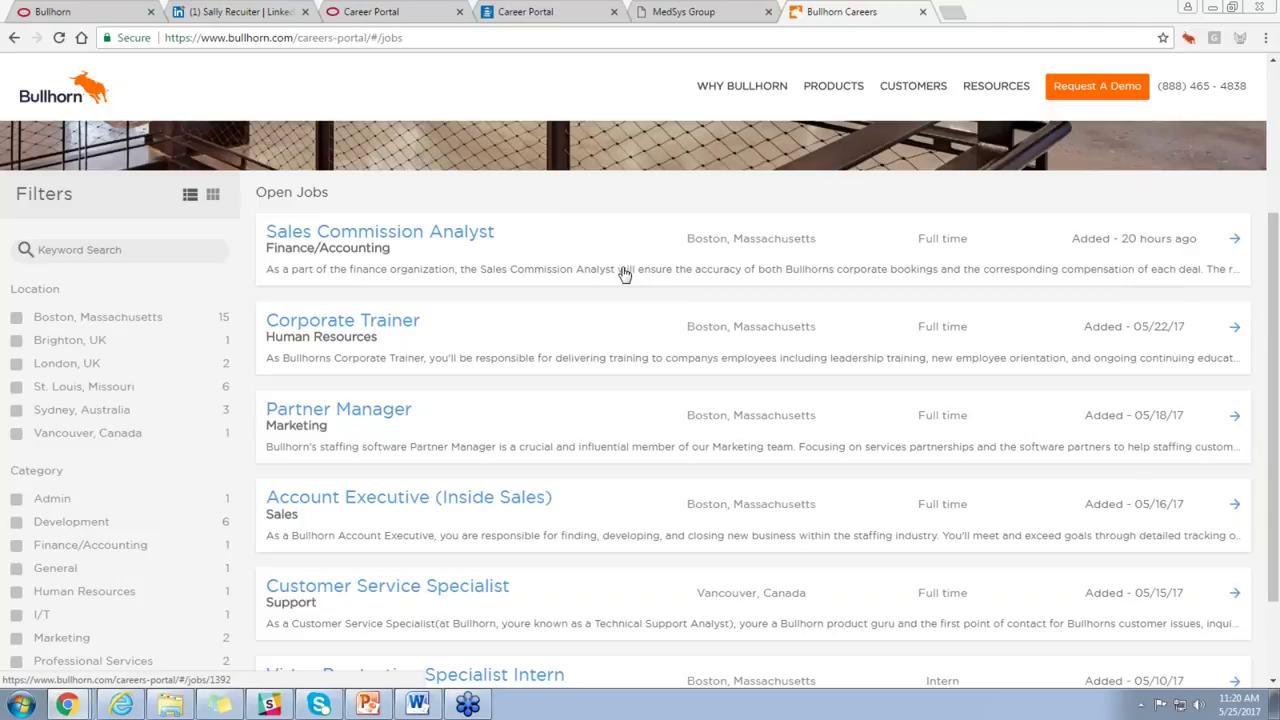
{"action": "scroll", "coordinate": [618, 275], "scroll_direction": "up", "scroll_amount": 2}
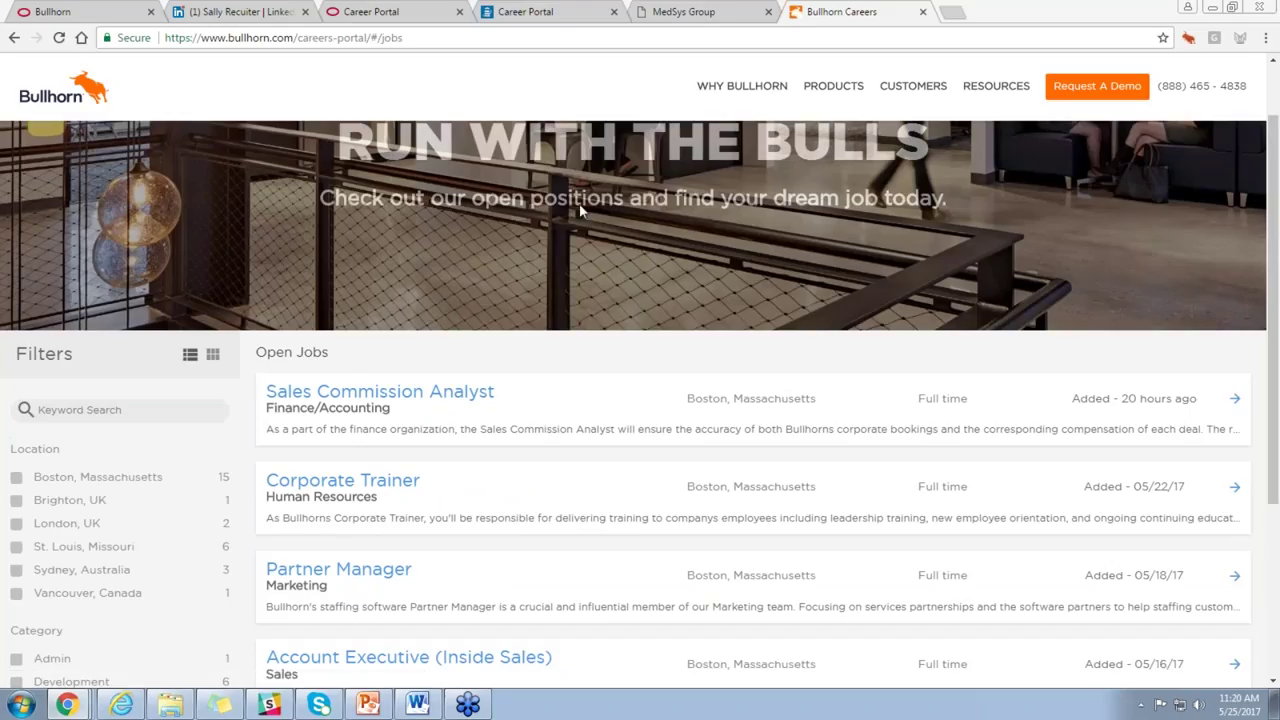
Go back to the Bullhorn tab with Machine Operator web responses 207264 and 207112
{"action": "left_click", "coordinate": [86, 12]}
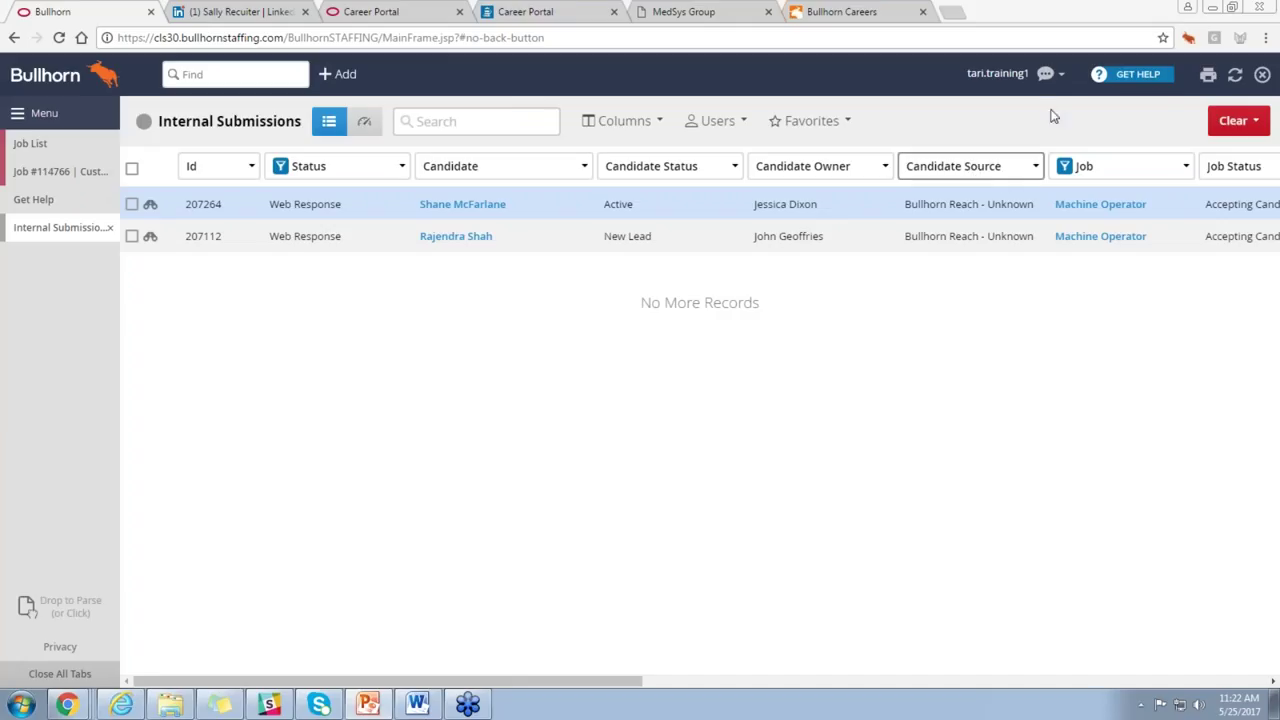
Open GET HELP and scroll through the Academy's free webinar and past recording cards
{"action": "left_click", "coordinate": [1131, 88]}
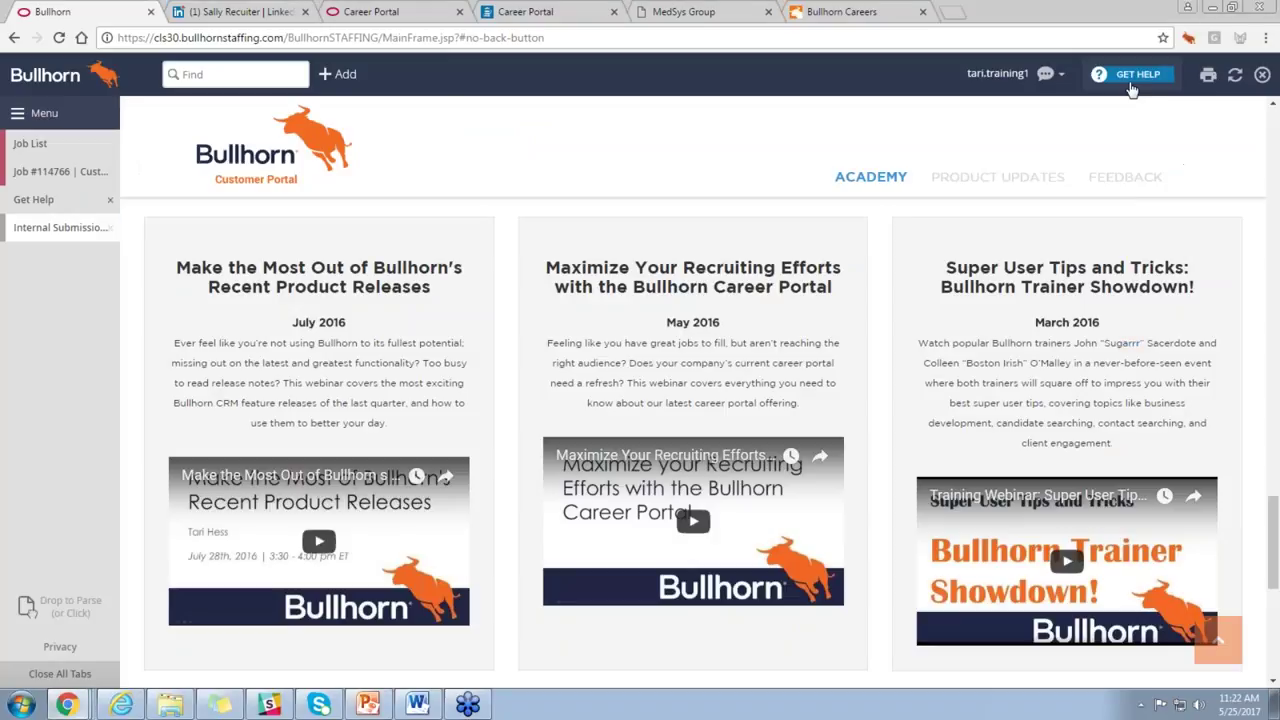
{"action": "scroll", "coordinate": [877, 280], "scroll_direction": "down", "scroll_amount": 1}
{"action": "scroll", "coordinate": [877, 280], "scroll_direction": "up", "scroll_amount": 15}
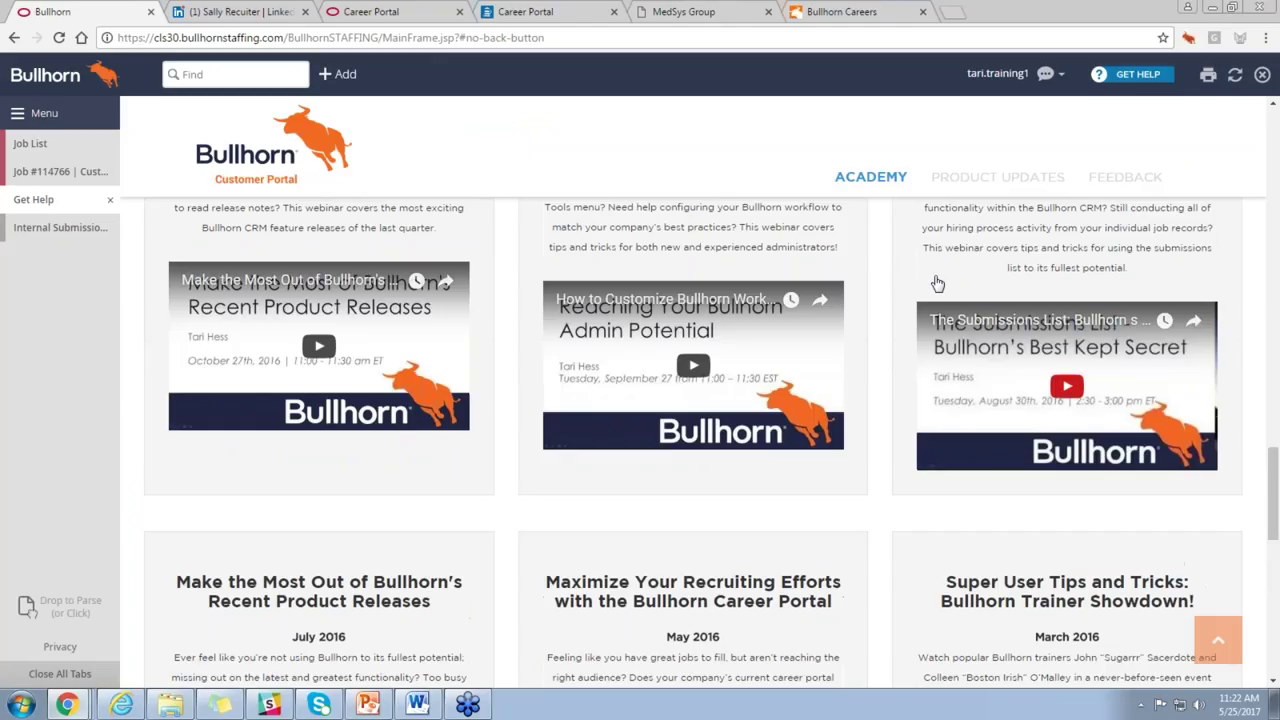
{"action": "scroll", "coordinate": [936, 265], "scroll_direction": "up", "scroll_amount": 8}
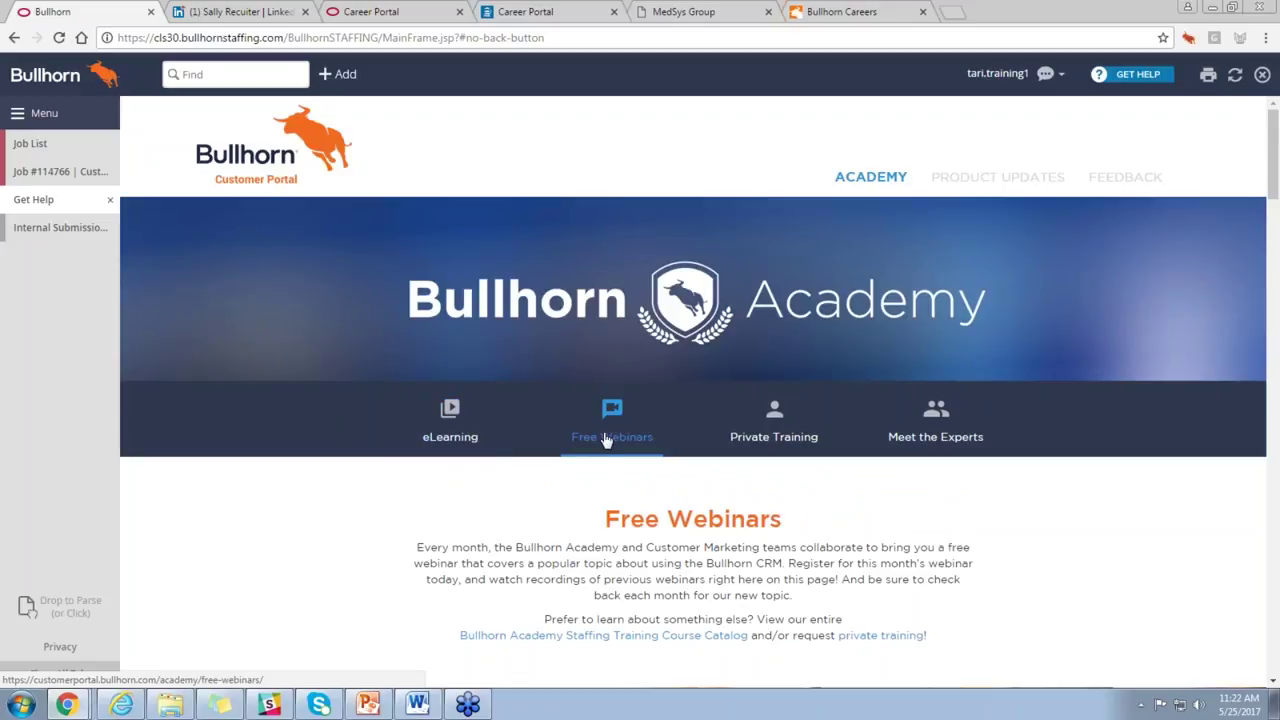
{"action": "scroll", "coordinate": [624, 428], "scroll_direction": "down", "scroll_amount": 10}
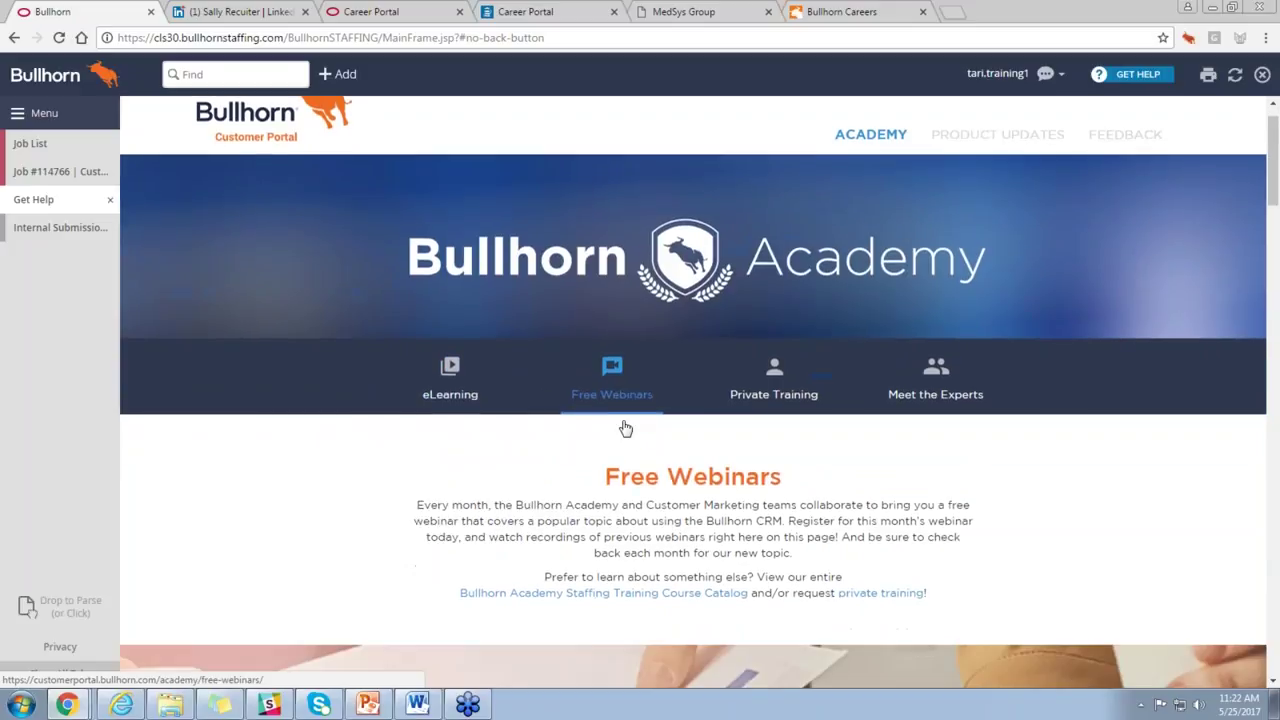
{"action": "scroll", "coordinate": [682, 440], "scroll_direction": "down", "scroll_amount": 3}
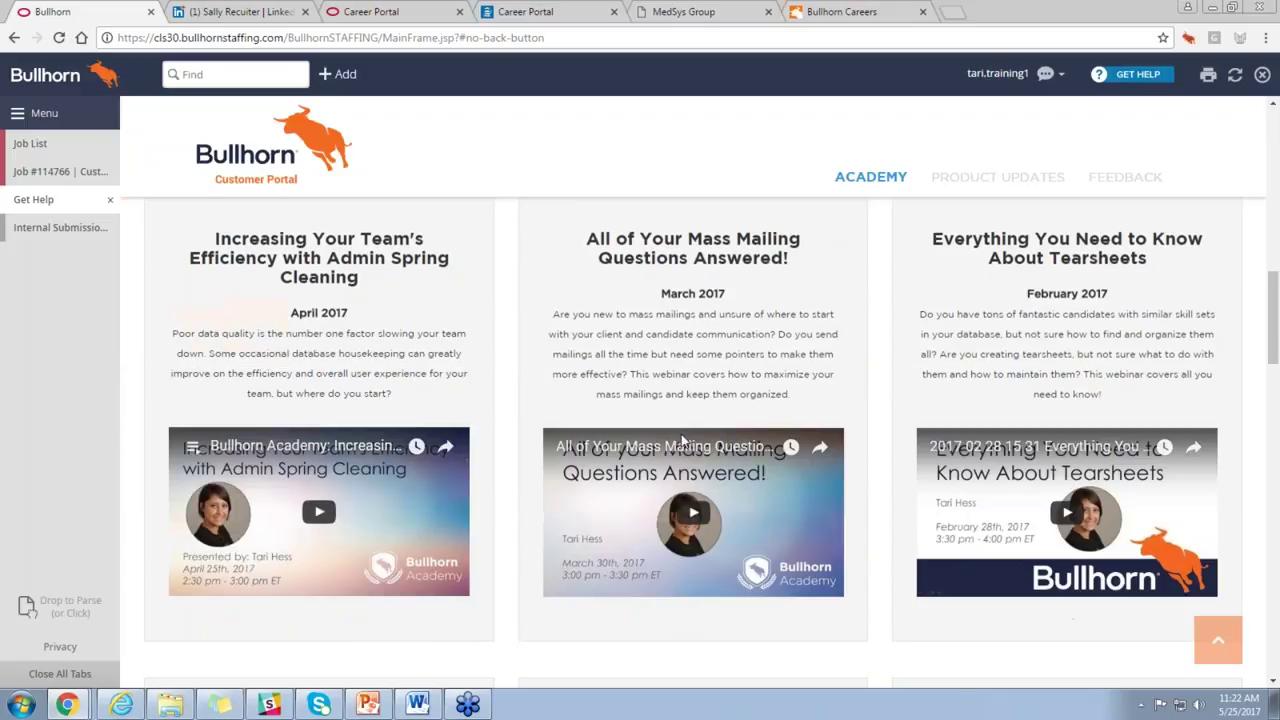
{"action": "scroll", "coordinate": [682, 440], "scroll_direction": "down", "scroll_amount": 4}
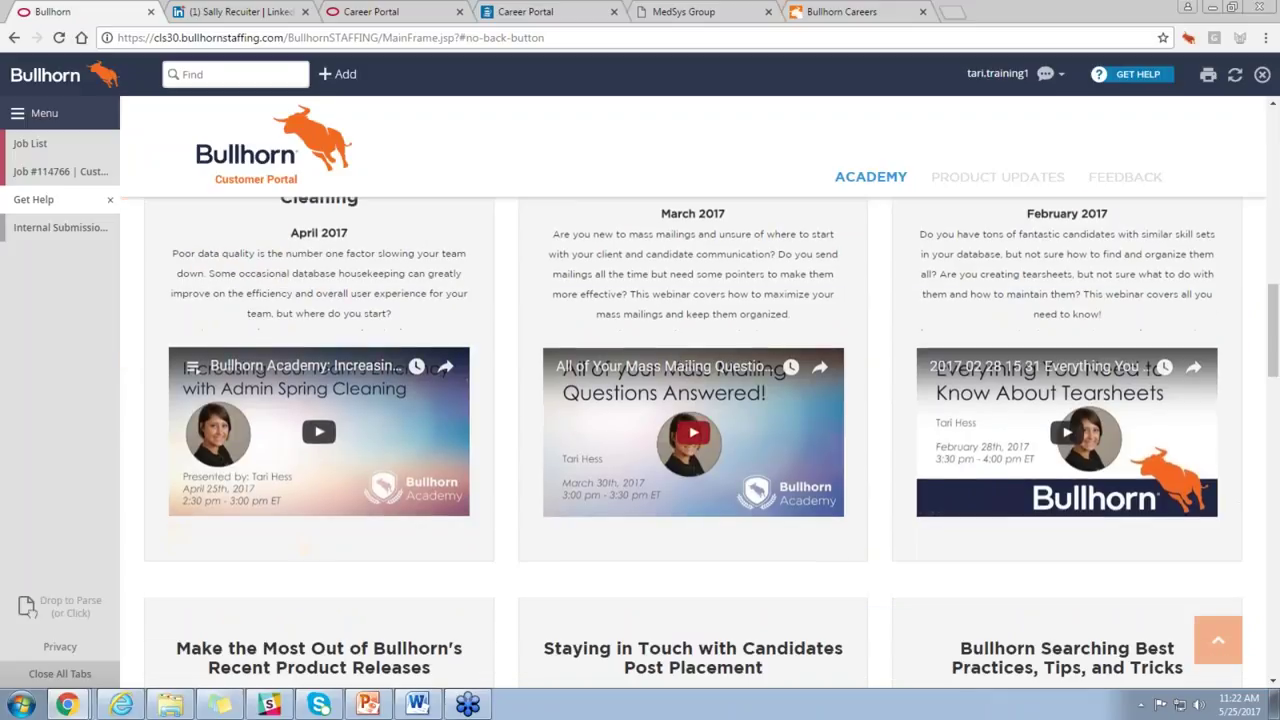
{"action": "scroll", "coordinate": [693, 443], "scroll_direction": "down", "scroll_amount": 3}
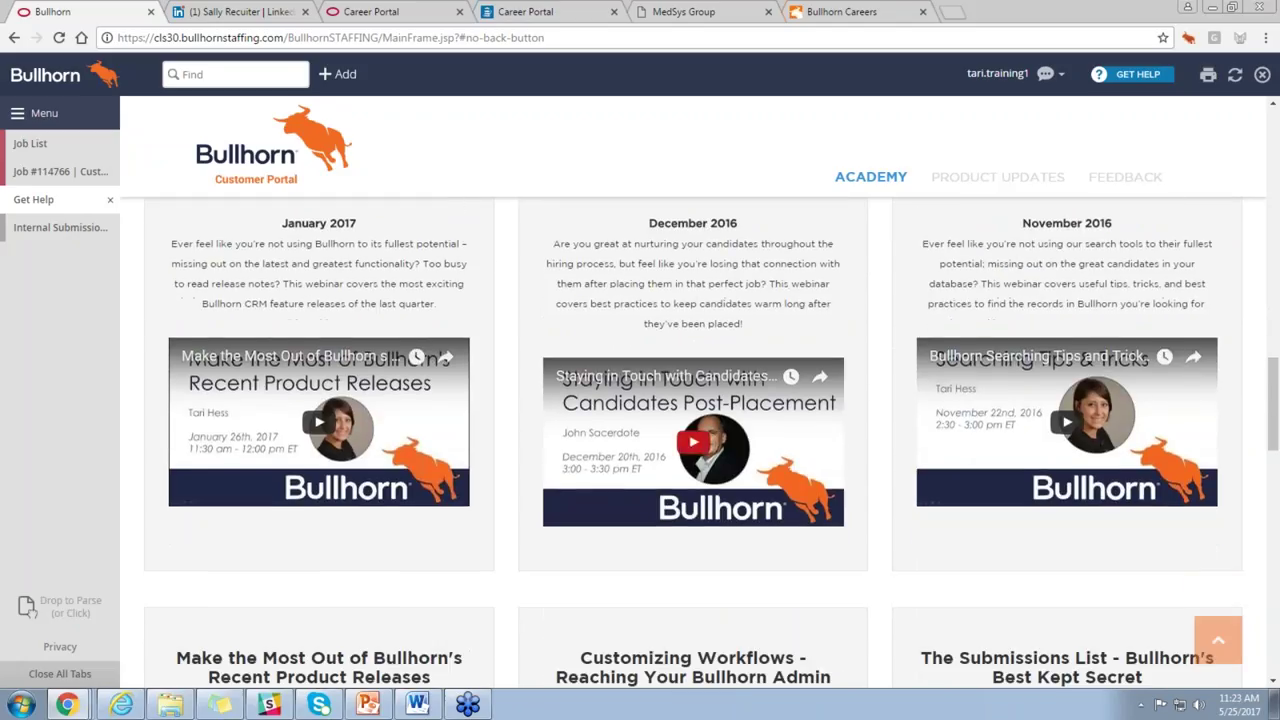
{"action": "scroll", "coordinate": [693, 443], "scroll_direction": "down", "scroll_amount": 2}
{"action": "scroll", "coordinate": [693, 443], "scroll_direction": "down", "scroll_amount": 1}
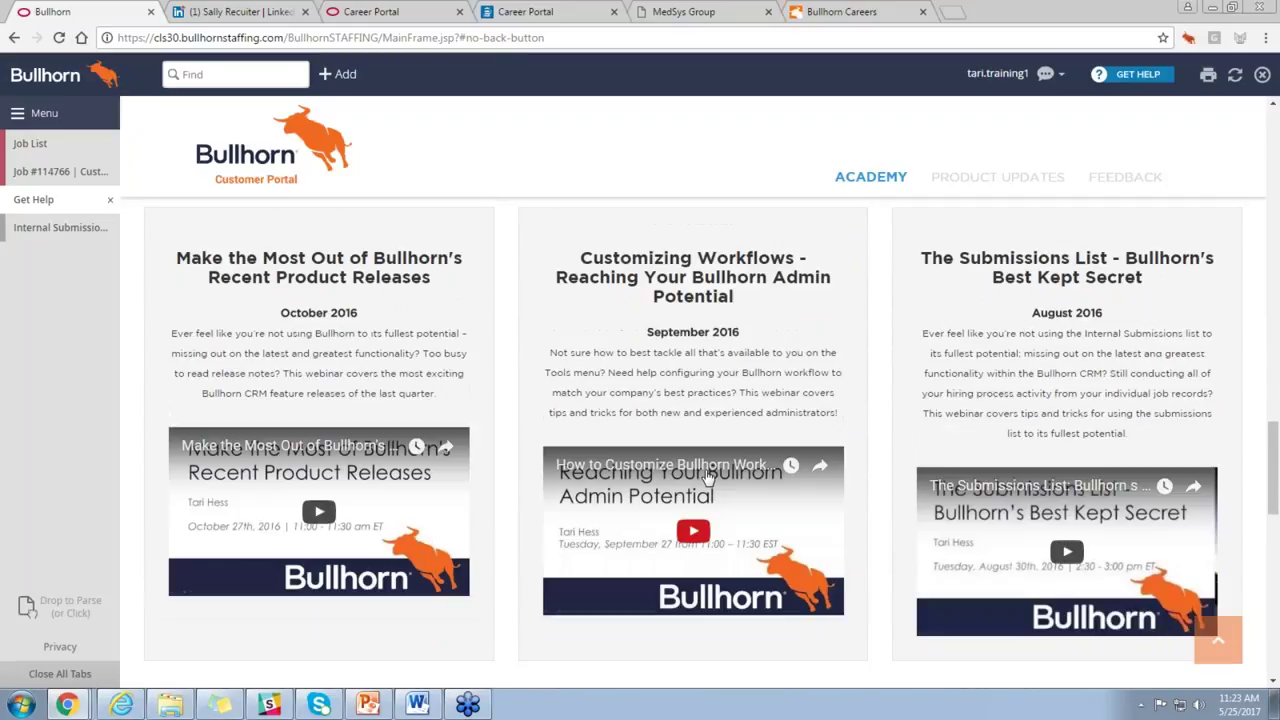
{"action": "scroll", "coordinate": [707, 478], "scroll_direction": "down", "scroll_amount": 5}
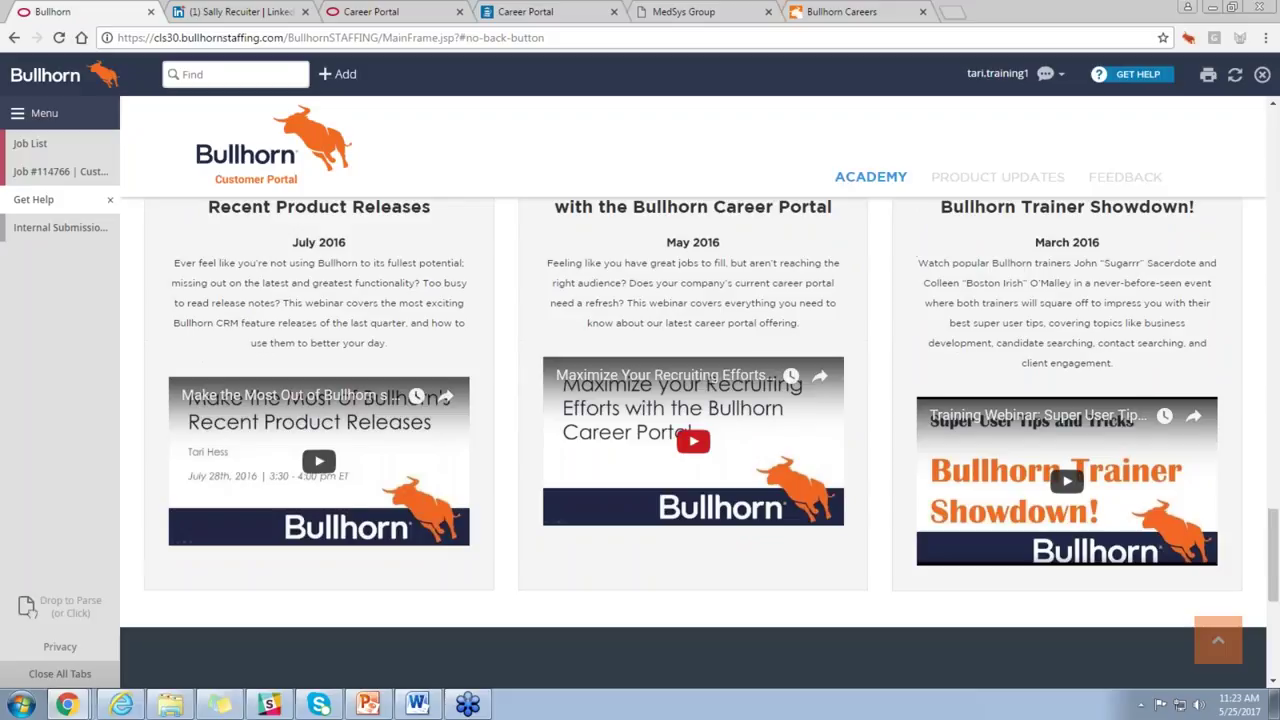
{"action": "scroll", "coordinate": [708, 480], "scroll_direction": "up", "scroll_amount": 1}
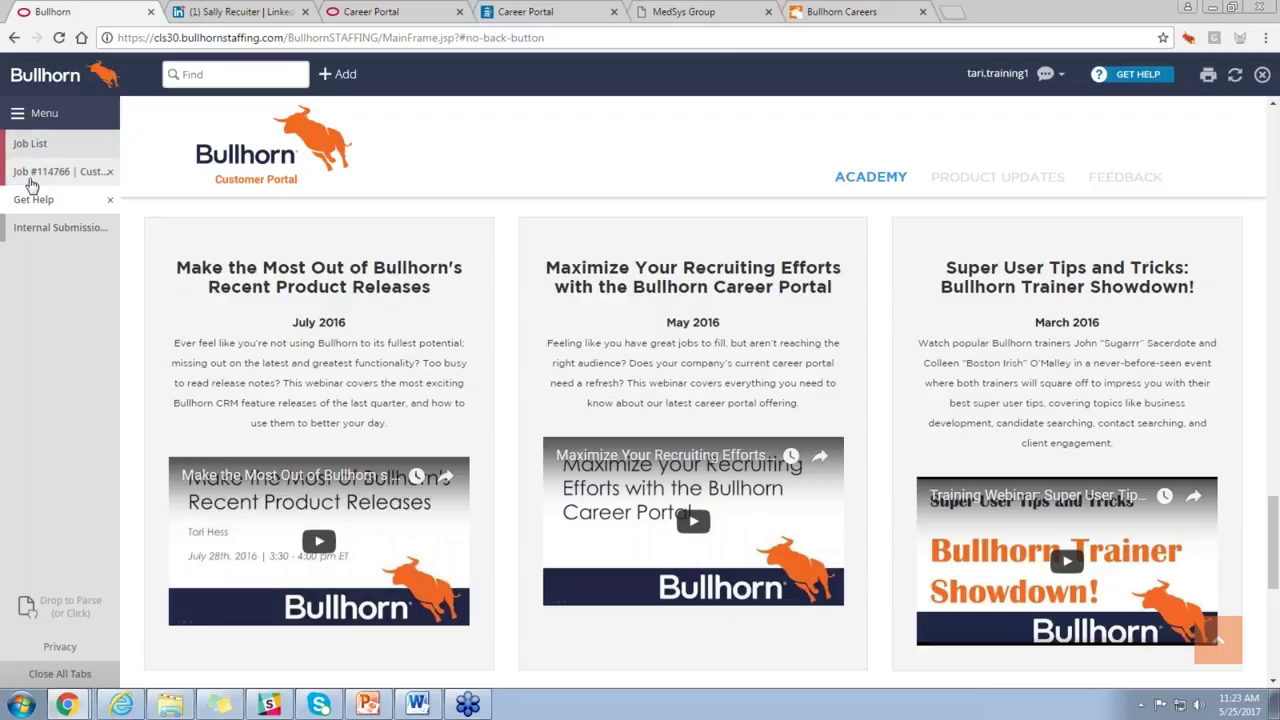
Reopen the Job #114766 Customer Service Rep overview, now marked Closed
{"action": "left_click", "coordinate": [30, 176]}
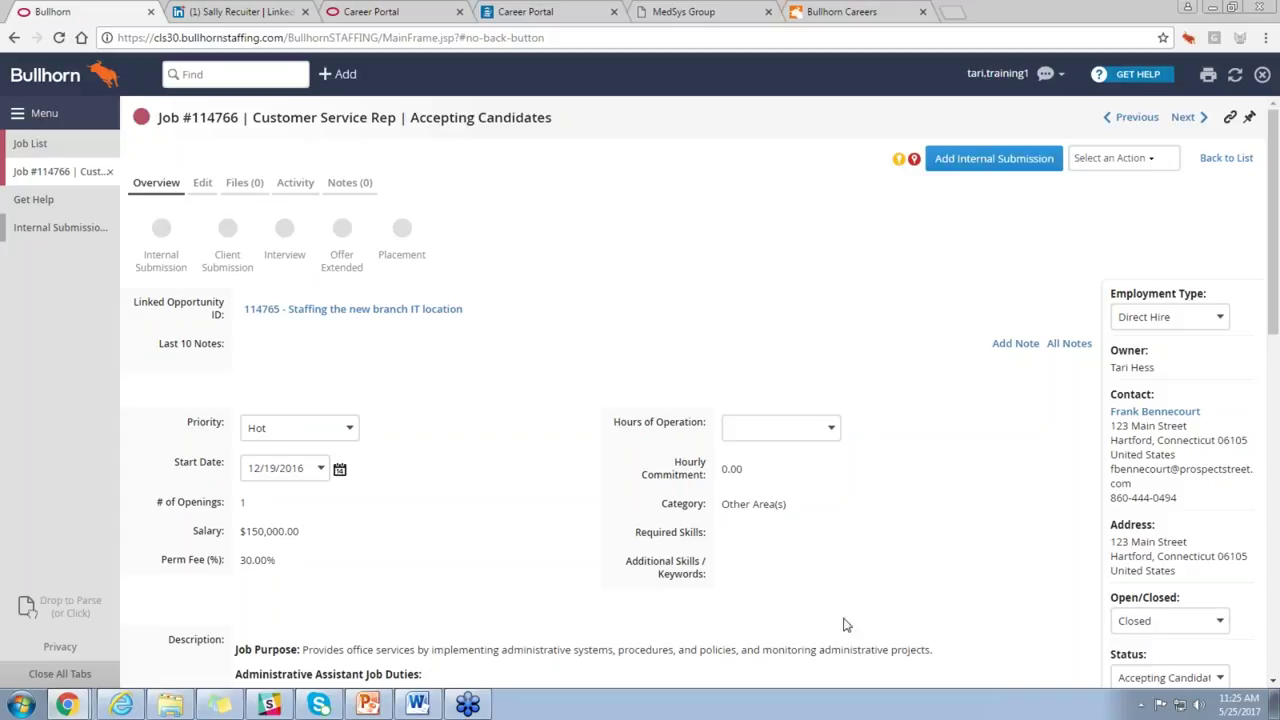
Search Google for 'bullhorn academy' in a new tab and open the Customer Portal result
{"action": "left_click", "coordinate": [952, 16]}
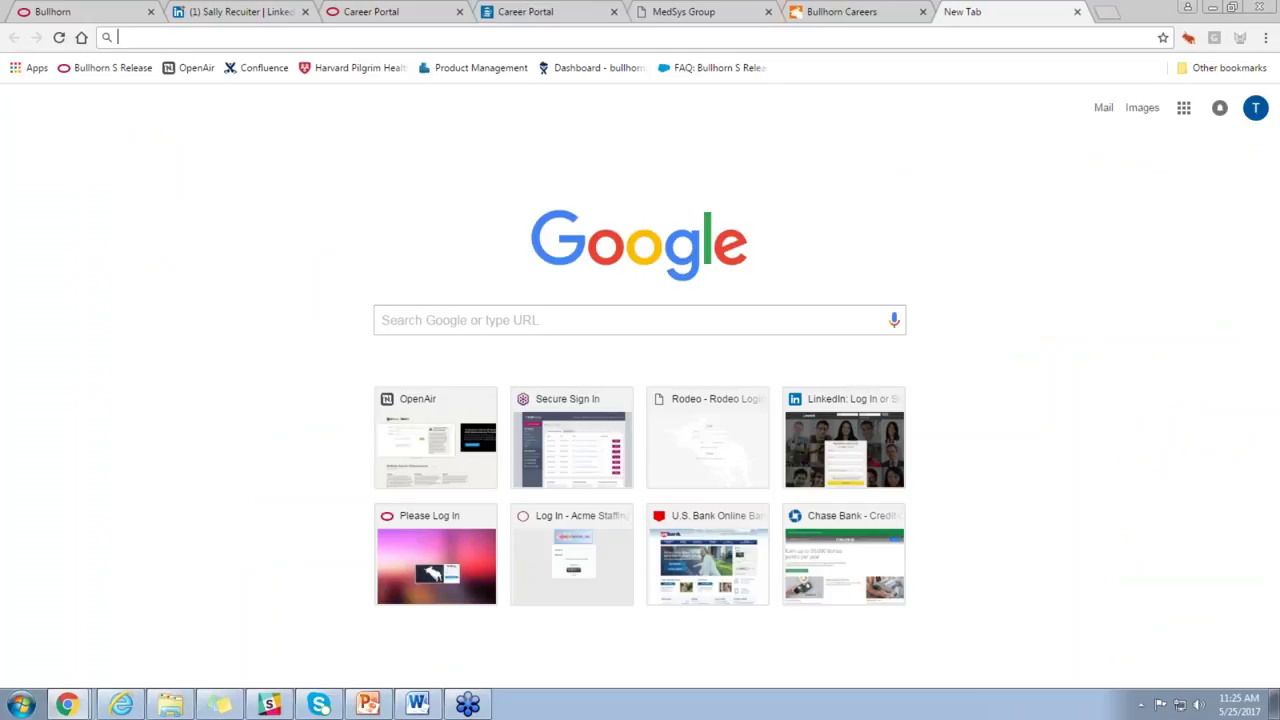
{"action": "type", "text": "bullhorn acaed"}
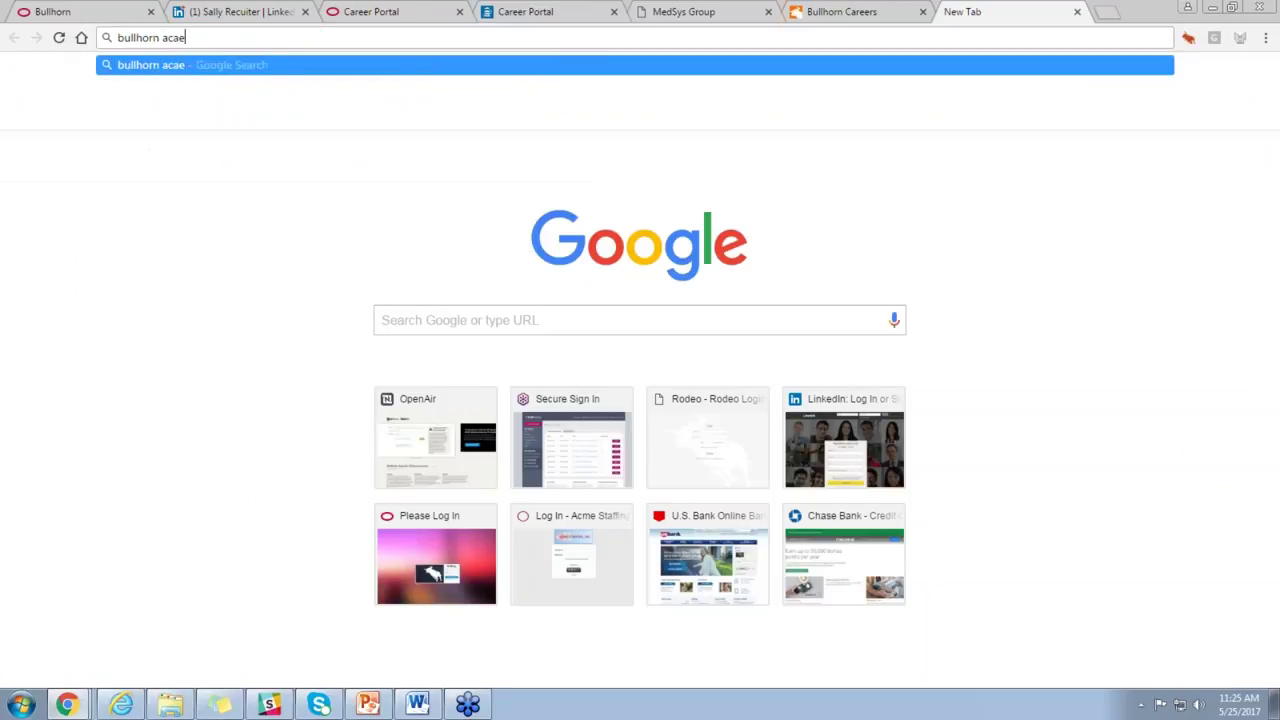
{"action": "key", "text": "BackSpace"}
{"action": "key", "text": "BackSpace"}
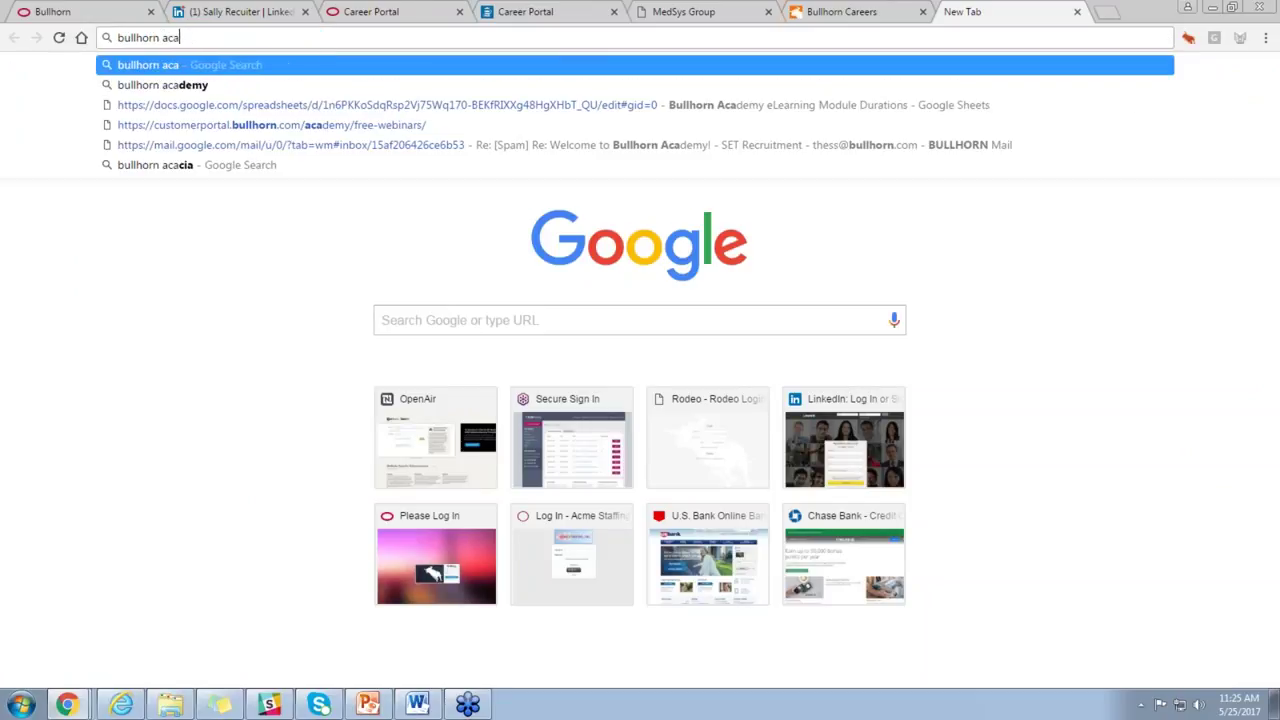
{"action": "type", "text": "demy"}
{"action": "key", "text": "Return"}
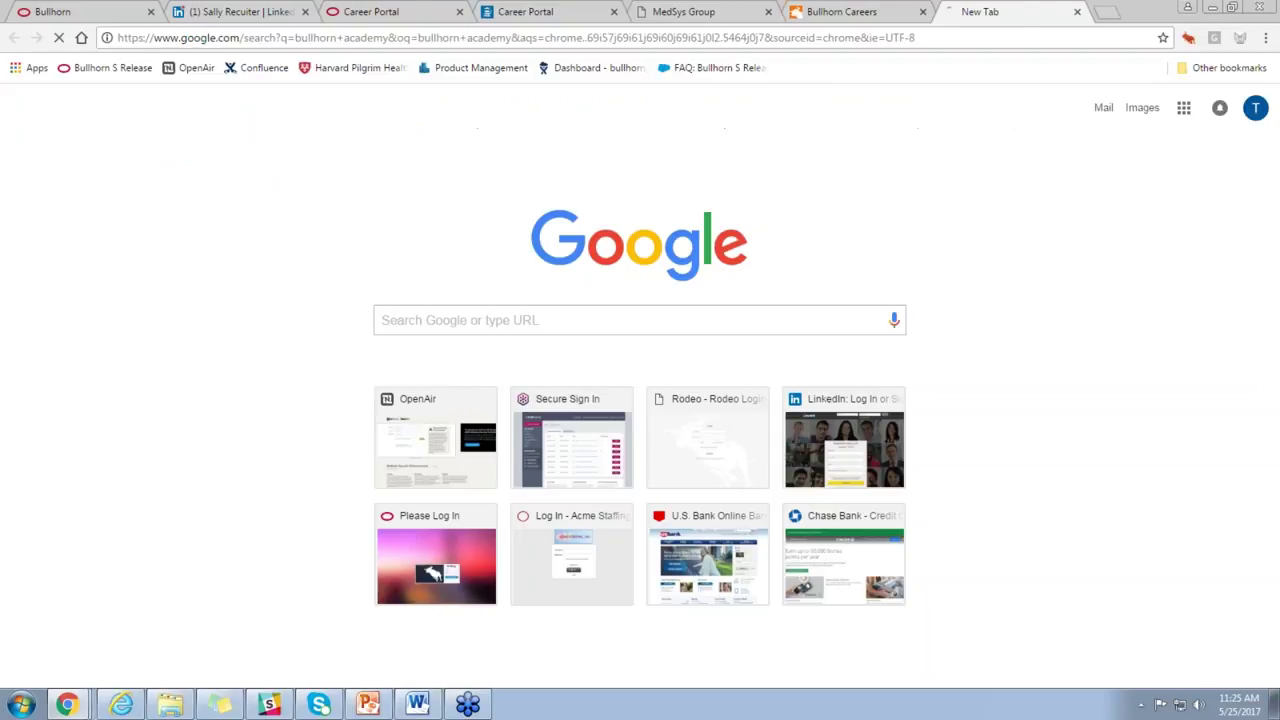
{"action": "left_click", "coordinate": [226, 204]}
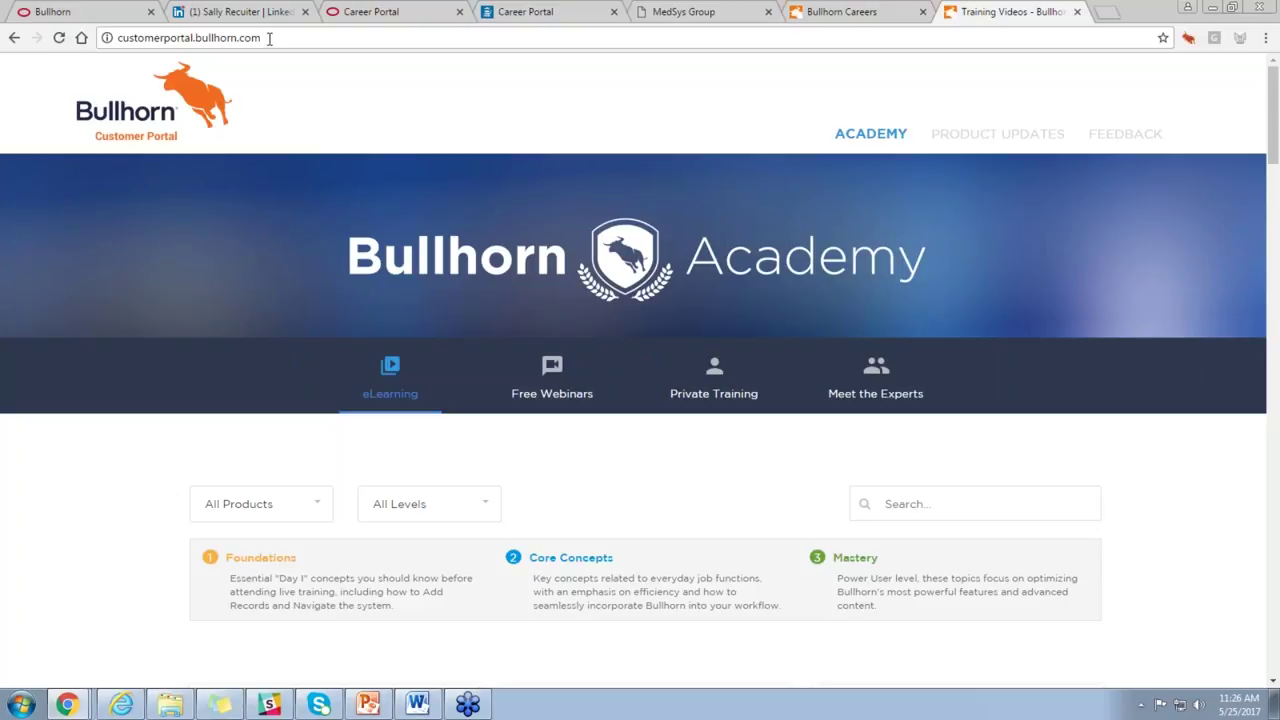
Return to the Customer Service Rep job and choose Publish from Select an Action
{"action": "left_click", "coordinate": [412, 18]}
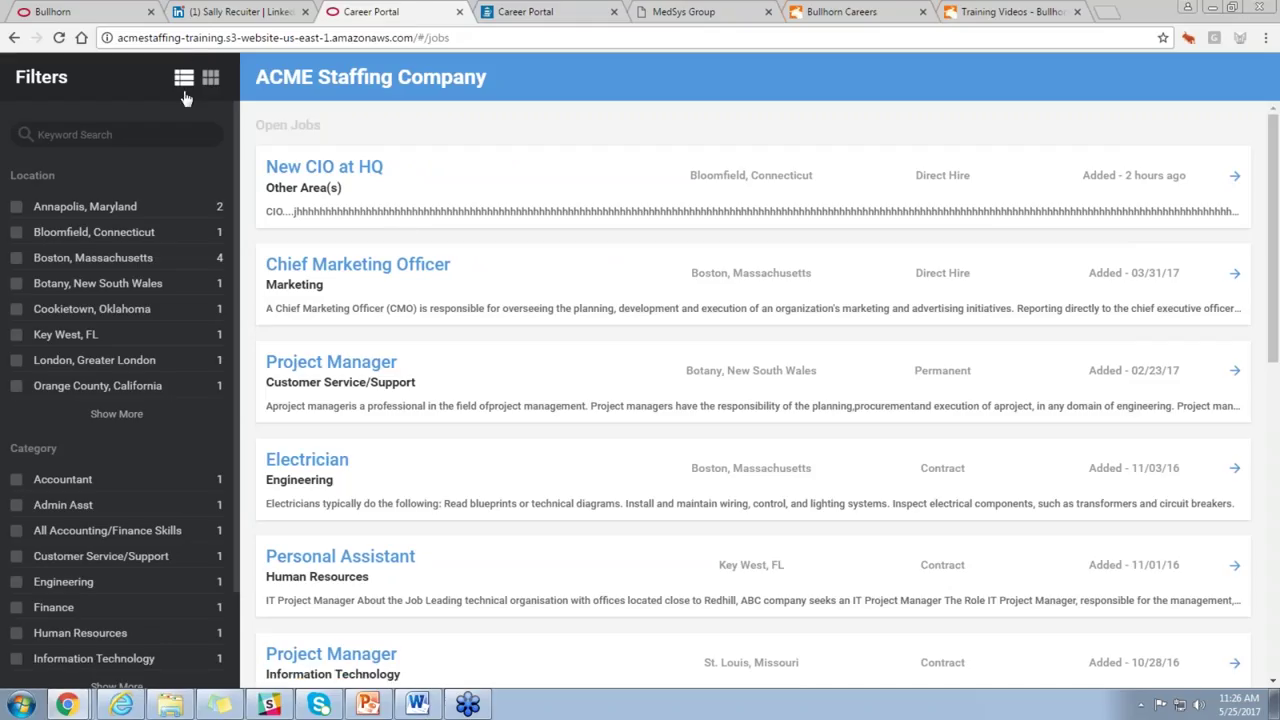
{"action": "left_click", "coordinate": [95, 12]}
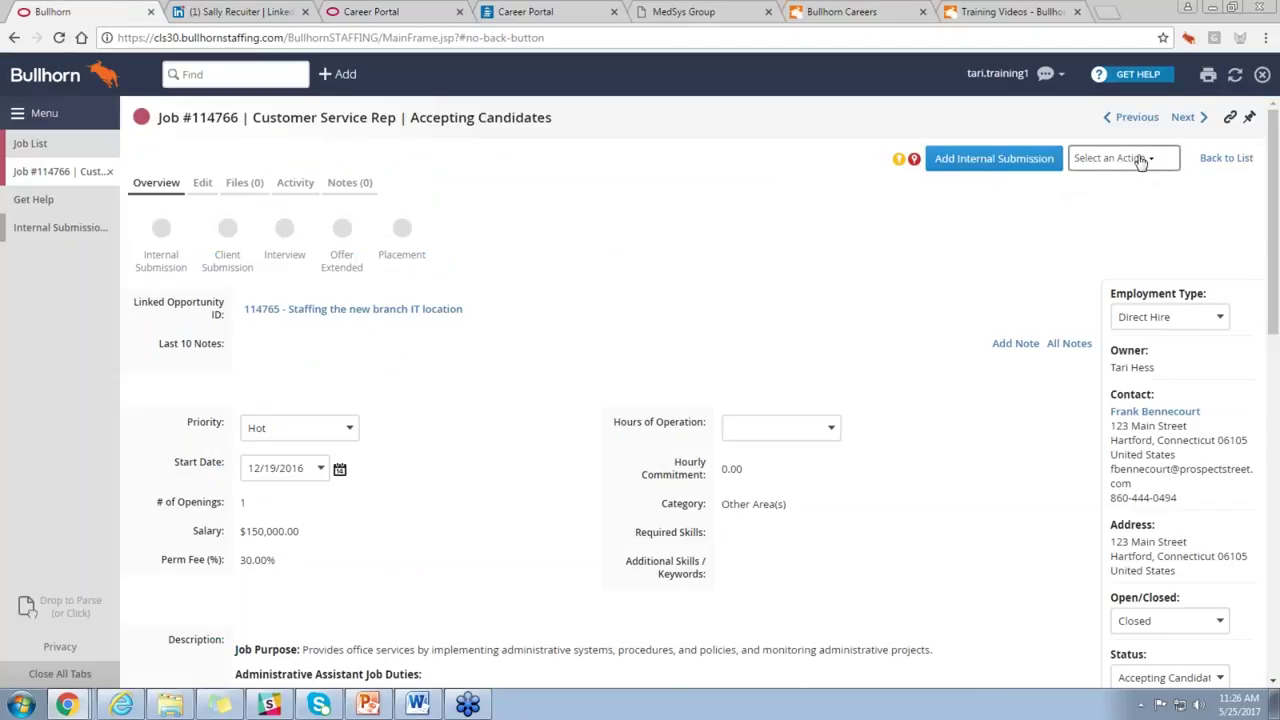
{"action": "left_click", "coordinate": [1105, 158]}
{"action": "left_click", "coordinate": [1053, 293]}
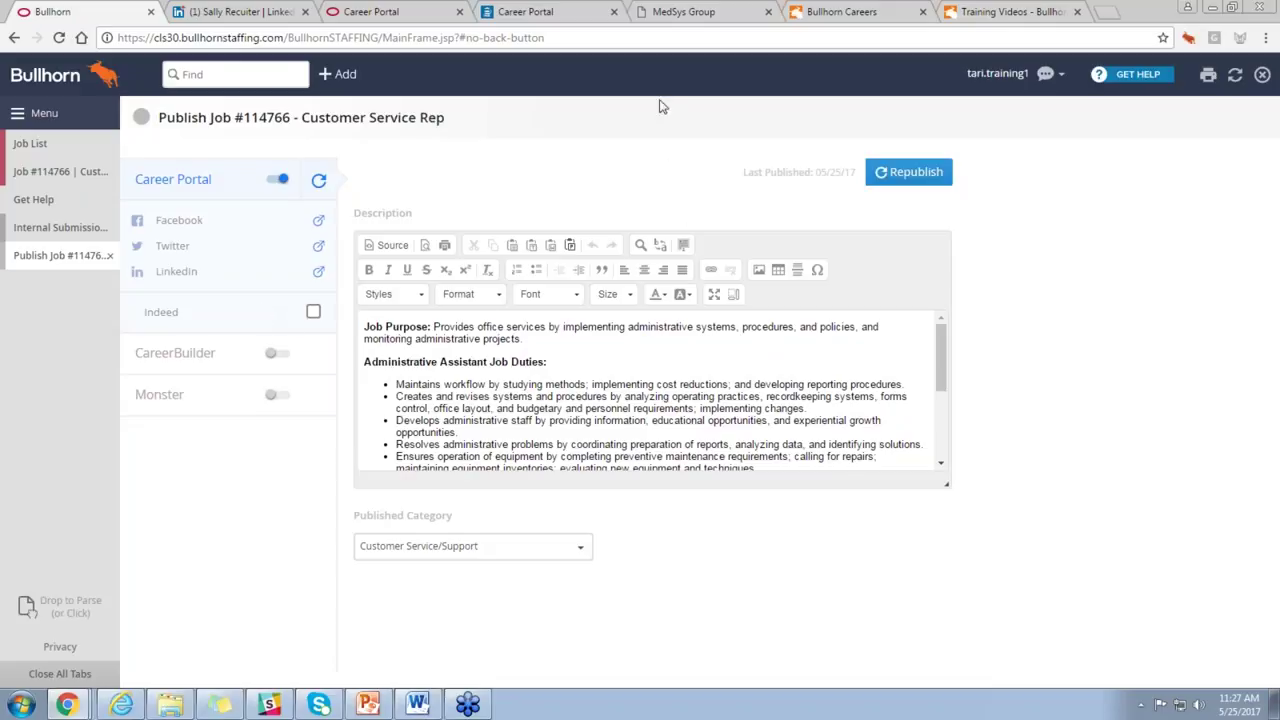
Browse the MedSys Group job listings, then scroll the Bullhorn Careers open jobs tab
{"action": "left_click", "coordinate": [680, 20]}
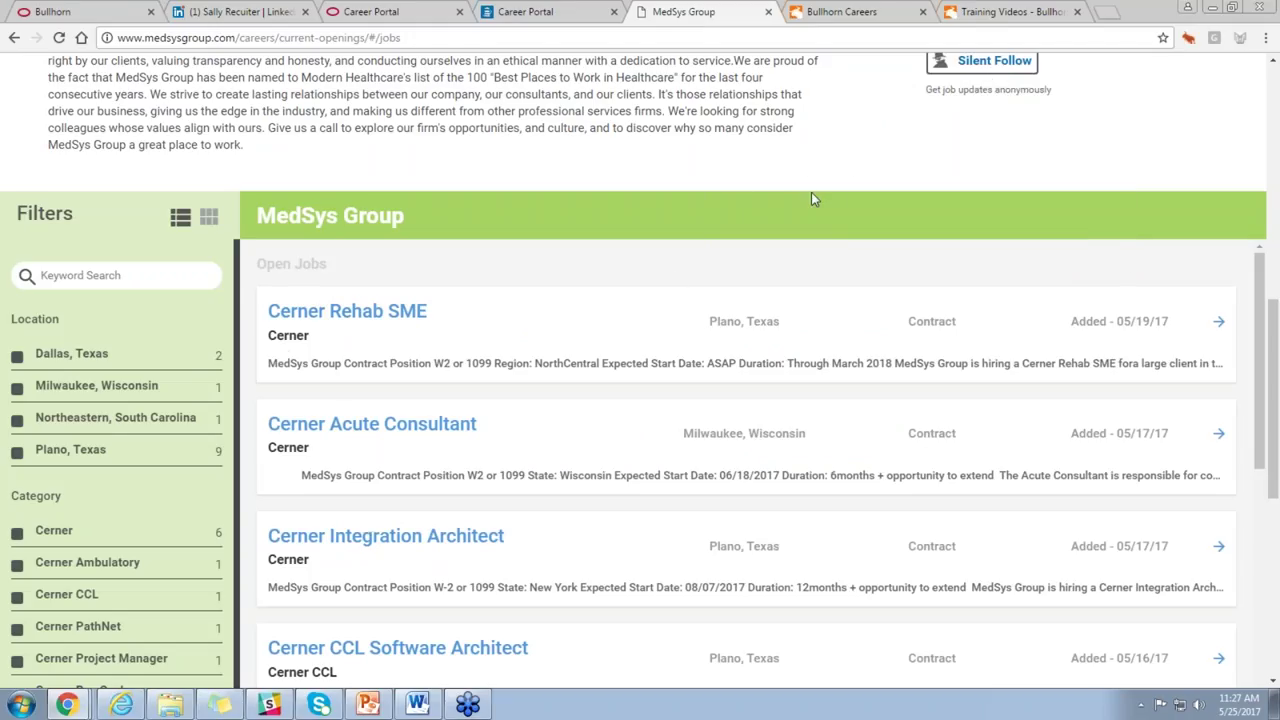
{"action": "scroll", "coordinate": [811, 192], "scroll_direction": "up", "scroll_amount": 3}
{"action": "scroll", "coordinate": [811, 195], "scroll_direction": "up", "scroll_amount": 2}
{"action": "scroll", "coordinate": [813, 196], "scroll_direction": "down", "scroll_amount": 3}
{"action": "scroll", "coordinate": [813, 196], "scroll_direction": "down", "scroll_amount": 5}
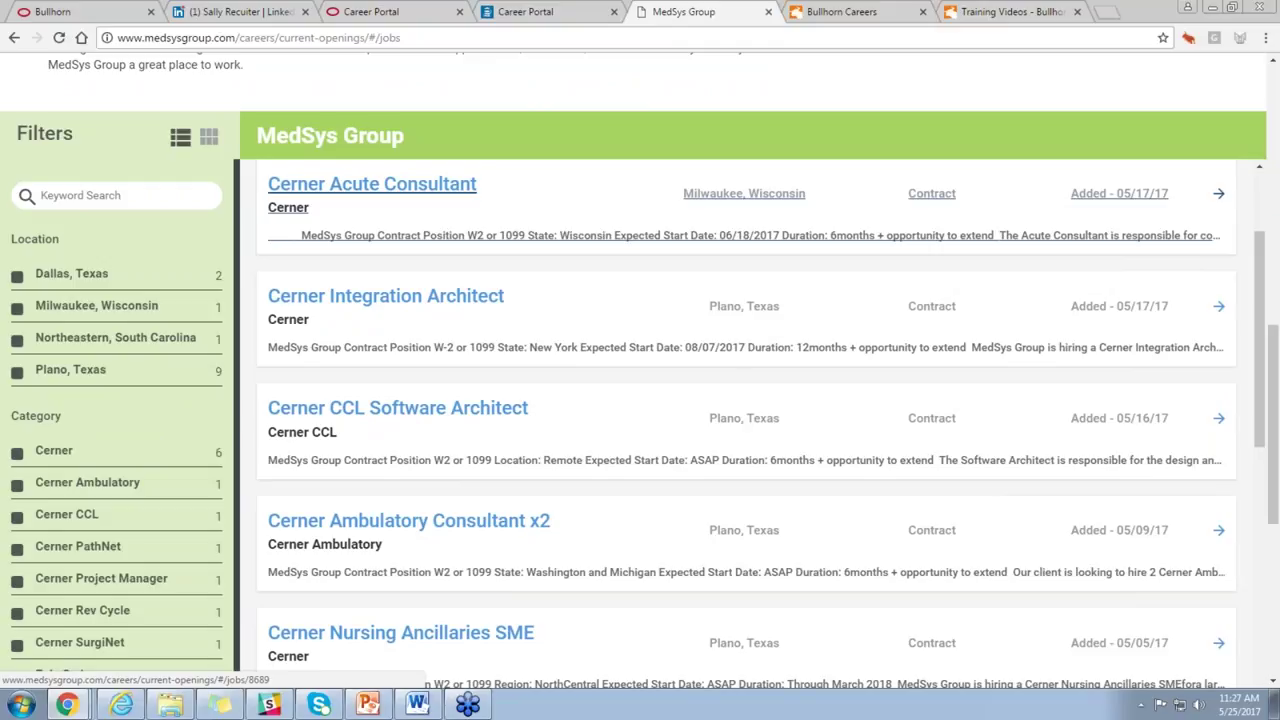
{"action": "scroll", "coordinate": [813, 196], "scroll_direction": "up", "scroll_amount": 5}
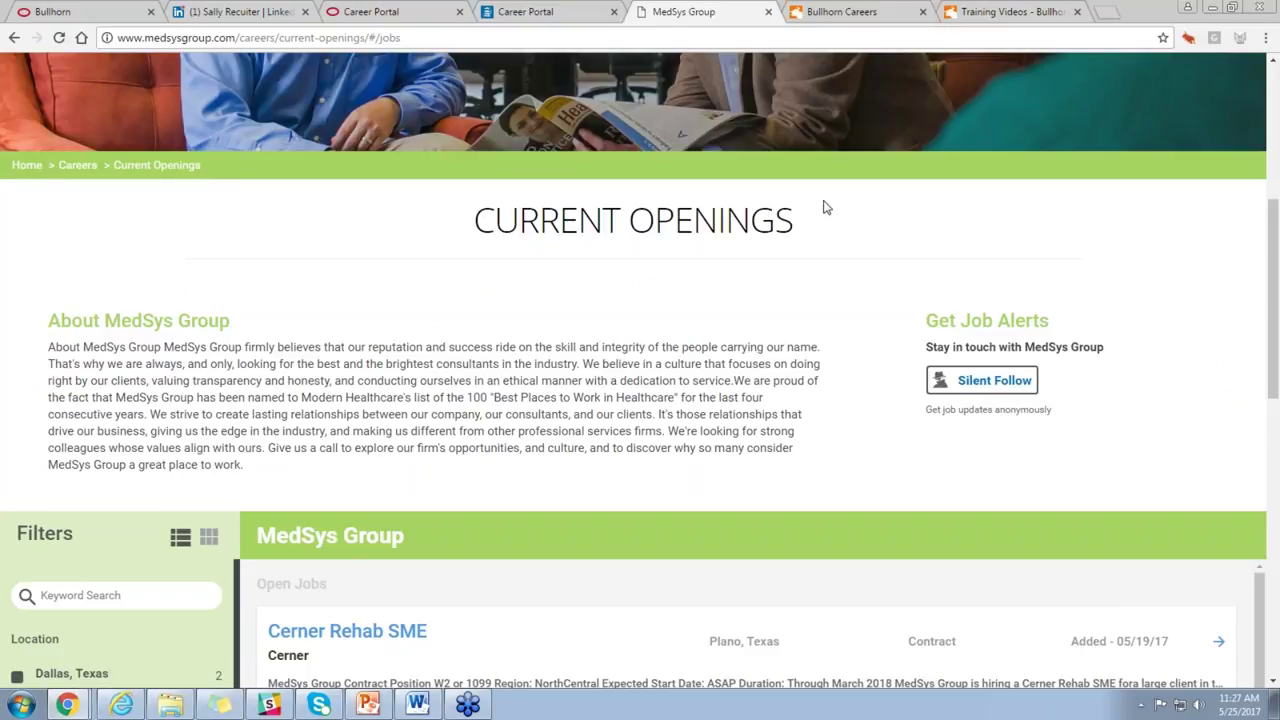
{"action": "scroll", "coordinate": [826, 206], "scroll_direction": "down", "scroll_amount": 2}
{"action": "scroll", "coordinate": [750, 340], "scroll_direction": "down", "scroll_amount": 1}
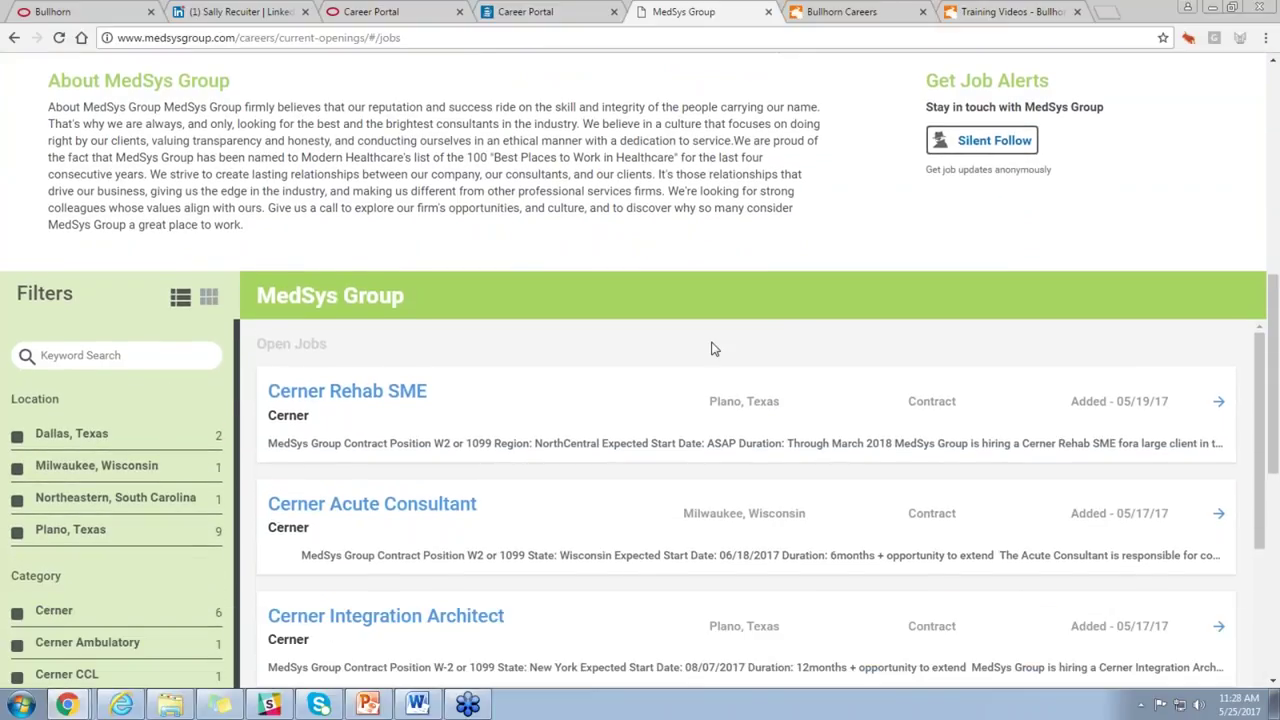
{"action": "scroll", "coordinate": [713, 349], "scroll_direction": "down", "scroll_amount": 1}
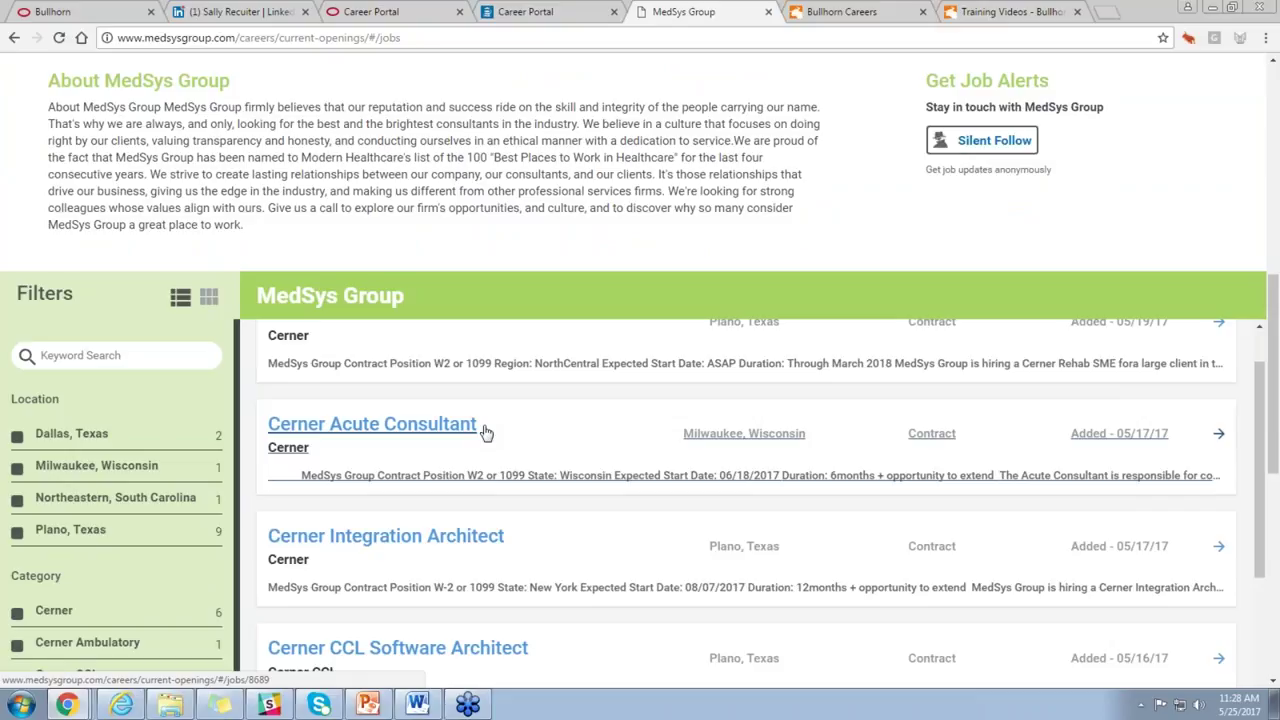
{"action": "left_click", "coordinate": [890, 12]}
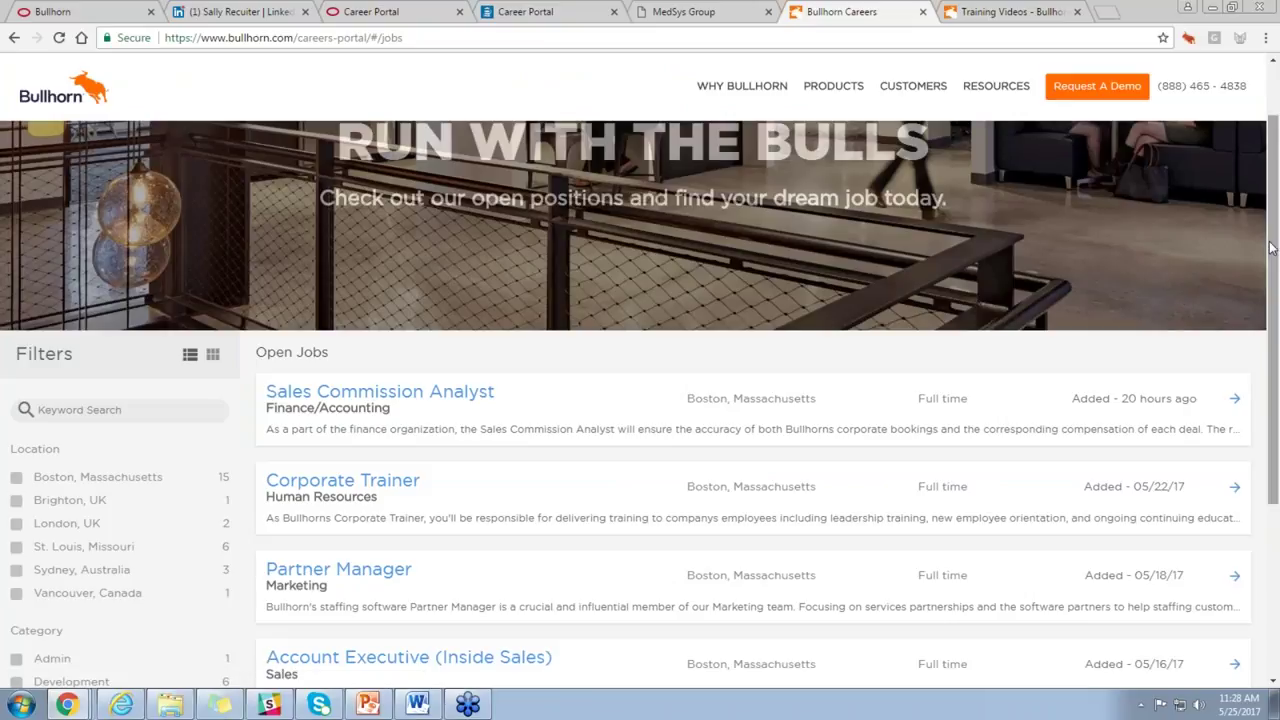
{"action": "left_click_drag", "start_coordinate": [1273, 248], "coordinate": [1265, 195]}
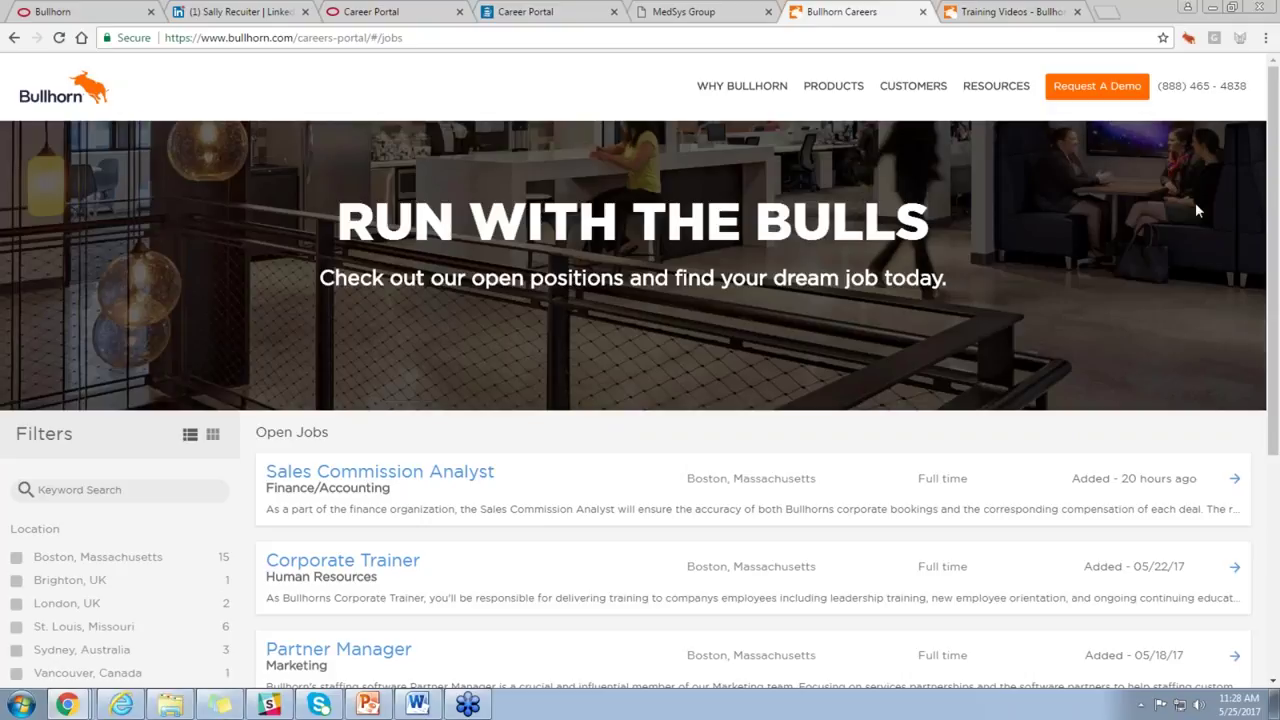
Switch to Bullhorn and open the Internal Submissions list of Machine Operator web responses
{"action": "left_click", "coordinate": [74, 14]}
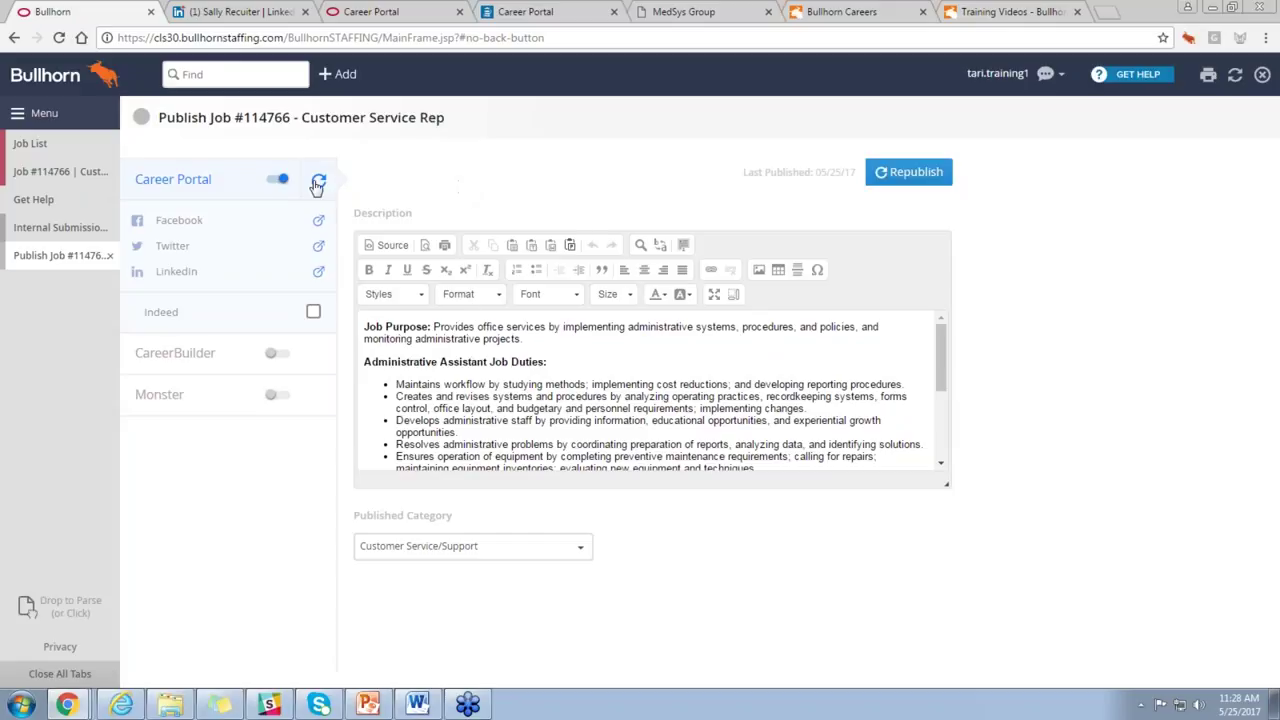
{"action": "left_click", "coordinate": [60, 227]}
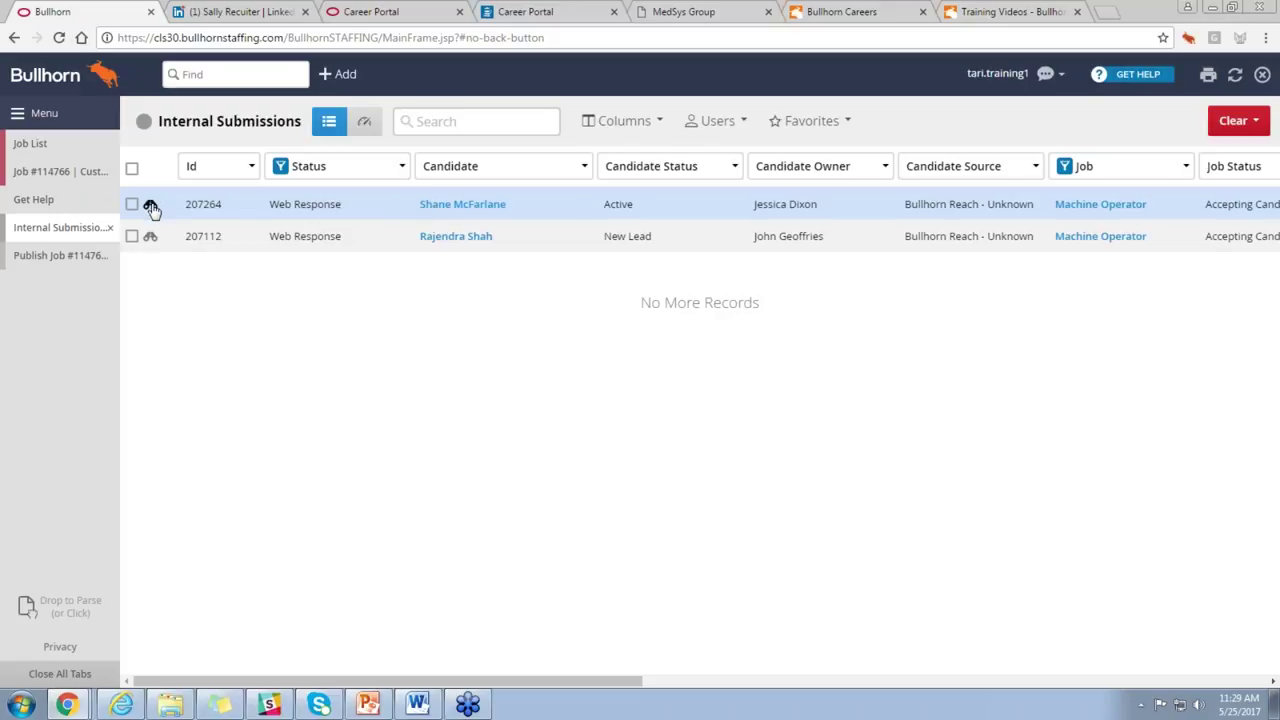
{"action": "left_click", "coordinate": [443, 206]}
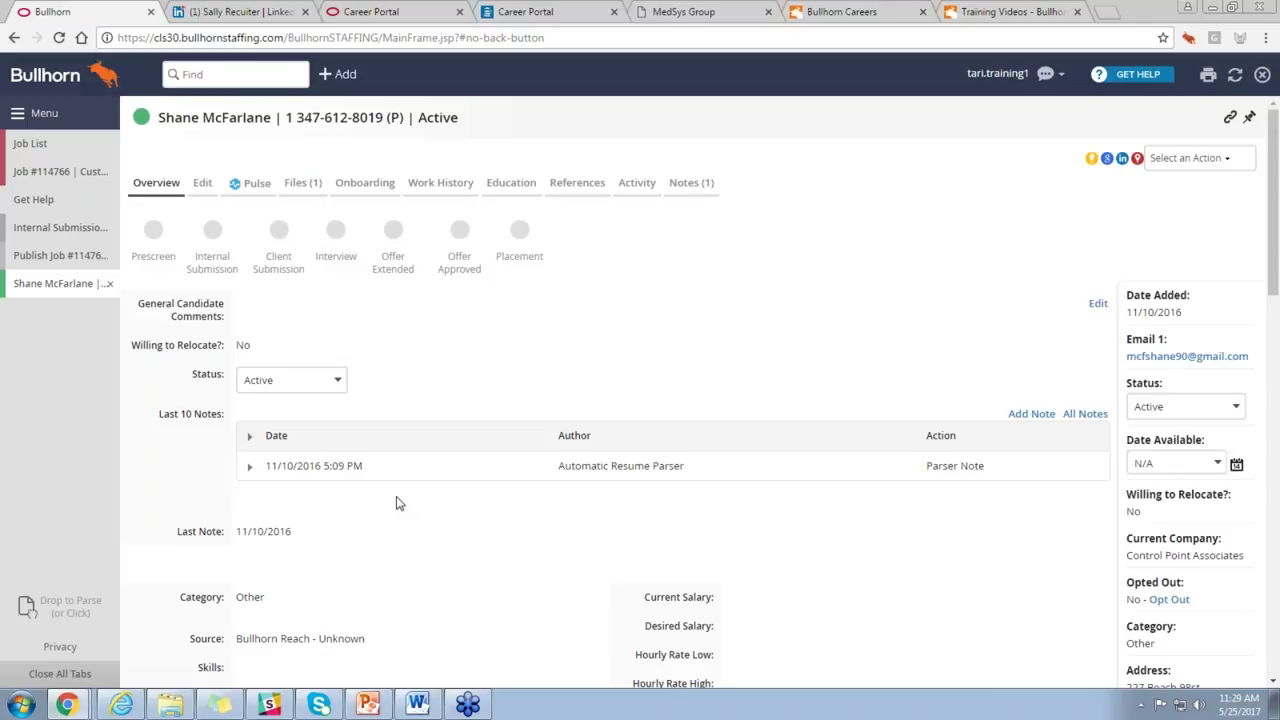
{"action": "scroll", "coordinate": [396, 503], "scroll_direction": "down", "scroll_amount": 4}
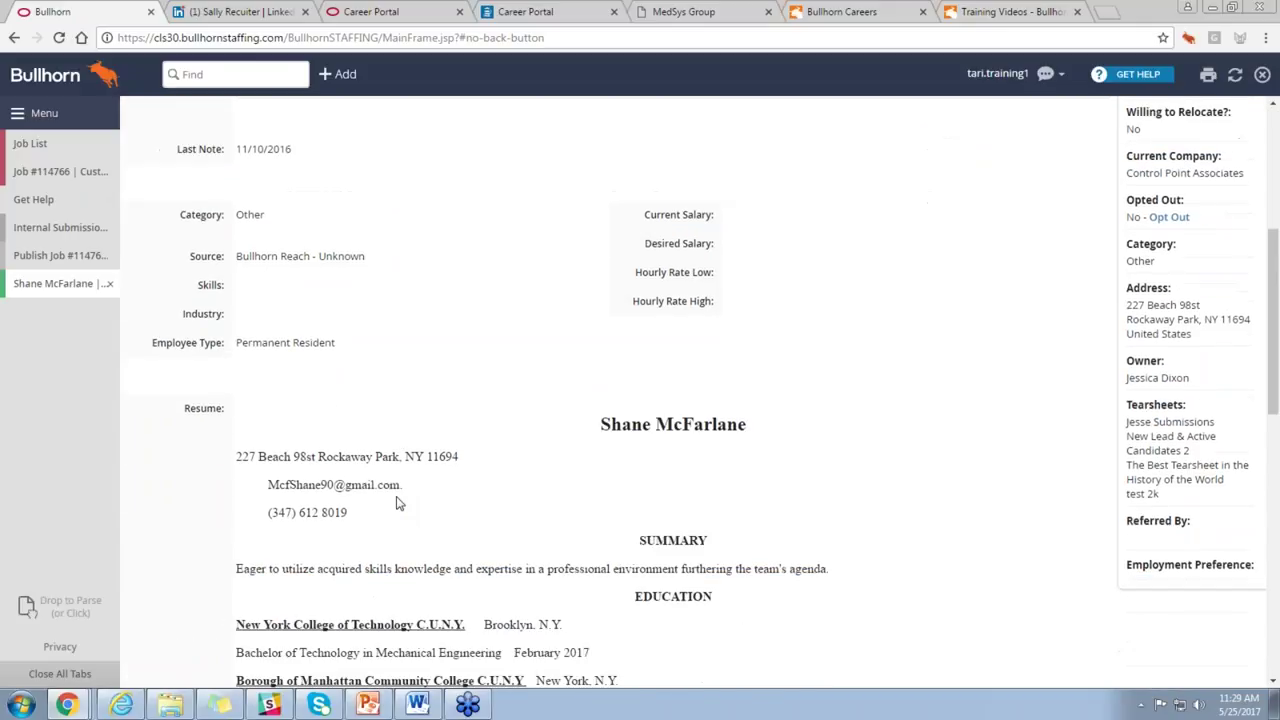
{"action": "scroll", "coordinate": [396, 503], "scroll_direction": "down", "scroll_amount": 2}
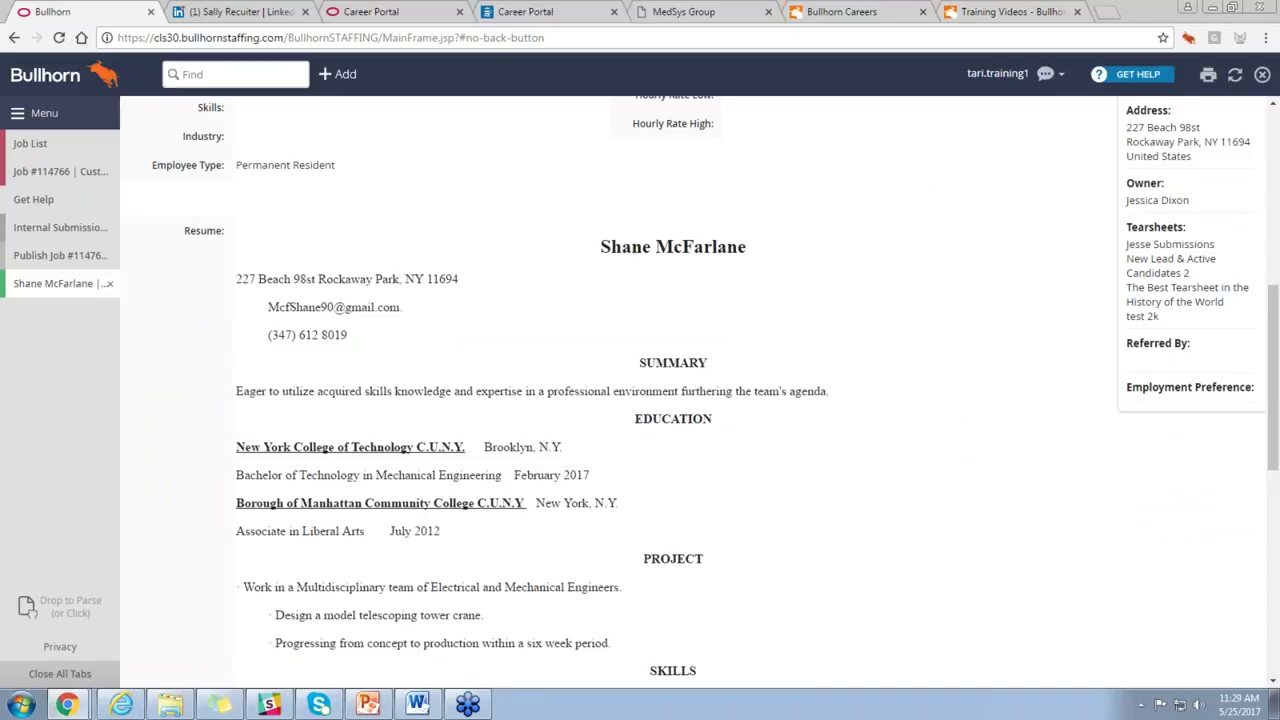
{"action": "left_click", "coordinate": [43, 229]}
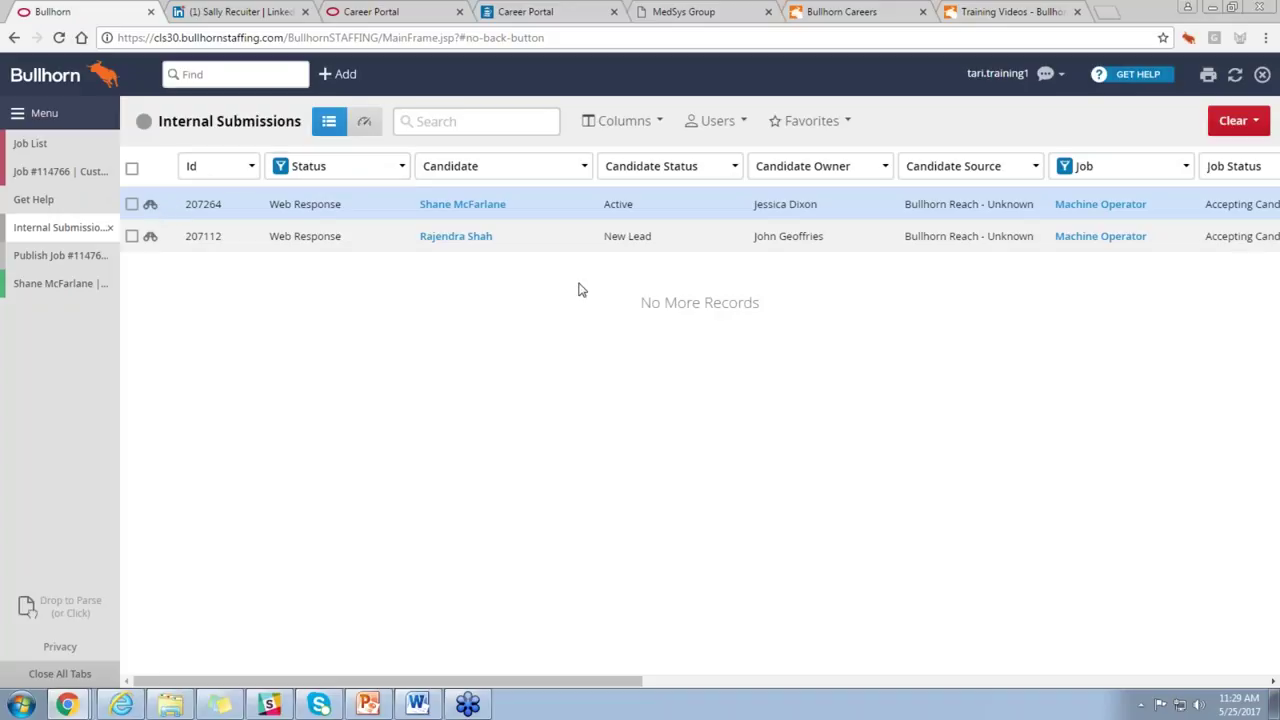
{"action": "left_click", "coordinate": [1212, 150]}
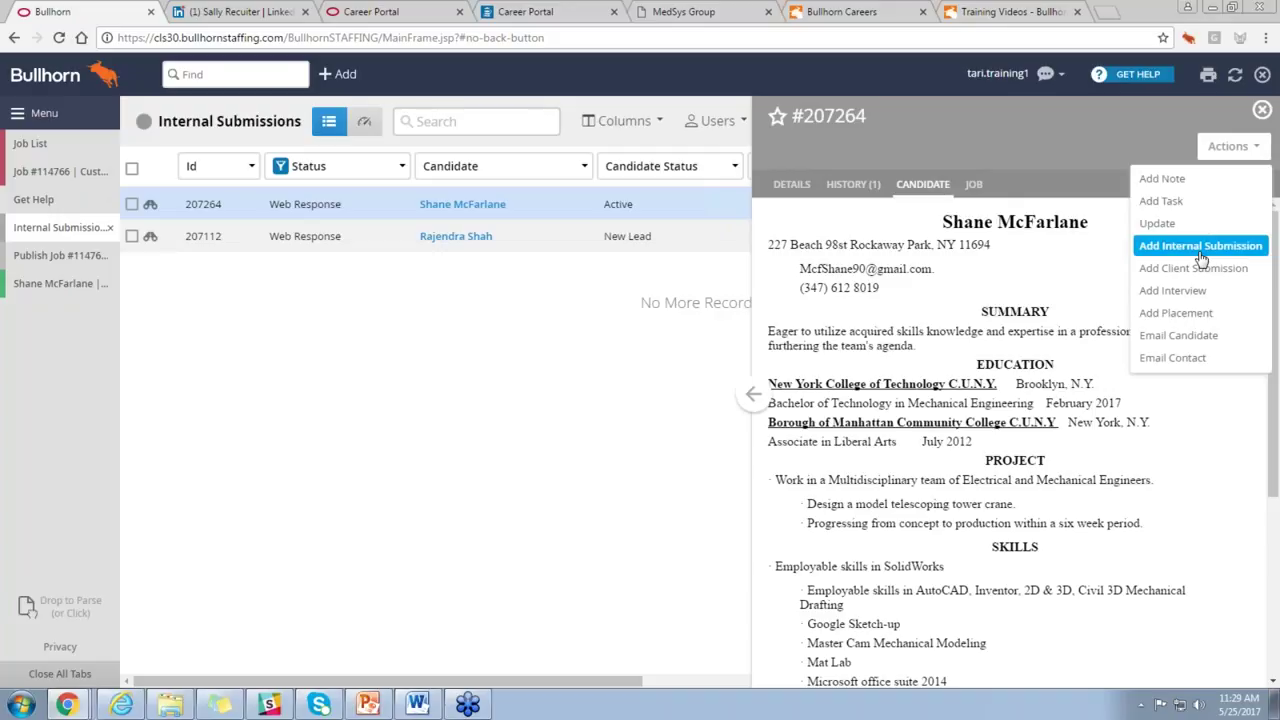
{"action": "left_click", "coordinate": [1262, 109]}
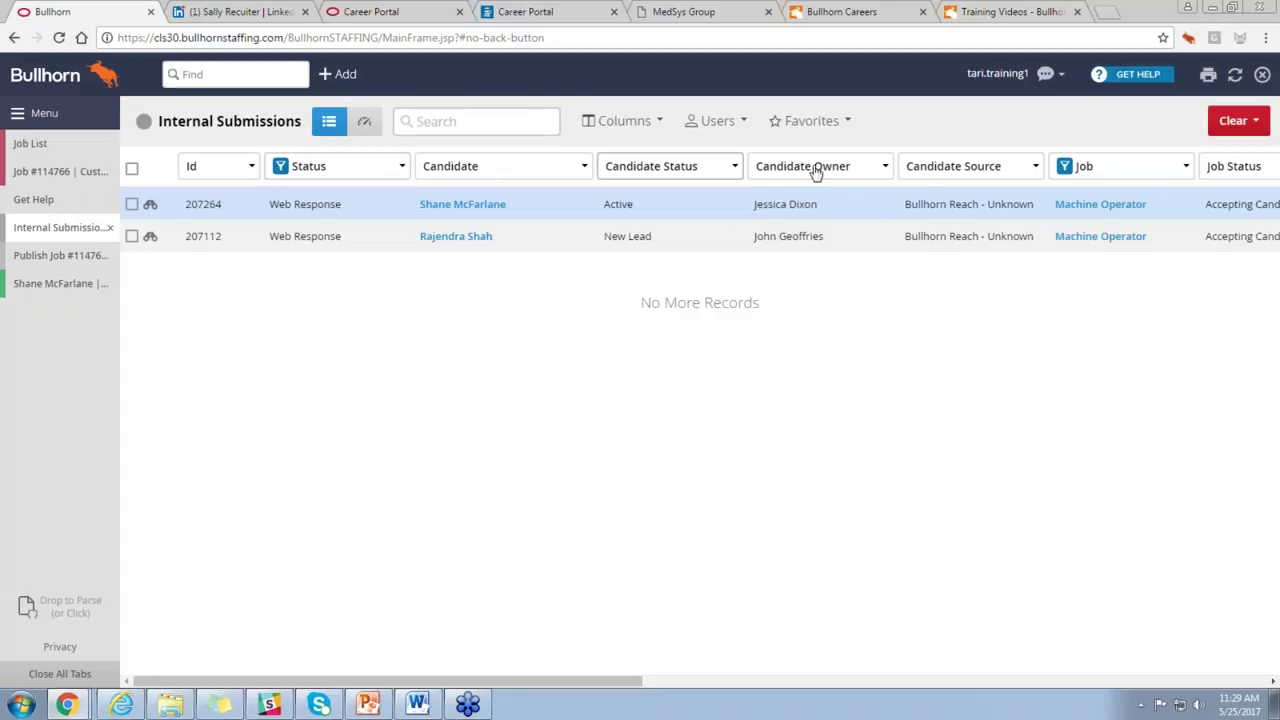
Clear the Machine Operator filter from the Job column, keeping only the Web Response filter
{"action": "left_click", "coordinate": [1085, 172]}
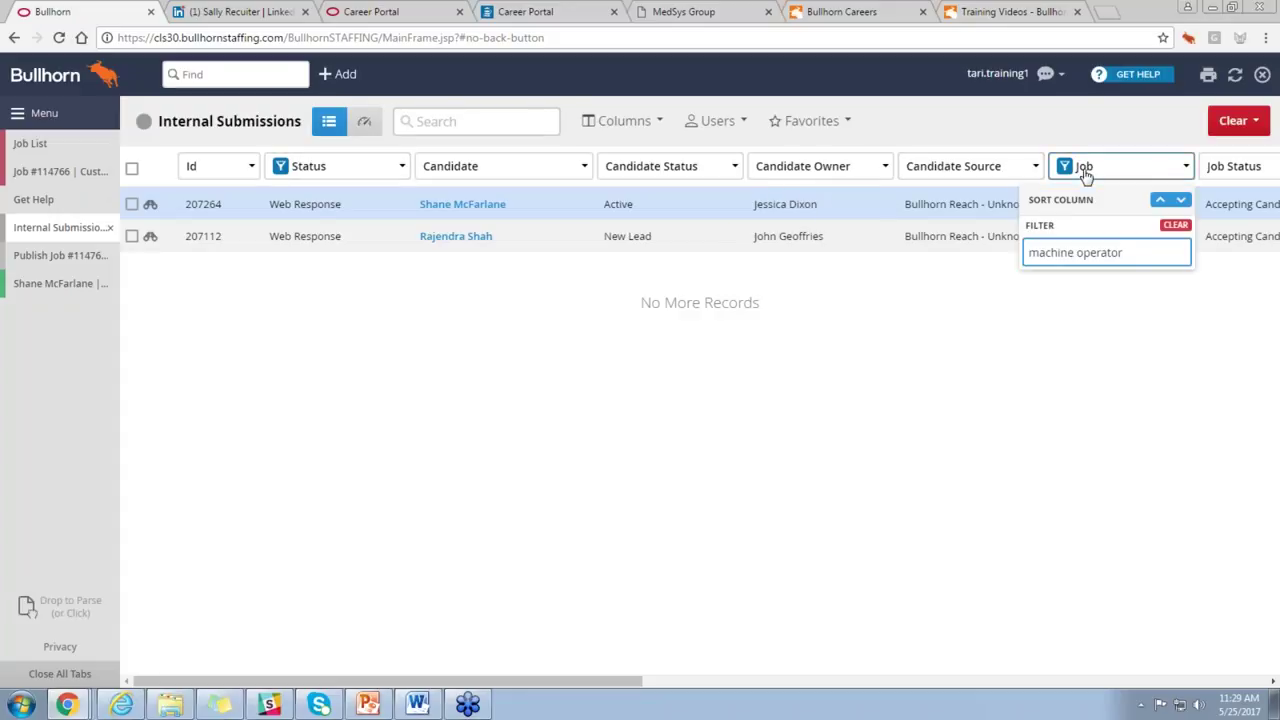
{"action": "left_click", "coordinate": [1170, 227]}
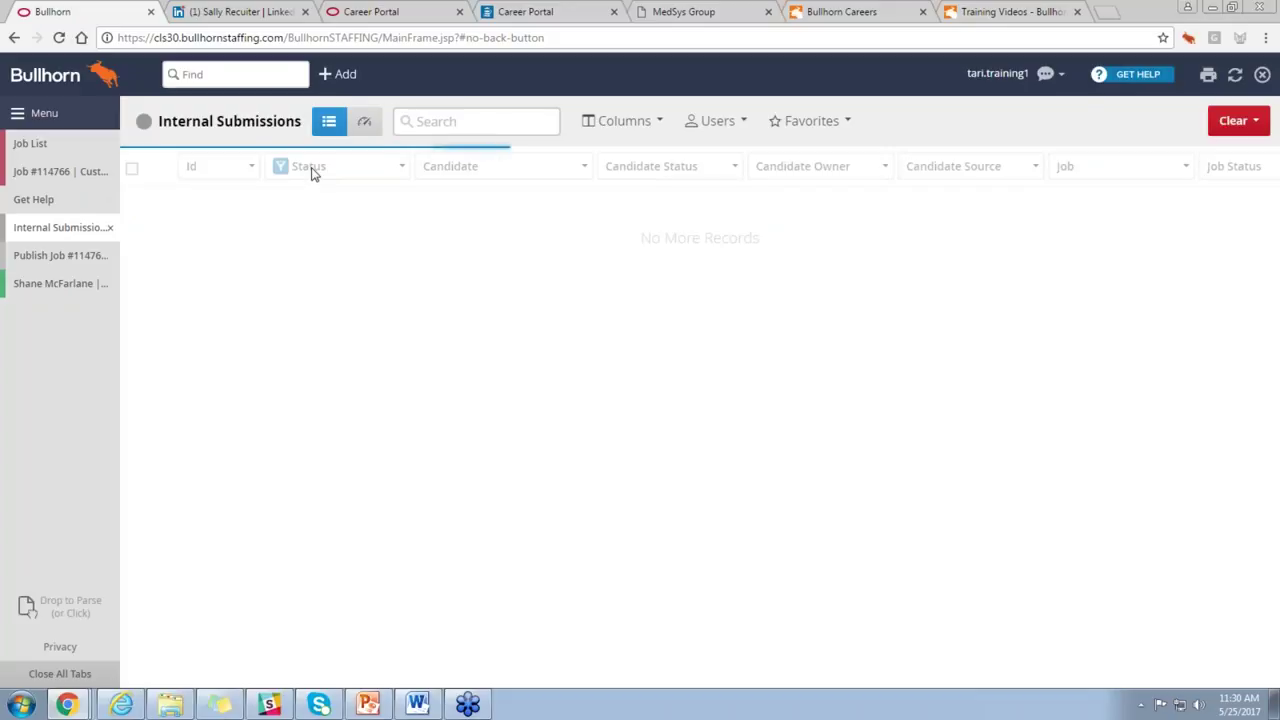